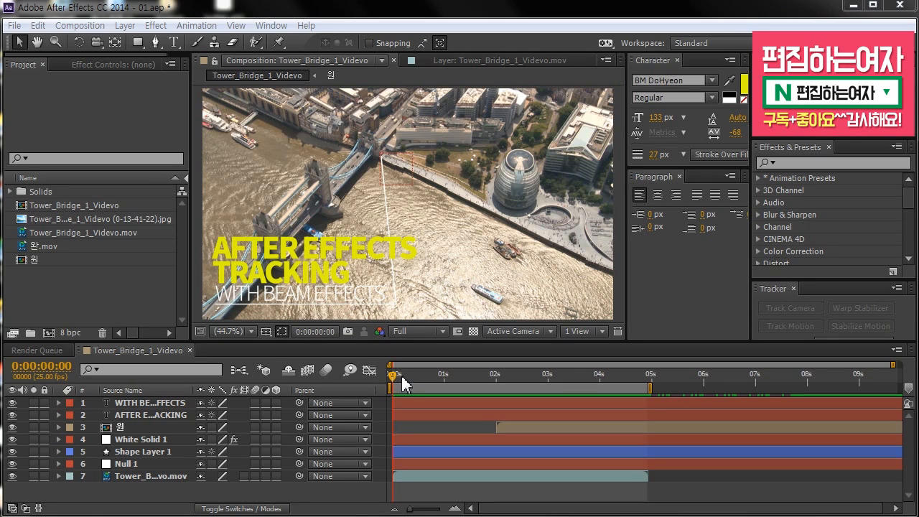
# Preview the finished bridge tracking title by scrubbing through its composition and back to the start
pyautogui.click(396, 375)
pyautogui.moveTo(395, 376); pyautogui.dragTo(444, 381)
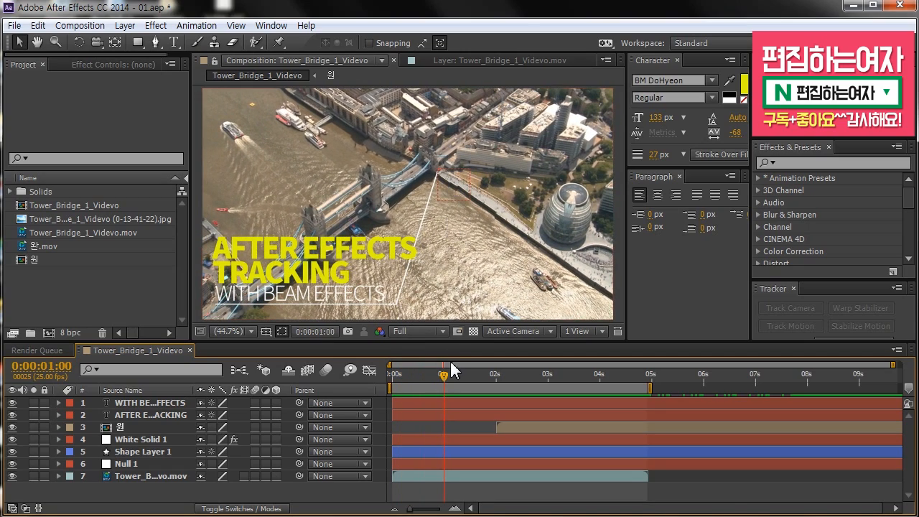
pyautogui.moveTo(442, 379); pyautogui.dragTo(576, 389)
pyautogui.click(527, 427)
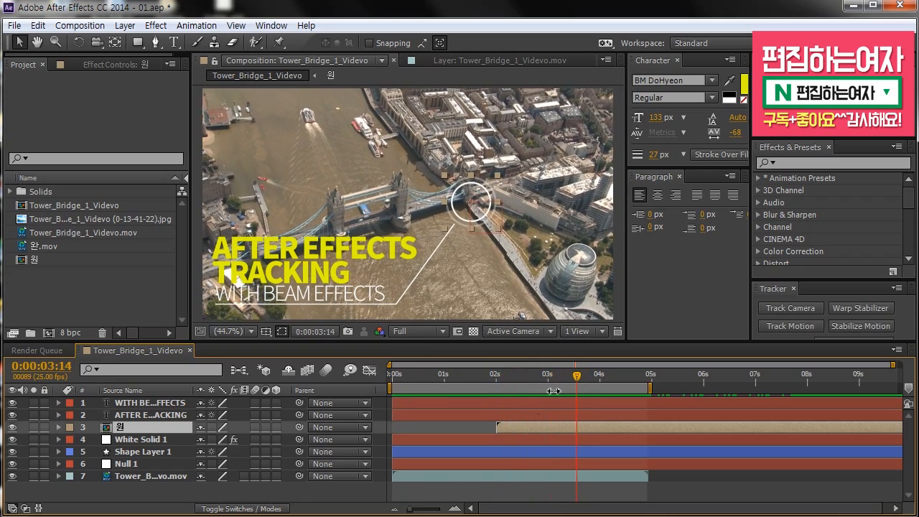
pyautogui.click(478, 425)
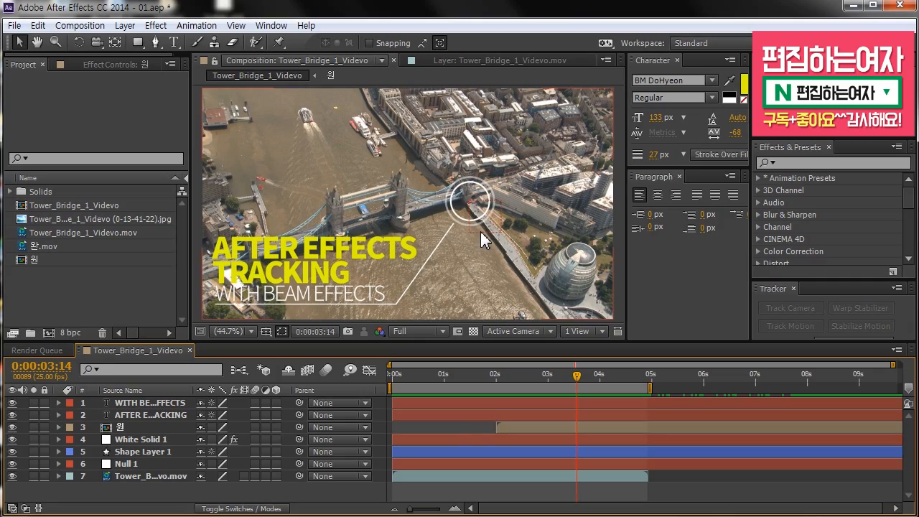
pyautogui.moveTo(578, 377); pyautogui.dragTo(349, 388)
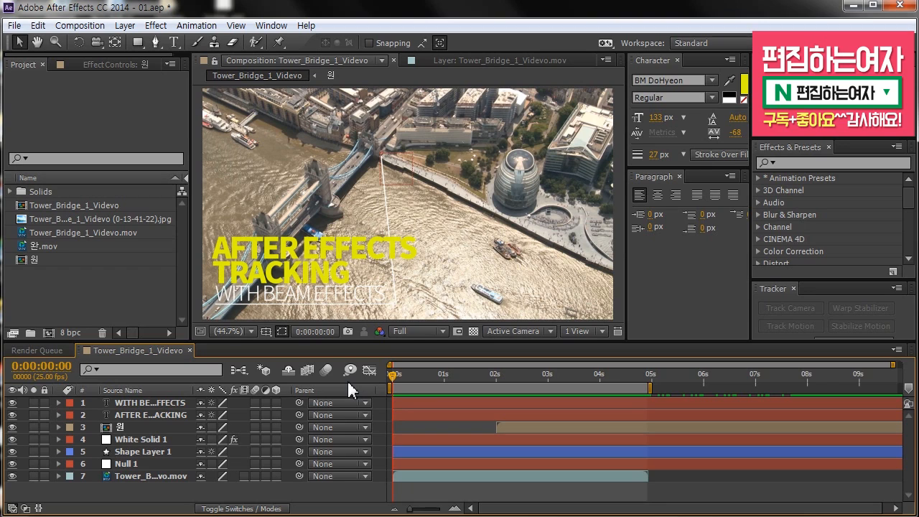
# Start a new composition and name it master
pyautogui.click(56, 232)
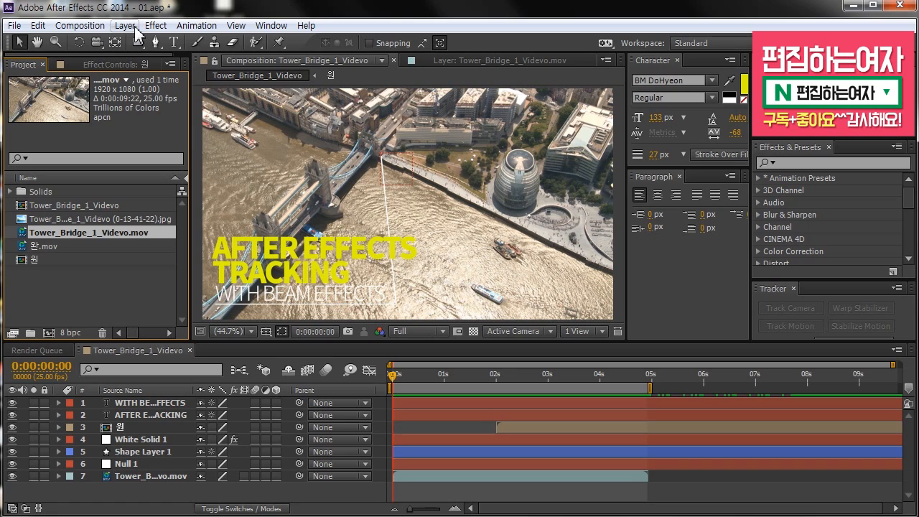
pyautogui.click(103, 278)
pyautogui.click(109, 234)
pyautogui.click(91, 26)
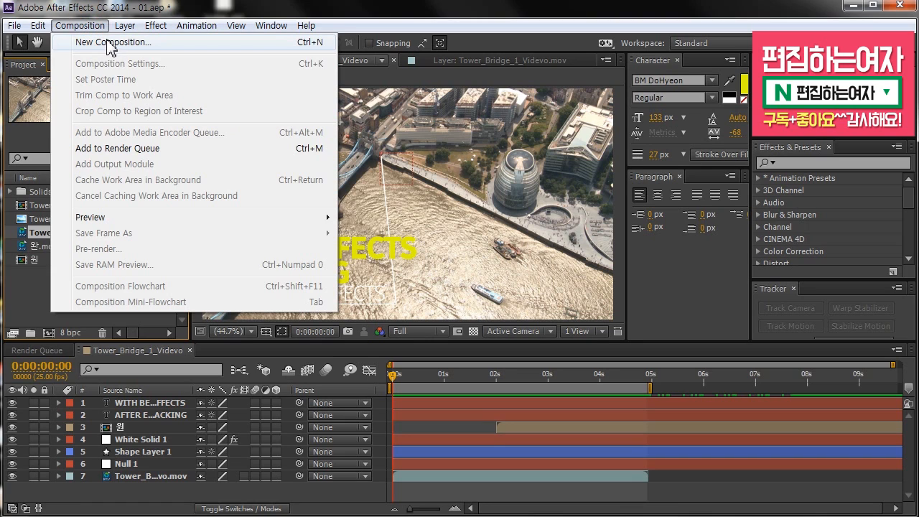
pyautogui.click(110, 43)
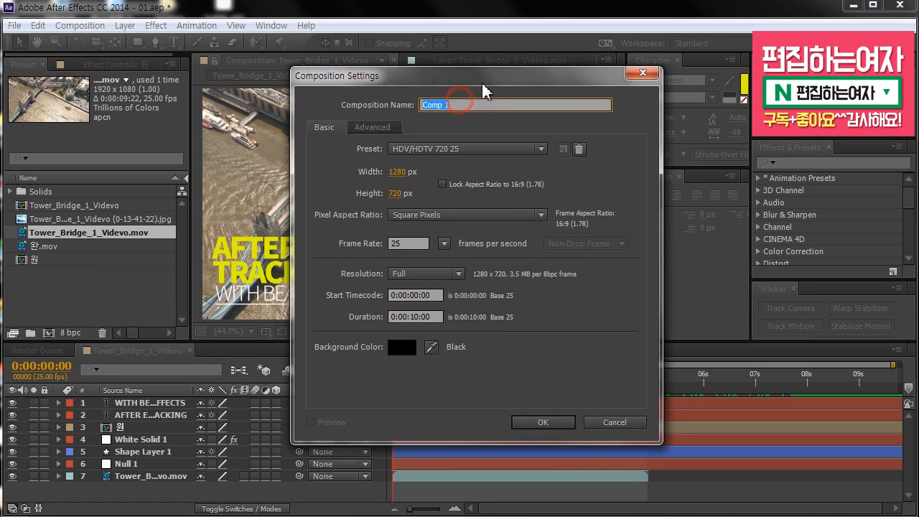
pyautogui.click(399, 172)
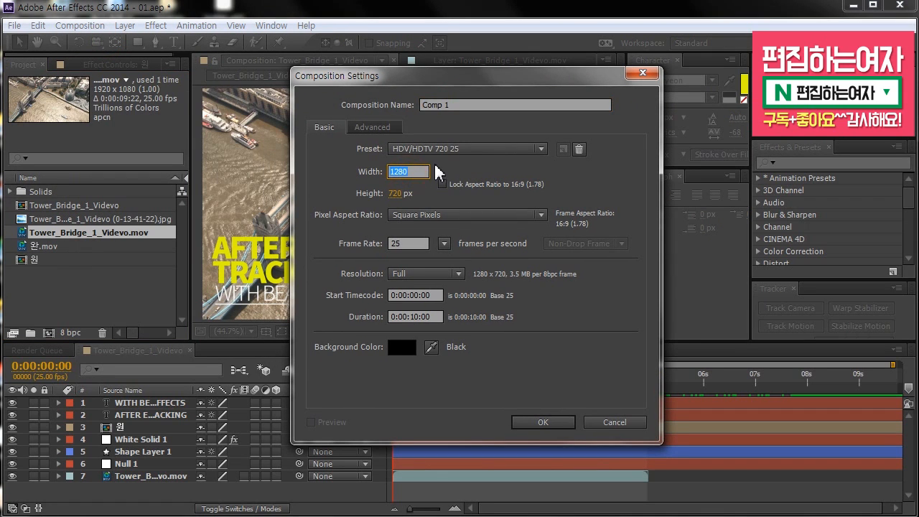
pyautogui.click(445, 105)
pyautogui.write('m')
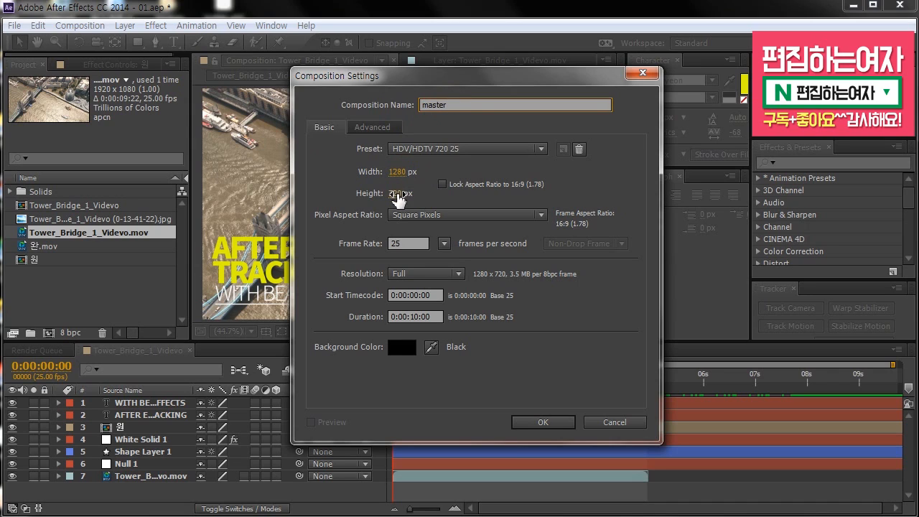
pyautogui.write('aster')
# Create the master composition with a frame rate of 25 fps and a duration of 0:00:10:00
pyautogui.click(408, 244)
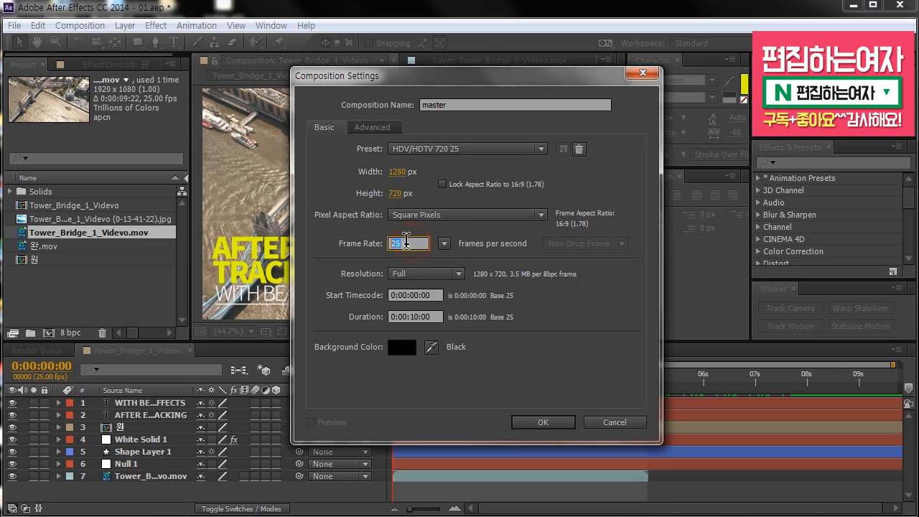
pyautogui.write('2')
pyautogui.click(572, 333)
pyautogui.moveTo(467, 76); pyautogui.dragTo(446, 61)
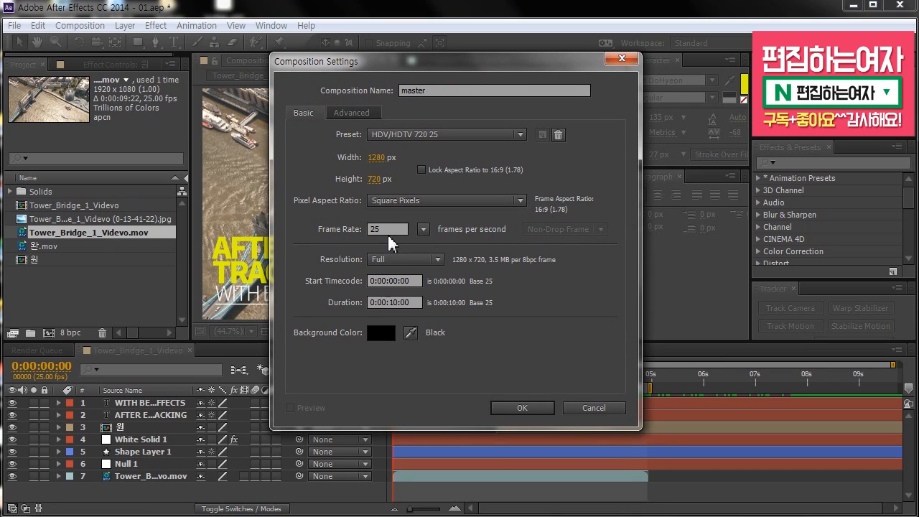
pyautogui.click(399, 302)
pyautogui.write('10.')
pyautogui.click(537, 412)
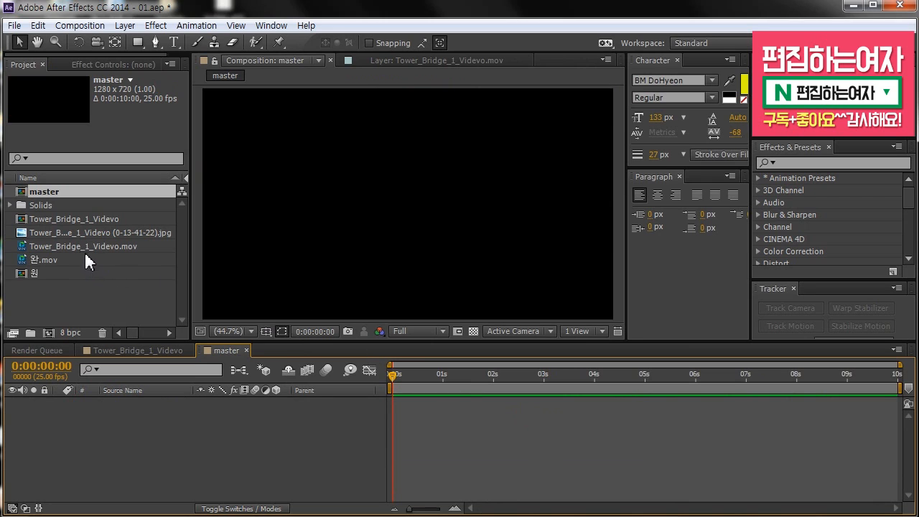
# Add Tower_Bridge_1_Videvo.mov to the master composition and scale the layer to fit the composition frame
pyautogui.moveTo(74, 245); pyautogui.dragTo(388, 494)
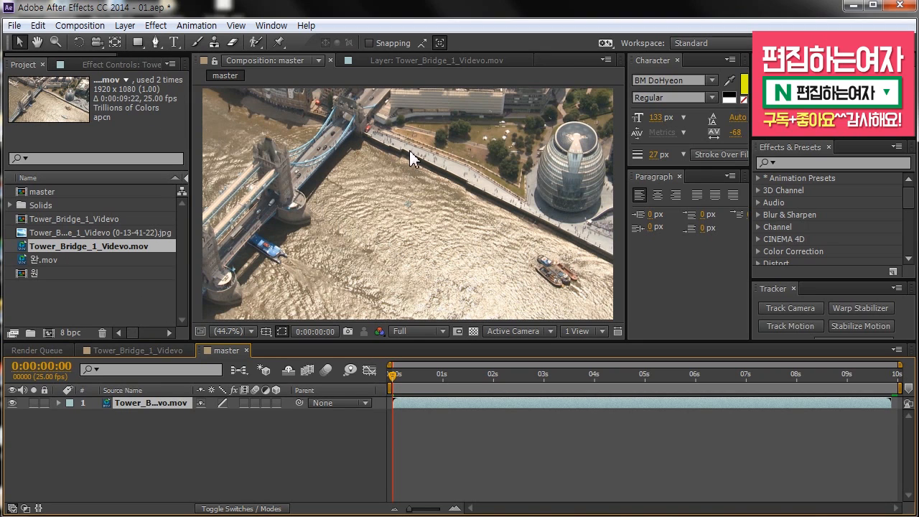
pyautogui.moveTo(332, 154); pyautogui.dragTo(404, 185)
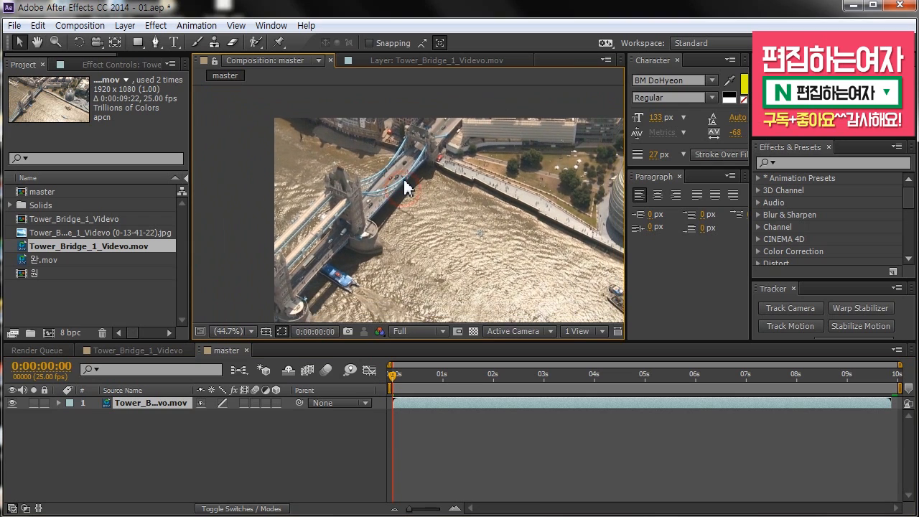
pyautogui.moveTo(393, 374); pyautogui.dragTo(429, 375)
pyautogui.scroll(-2, 406, 242)
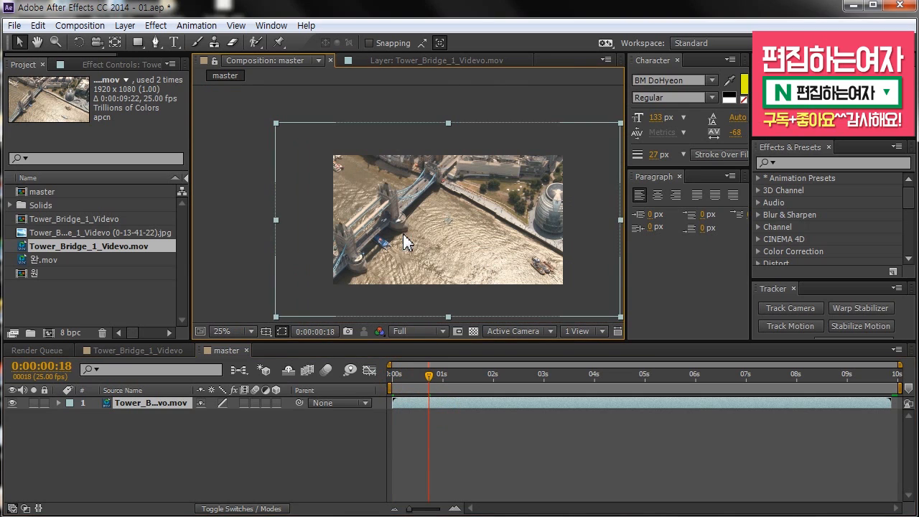
pyautogui.scroll(2, 434, 236)
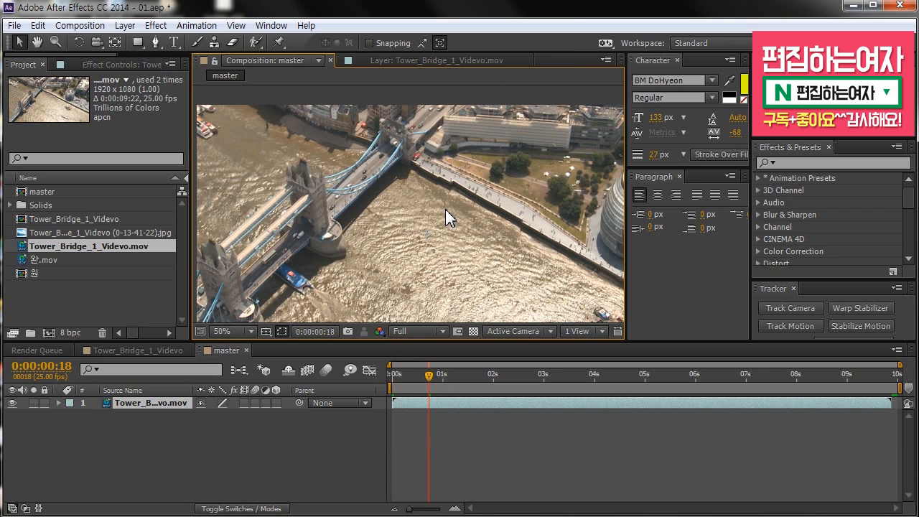
pyautogui.click(239, 331)
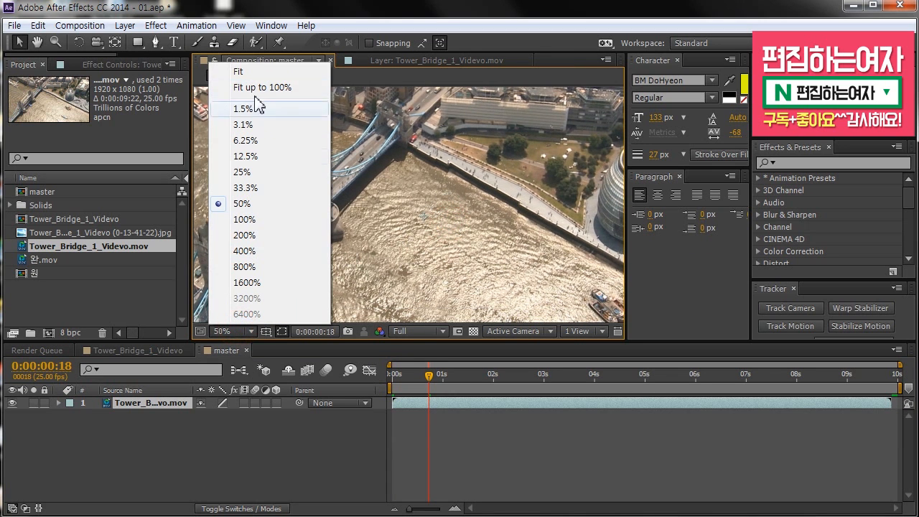
pyautogui.click(281, 219)
pyautogui.scroll(-4, 352, 215)
pyautogui.moveTo(434, 215); pyautogui.dragTo(422, 208)
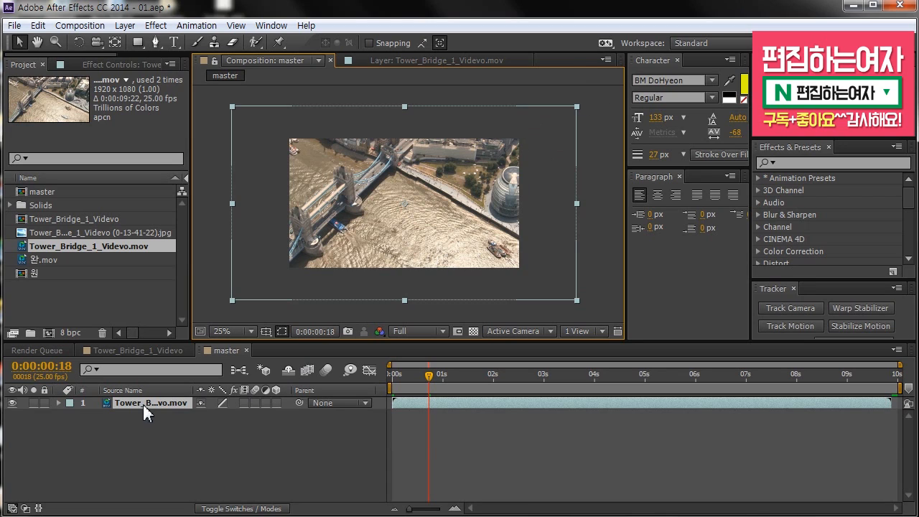
pyautogui.hotkey('ctrl', 'alt', 'f')
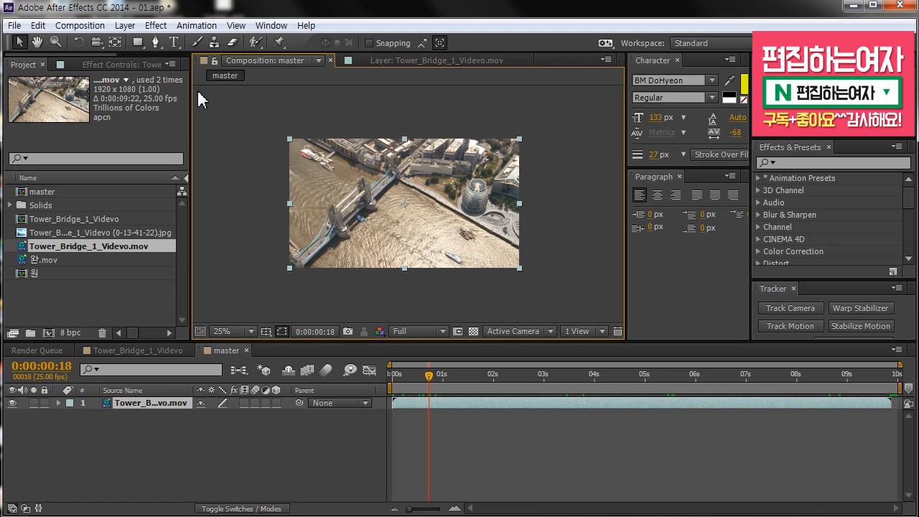
# Fit the whole master composition into the viewer
pyautogui.click(41, 191)
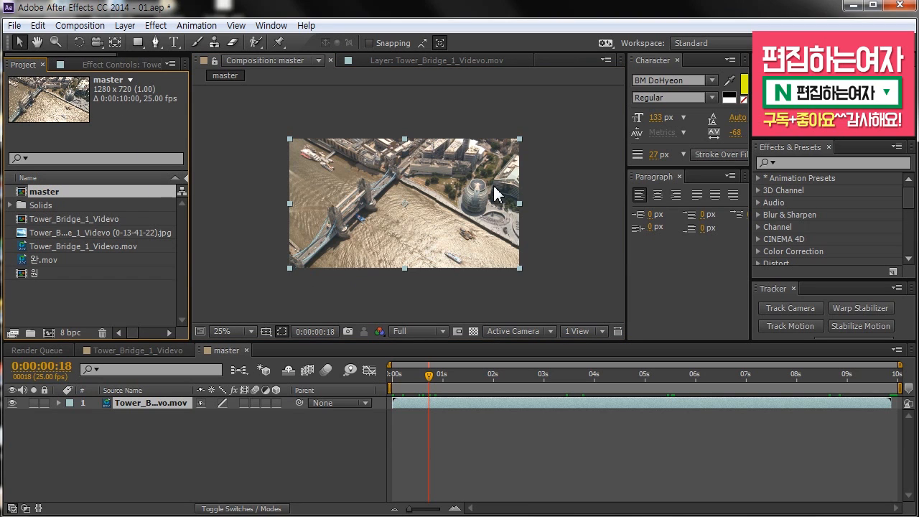
pyautogui.scroll(2, 480, 196)
pyautogui.press('space')
pyautogui.moveTo(428, 225); pyautogui.dragTo(361, 249)
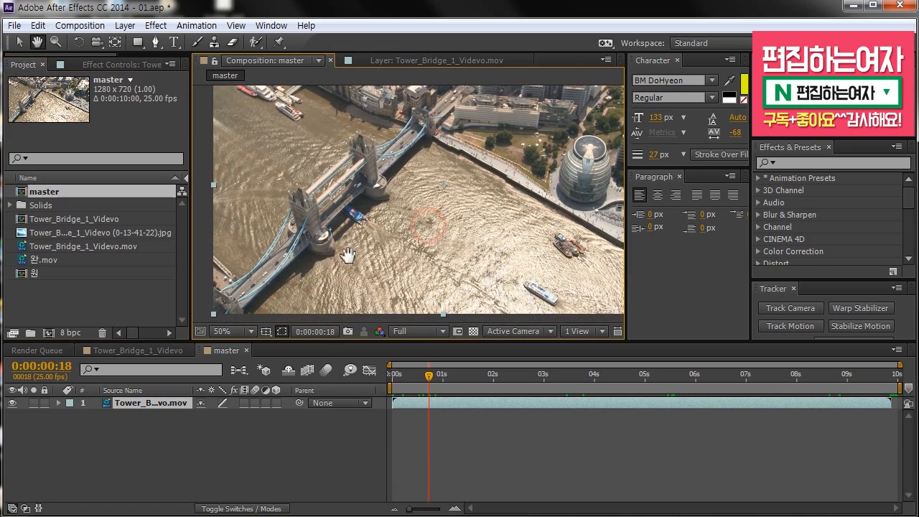
pyautogui.moveTo(445, 204); pyautogui.dragTo(424, 219)
pyautogui.click(251, 331)
pyautogui.click(259, 72)
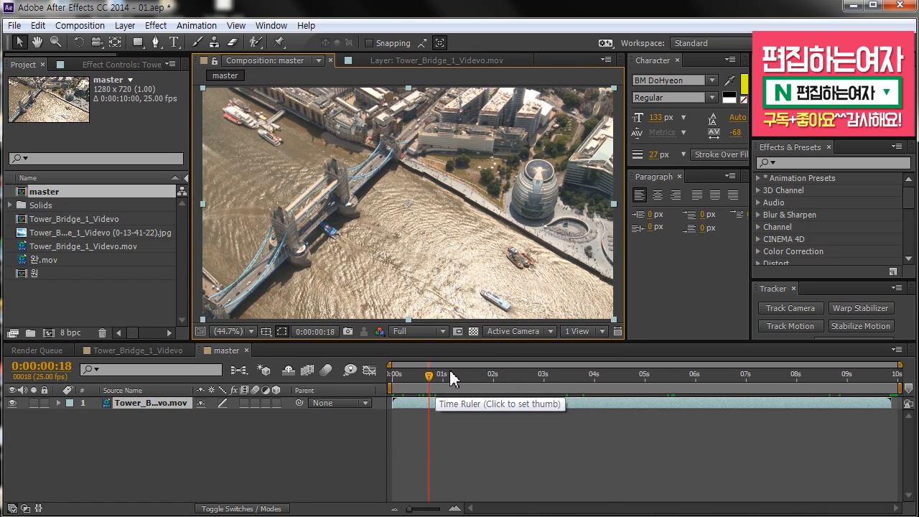
# Time-stretch the bridge footage layer with a stretch factor of 50%, holding the layer in-point
pyautogui.click(468, 438)
pyautogui.click(471, 404)
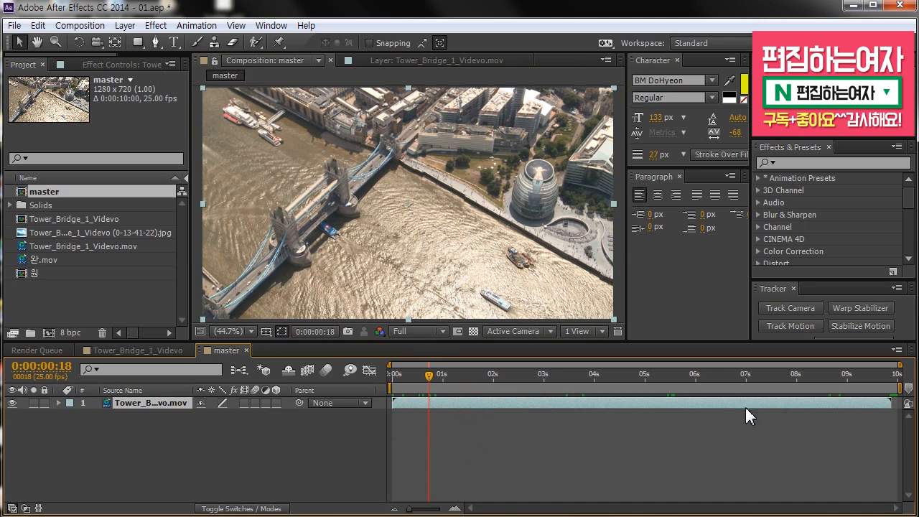
pyautogui.moveTo(430, 377); pyautogui.dragTo(532, 380)
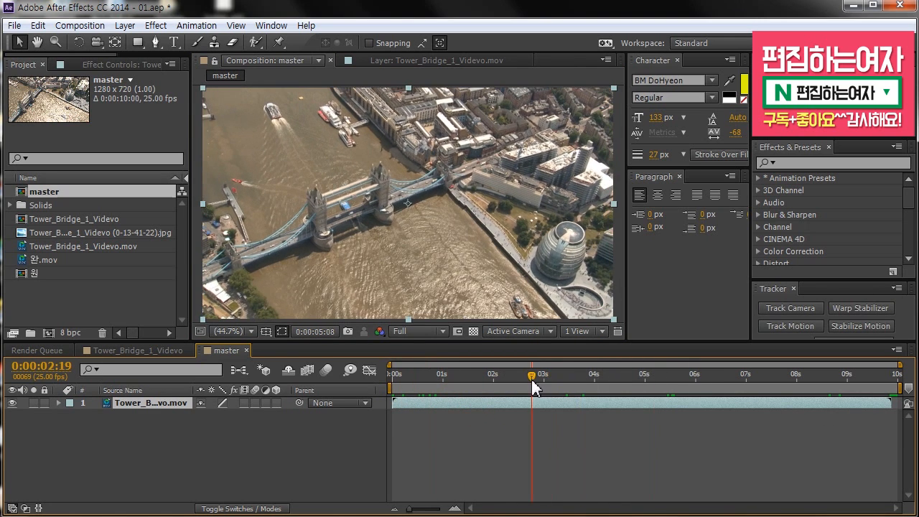
pyautogui.click(527, 431)
pyautogui.click(524, 408)
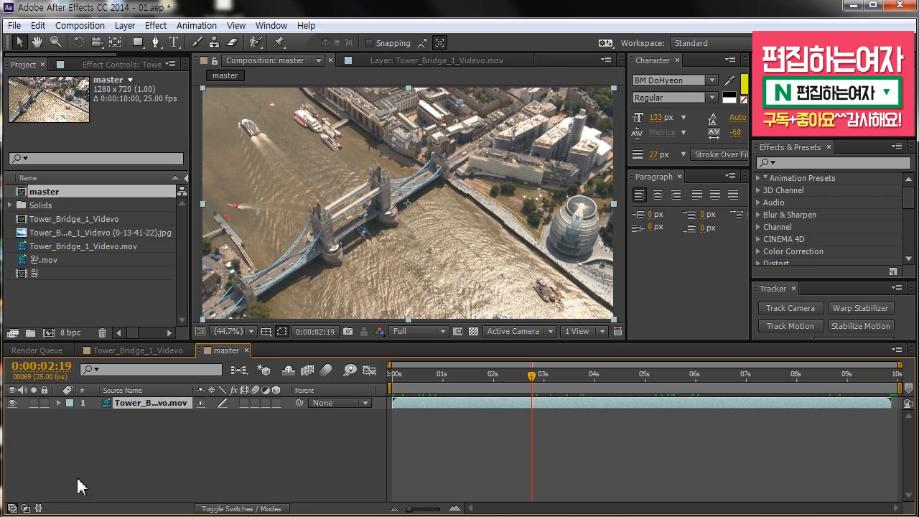
pyautogui.click(40, 509)
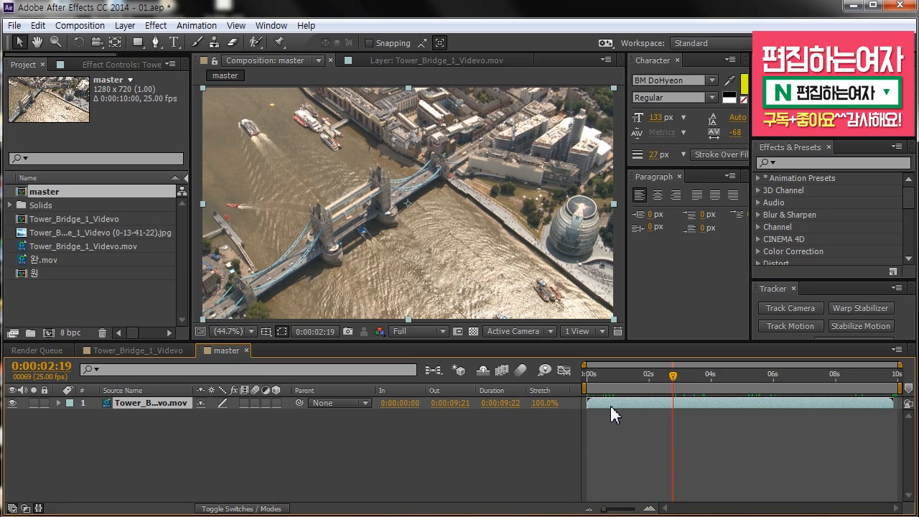
pyautogui.click(547, 404)
pyautogui.write('50')
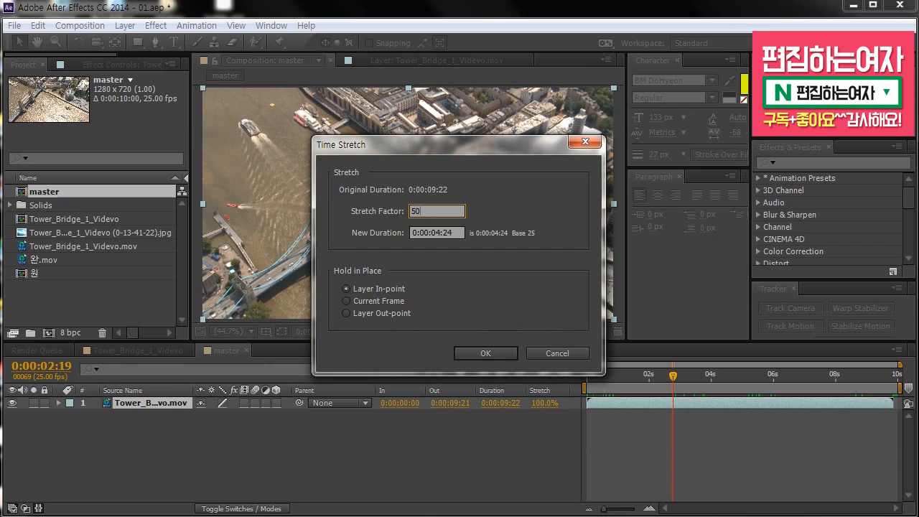
pyautogui.press('Return')
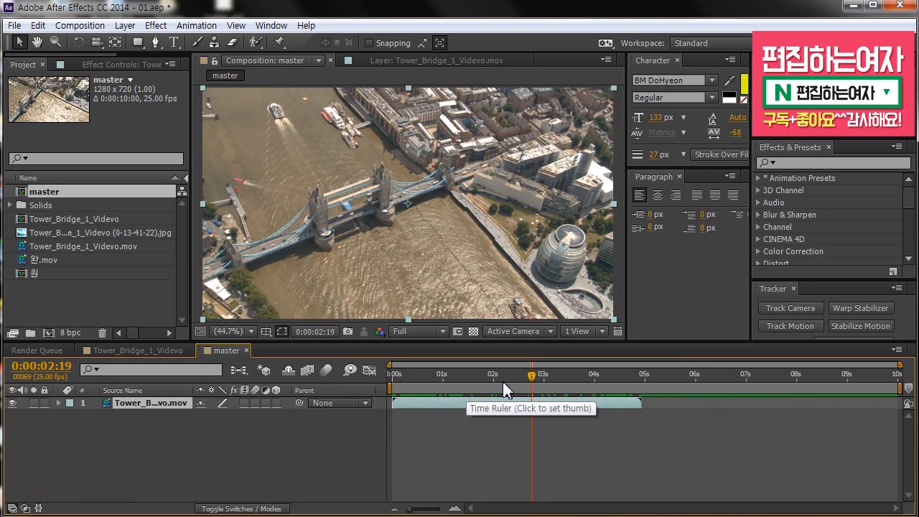
# Copy the AFTER EFFECTS TRACKING and WITH BEAM EFFECTS text layers from Tower_Bridge_1_Videvo into master at 0:00:00:00
pyautogui.moveTo(531, 376); pyautogui.dragTo(385, 379)
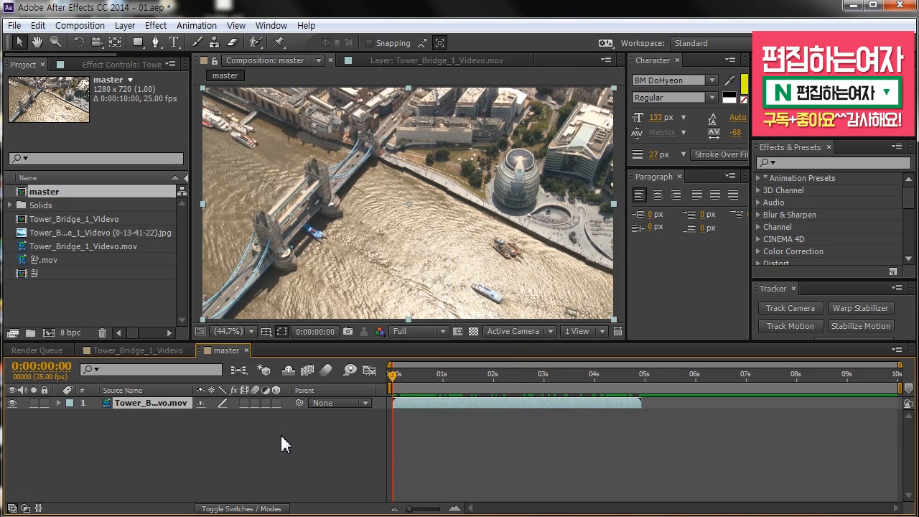
pyautogui.click(126, 350)
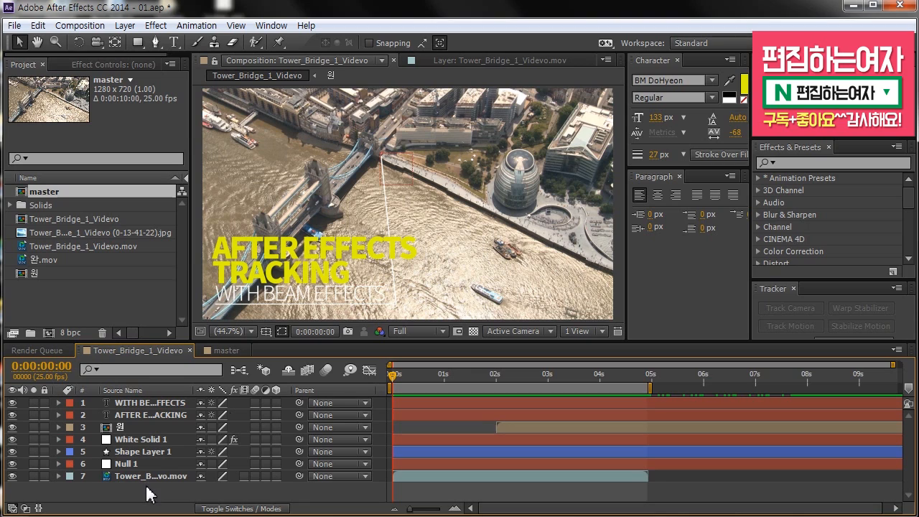
pyautogui.click(164, 415)
pyautogui.click(166, 414)
pyautogui.keyDown('shift'); pyautogui.click(152, 403); pyautogui.keyUp('shift')
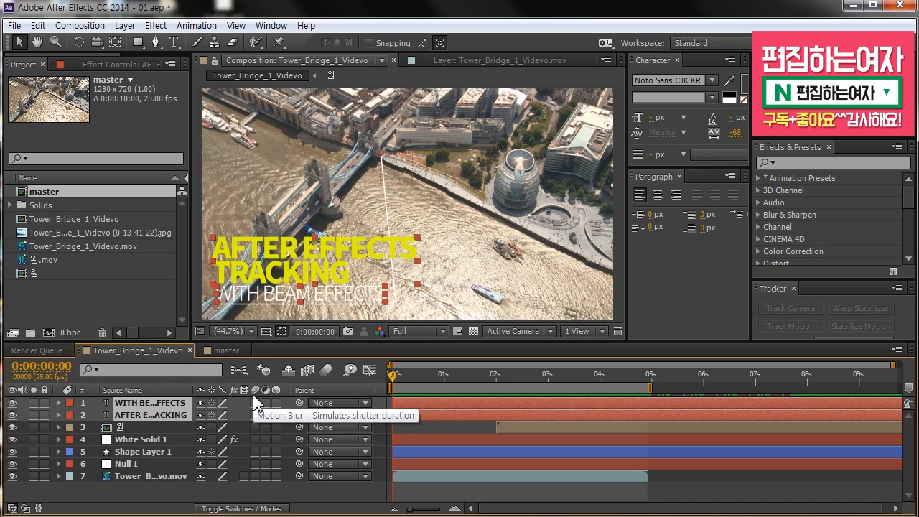
pyautogui.click(222, 349)
pyautogui.hotkey('ctrl', 'v')
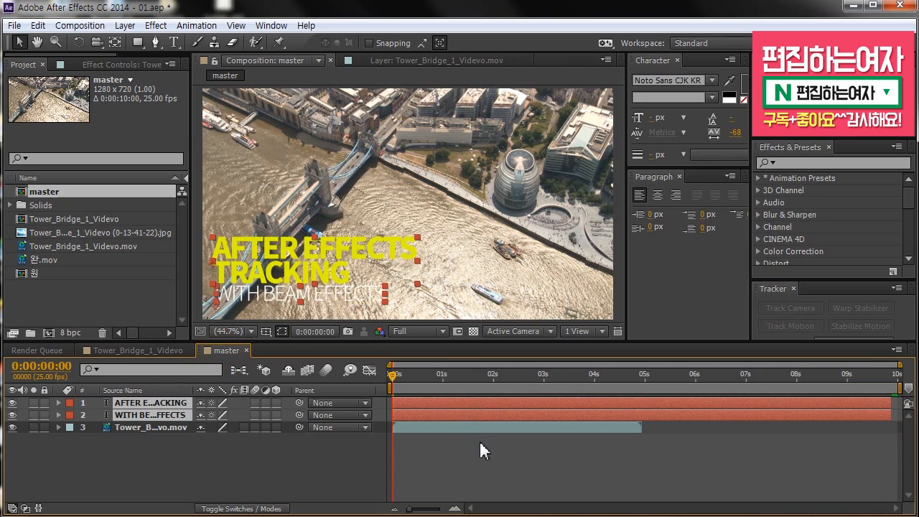
# Shift the two pasted title text layers slightly to the right in the frame and deselect them
pyautogui.moveTo(294, 231); pyautogui.dragTo(296, 216)
pyautogui.moveTo(302, 254); pyautogui.dragTo(343, 269)
pyautogui.click(490, 449)
pyautogui.click(430, 471)
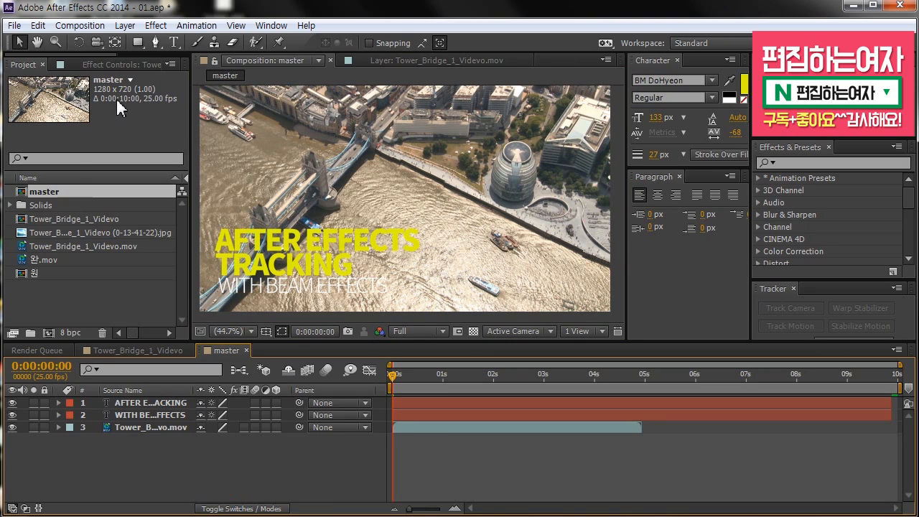
# Set the Pen tool's shape stroke to white (FFFFFF) with a width of 3 px
pyautogui.click(155, 41)
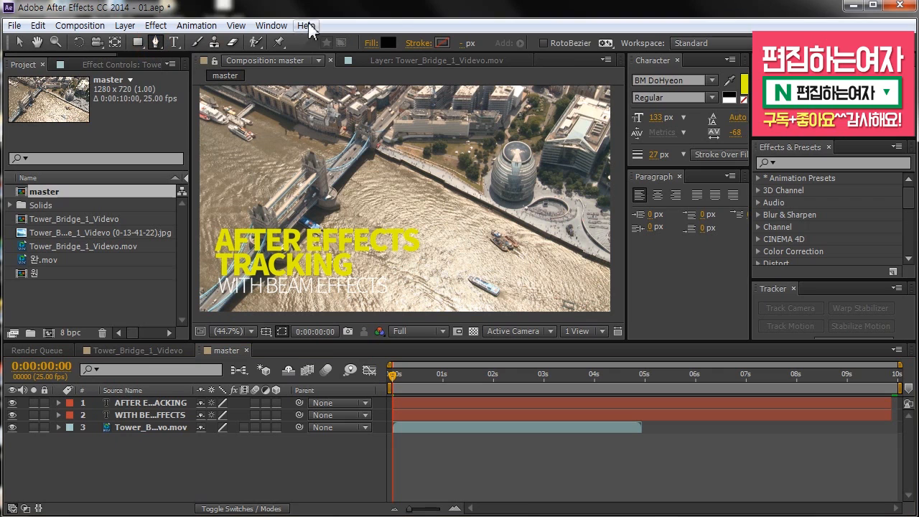
pyautogui.click(443, 43)
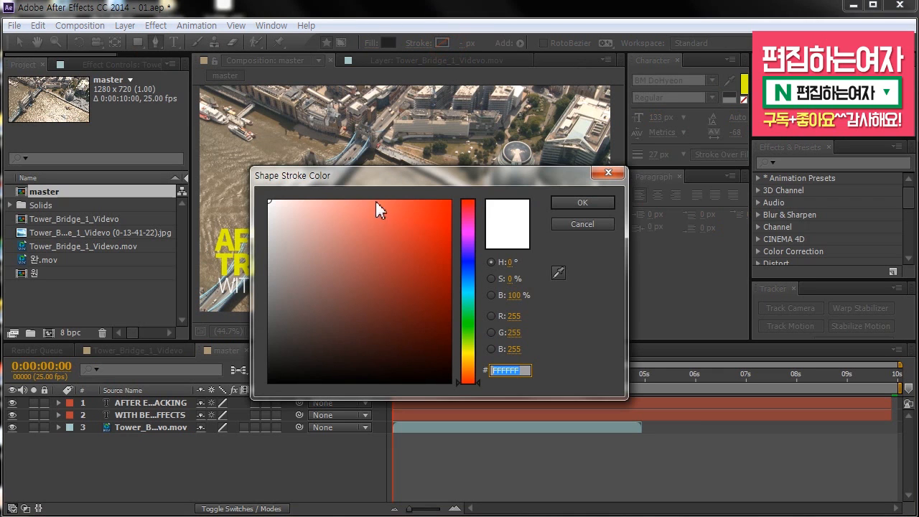
pyautogui.click(588, 202)
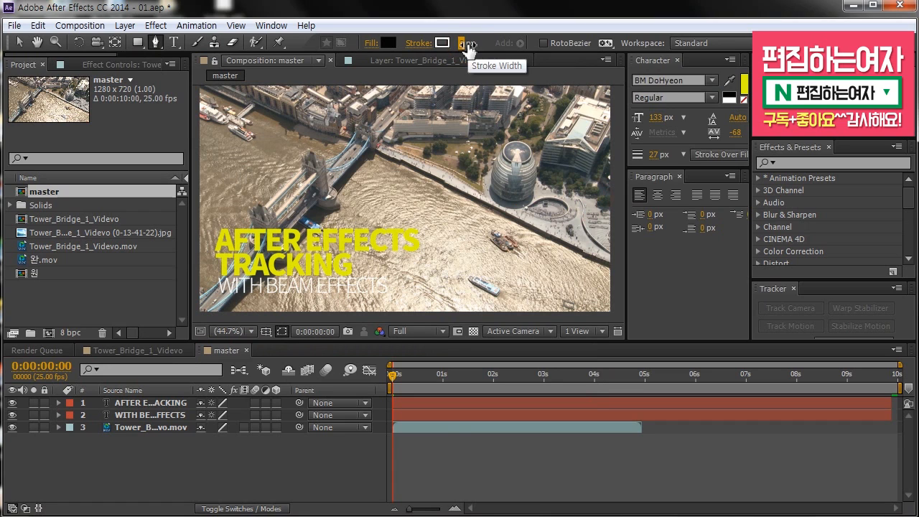
# Draw a straight horizontal line beneath the WITH BEAM EFFECTS text, about as wide as the title, and deselect it
pyautogui.moveTo(217, 308); pyautogui.dragTo(243, 266)
pyautogui.click(242, 260)
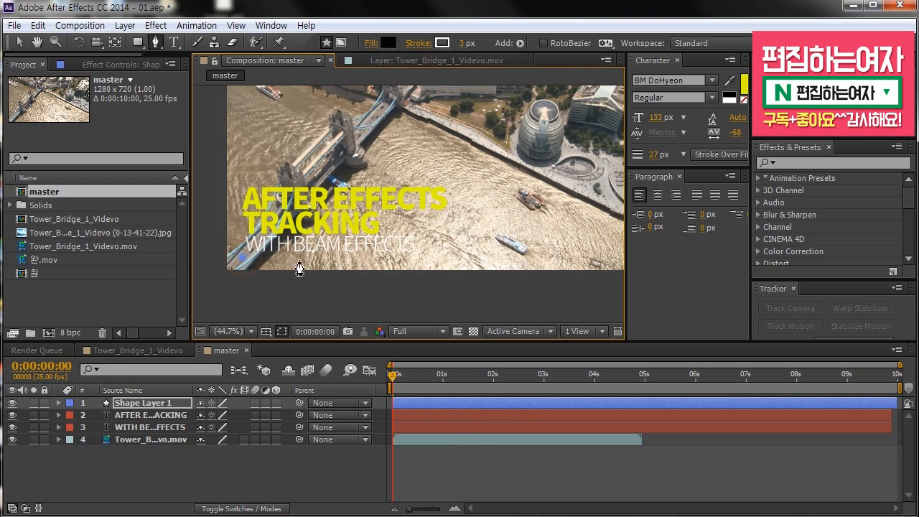
pyautogui.click(447, 258)
pyautogui.click(19, 42)
pyautogui.click(446, 478)
pyautogui.moveTo(440, 217); pyautogui.dragTo(415, 267)
# Nudge the AFTER EFFECTS TRACKING and WITH BEAM EFFECTS text layers slightly down toward the line and deselect them
pyautogui.click(302, 259)
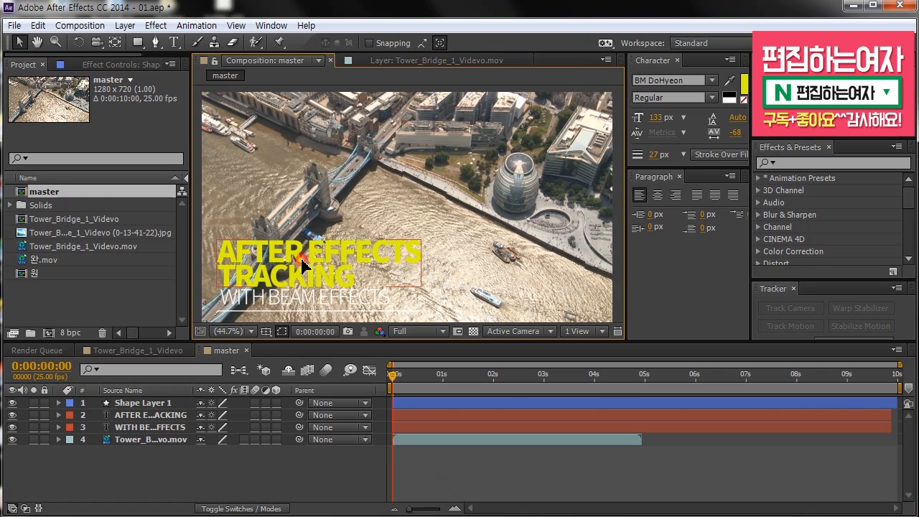
pyautogui.keyDown('shift'); pyautogui.click(305, 298); pyautogui.keyUp('shift')
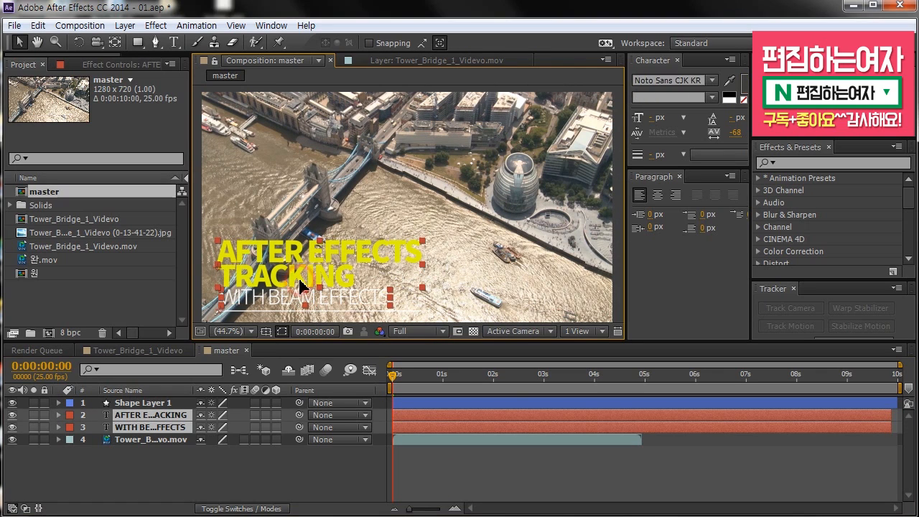
pyautogui.click(484, 474)
pyautogui.click(494, 414)
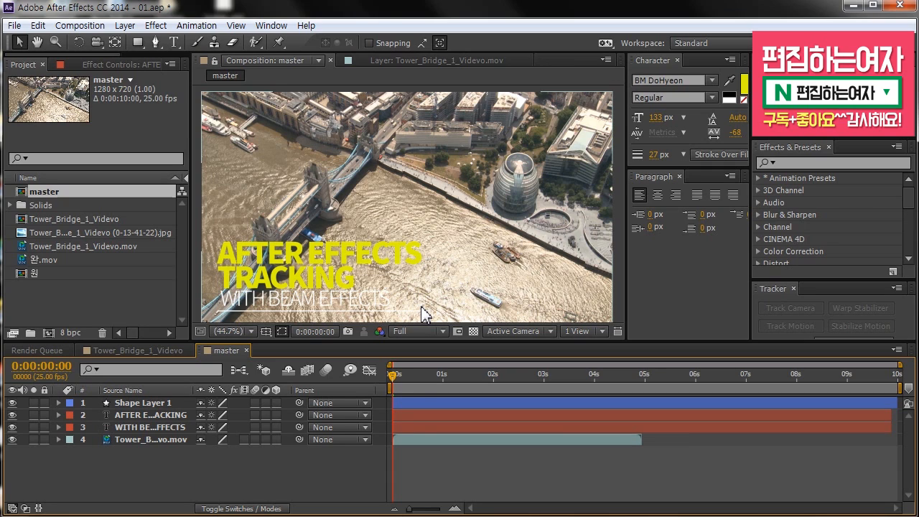
pyautogui.click(439, 415)
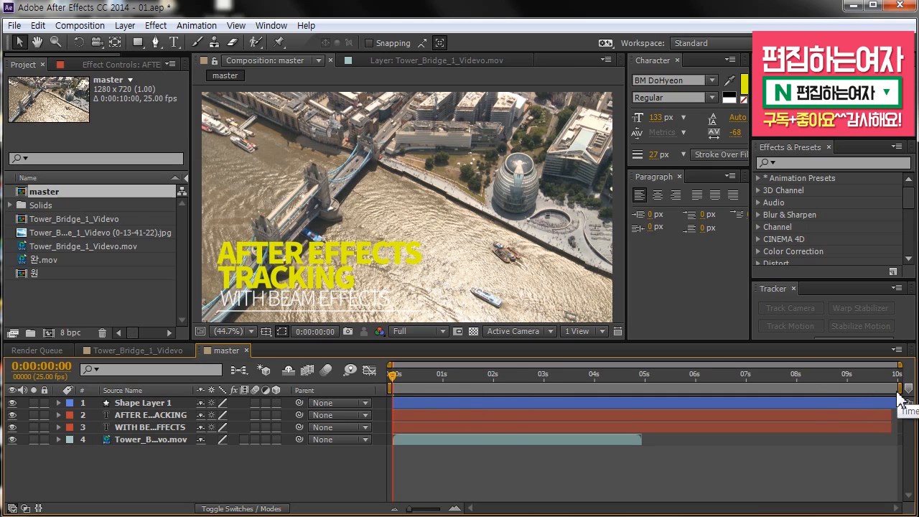
# End the work area where the bridge footage layer ends, check the last frames and return to 0:00:00:00
pyautogui.moveTo(900, 388); pyautogui.dragTo(643, 387)
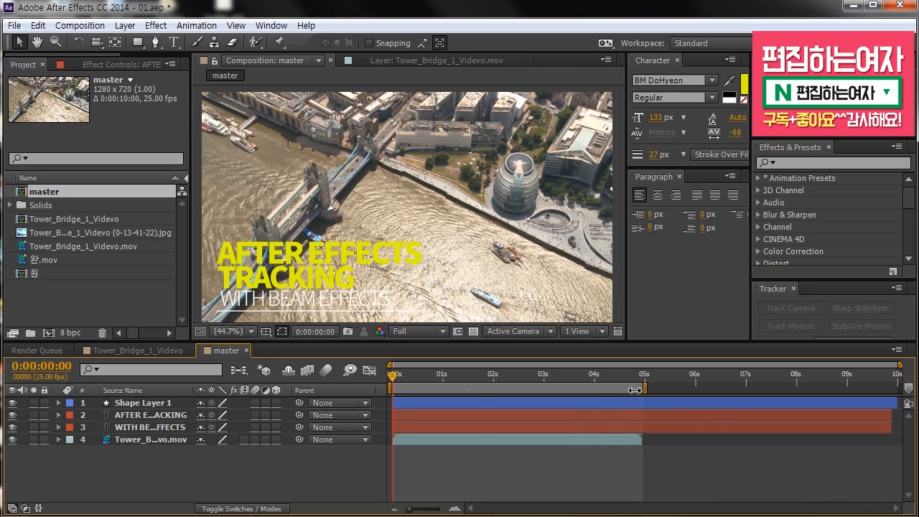
pyautogui.click(403, 440)
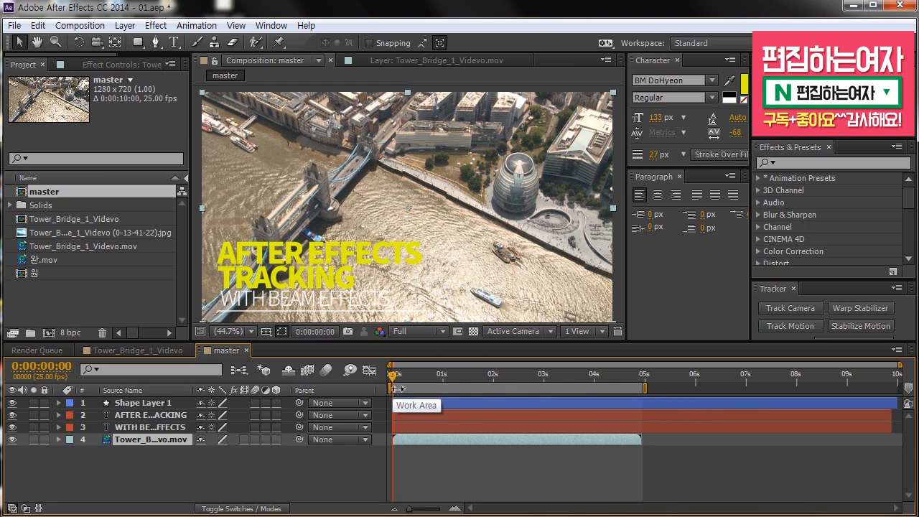
pyautogui.moveTo(636, 380)
pyautogui.mouseDown()
pyautogui.moveTo(395, 385)
pyautogui.moveTo(637, 384)
pyautogui.mouseUp()
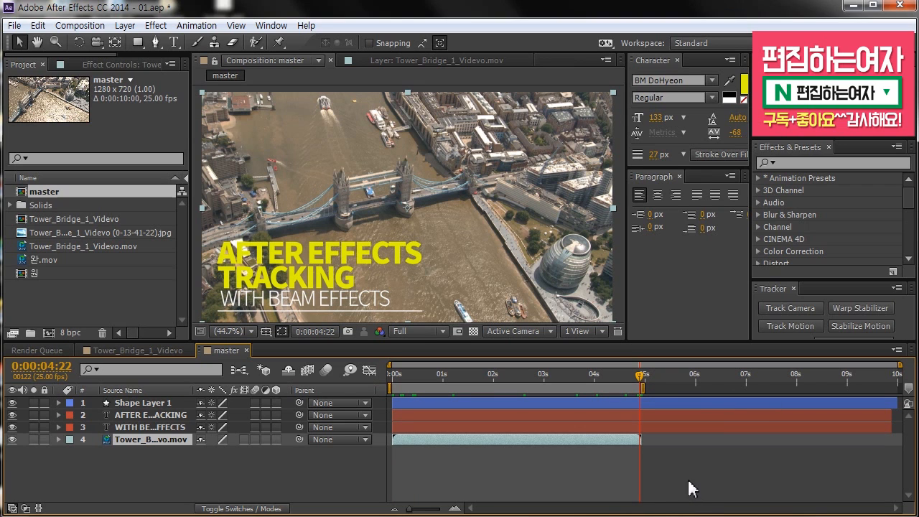
pyautogui.moveTo(639, 388); pyautogui.dragTo(380, 373)
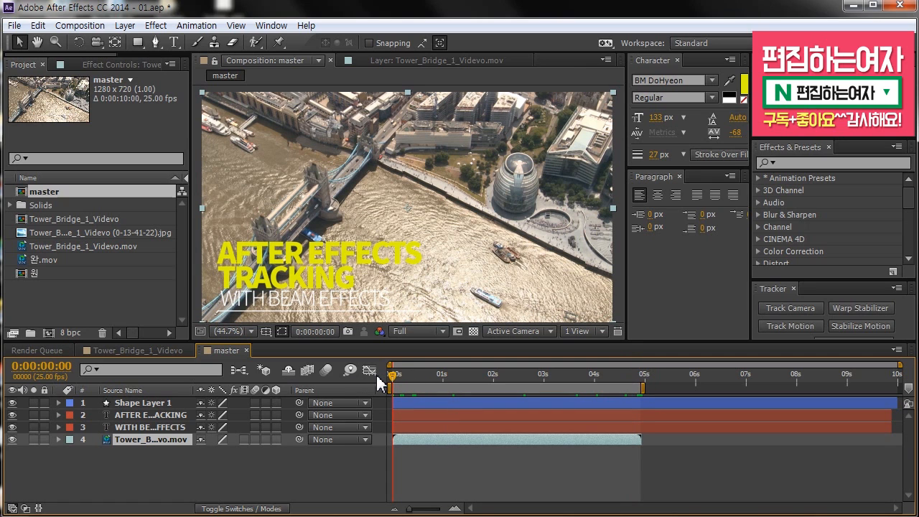
# Start Track Motion on the bridge footage layer and group the Tracker panel with Effects & Presets
pyautogui.click(180, 467)
pyautogui.click(162, 440)
pyautogui.click(196, 25)
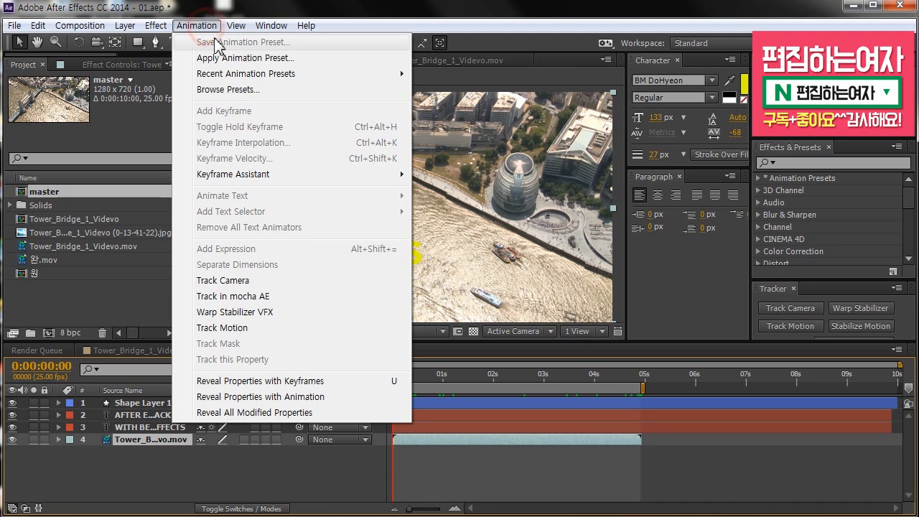
pyautogui.click(253, 332)
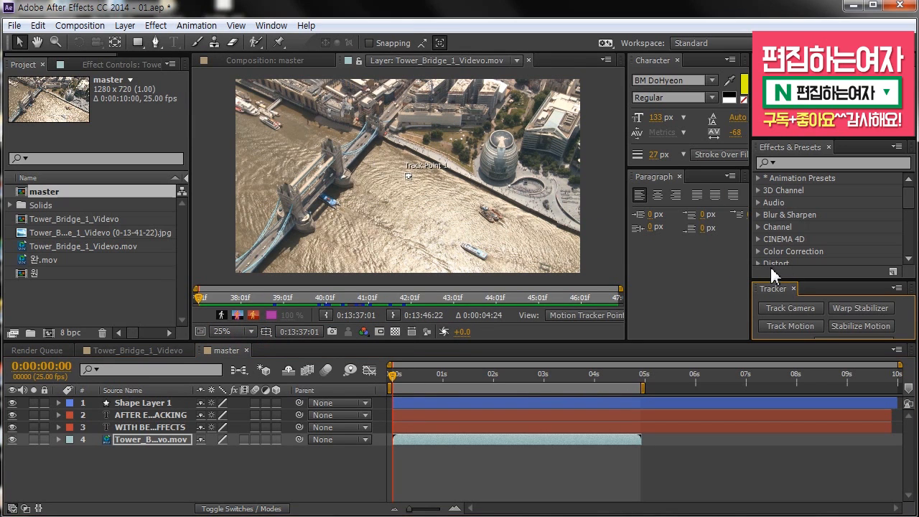
pyautogui.moveTo(775, 288); pyautogui.dragTo(799, 169)
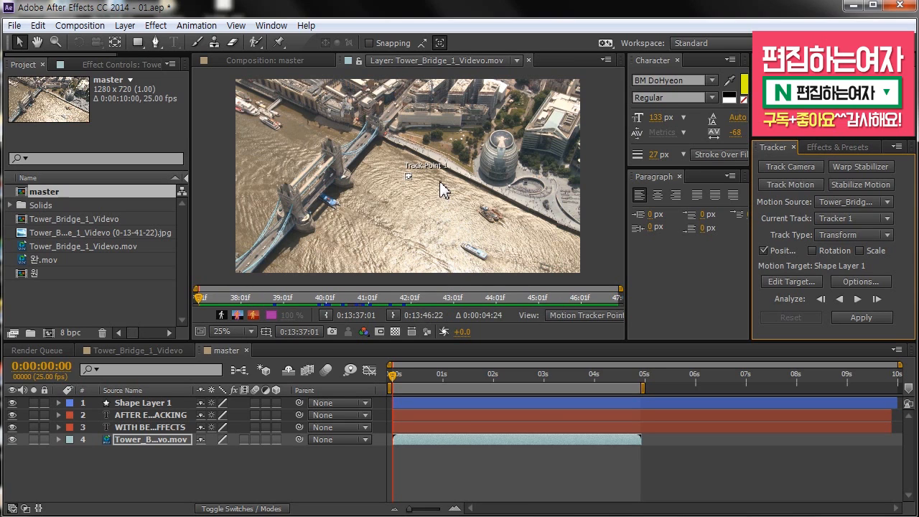
# Examine the two regions of Track Point 1 up close and the available track types
pyautogui.scroll(6, 415, 180)
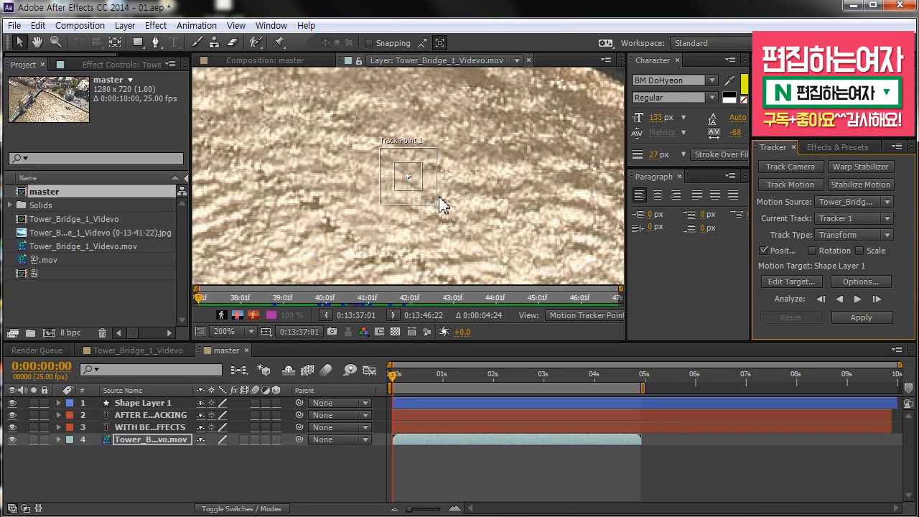
pyautogui.moveTo(407, 170); pyautogui.dragTo(409, 166)
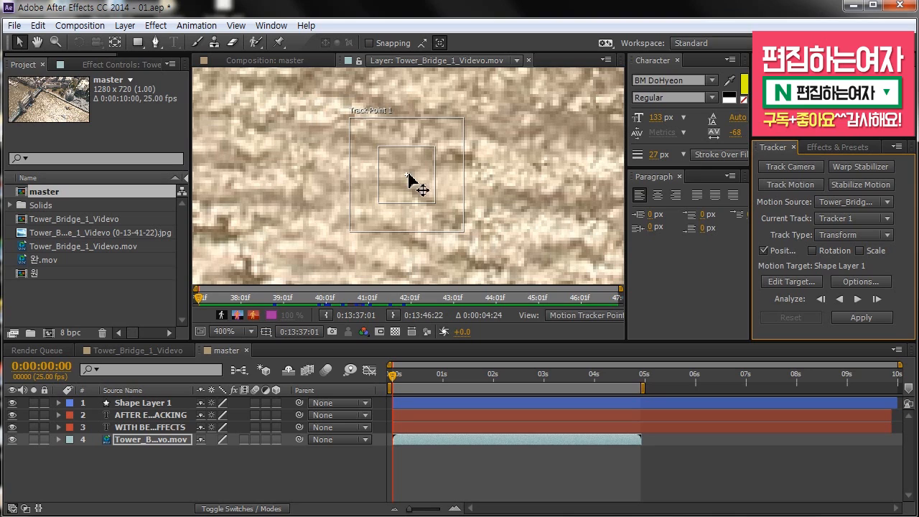
pyautogui.click(195, 25)
pyautogui.click(786, 149)
pyautogui.click(836, 236)
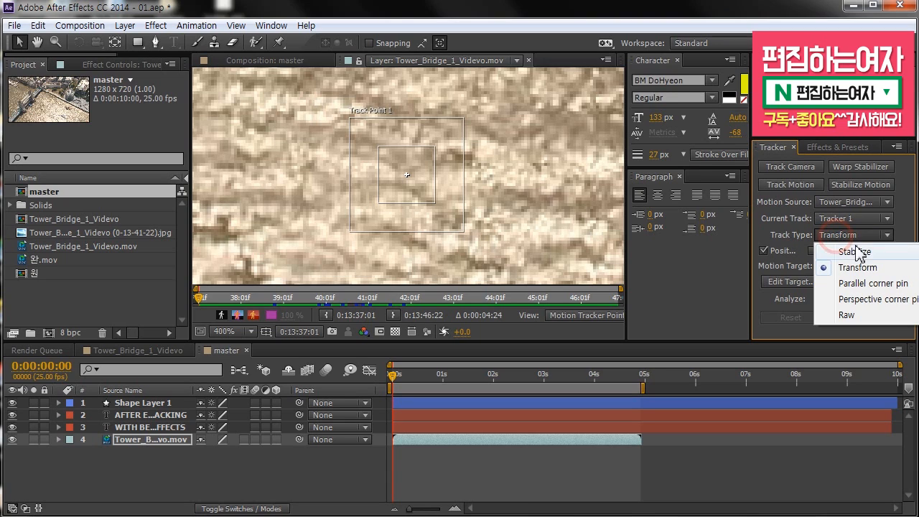
pyautogui.click(434, 125)
pyautogui.click(841, 237)
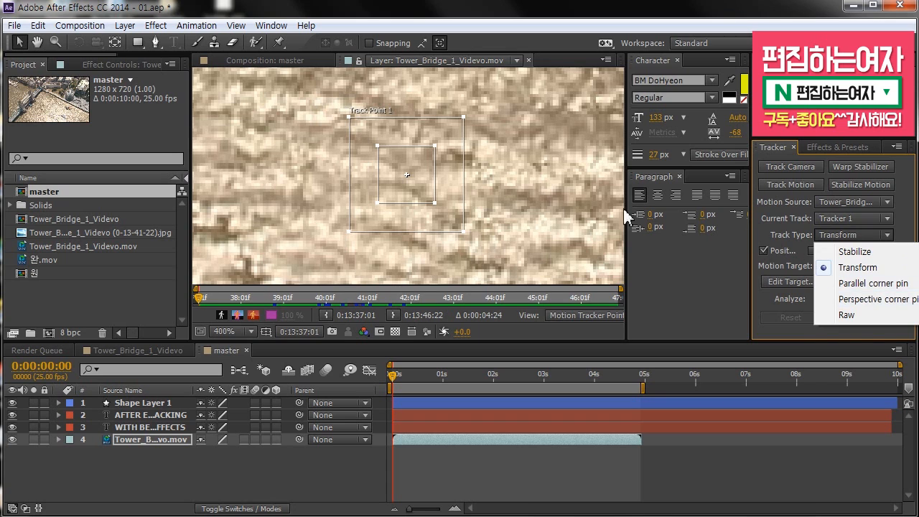
pyautogui.click(549, 197)
# Examine where Track Point 1 sits on the river, from a close-up out to the surrounding bridge and bank
pyautogui.scroll(-2, 549, 197)
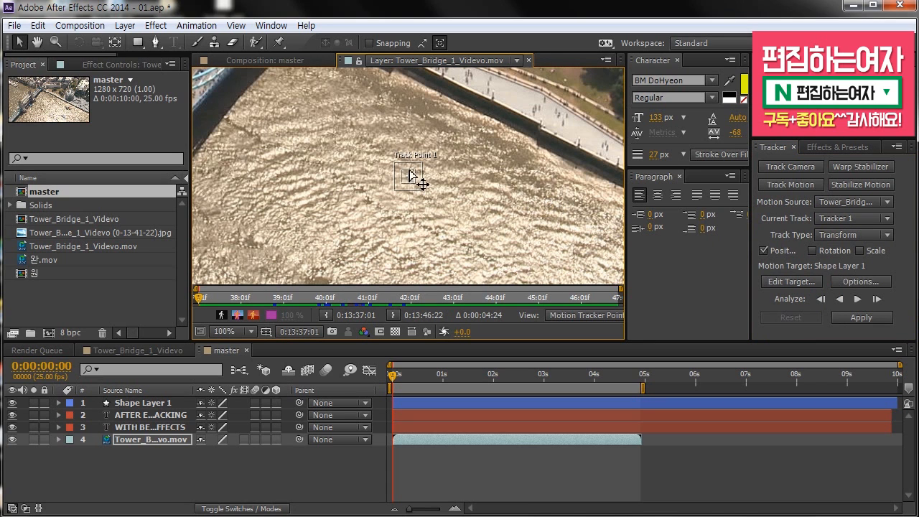
pyautogui.scroll(5, 416, 178)
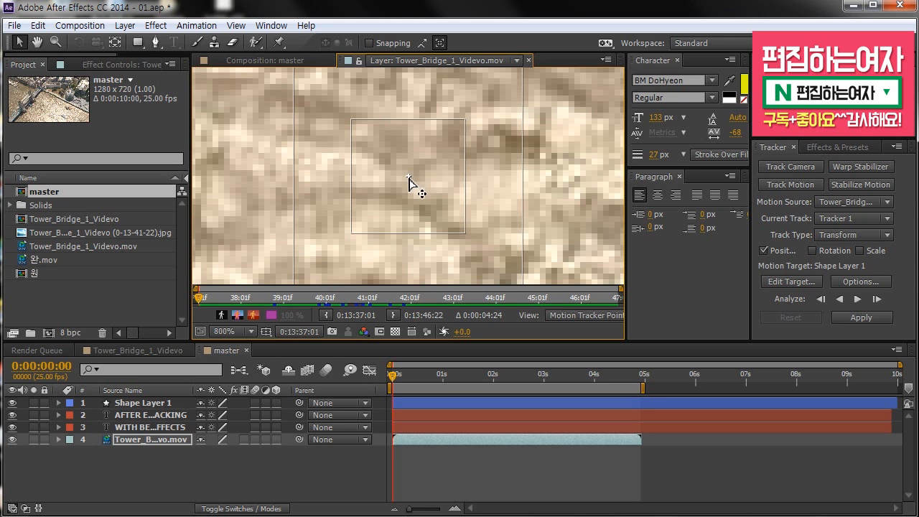
pyautogui.scroll(-6, 416, 179)
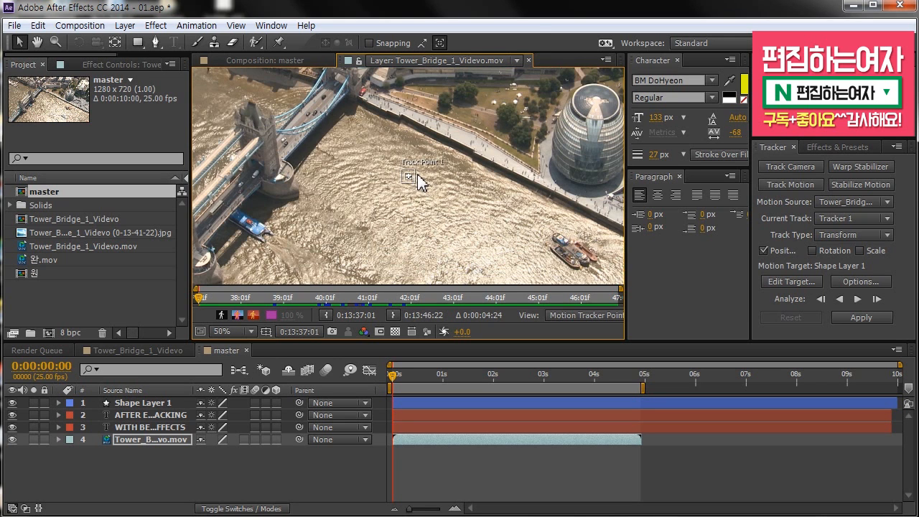
pyautogui.scroll(-2, 417, 175)
pyautogui.press('space')
pyautogui.moveTo(408, 170); pyautogui.dragTo(410, 186)
pyautogui.scroll(2, 415, 181)
pyautogui.press('space')
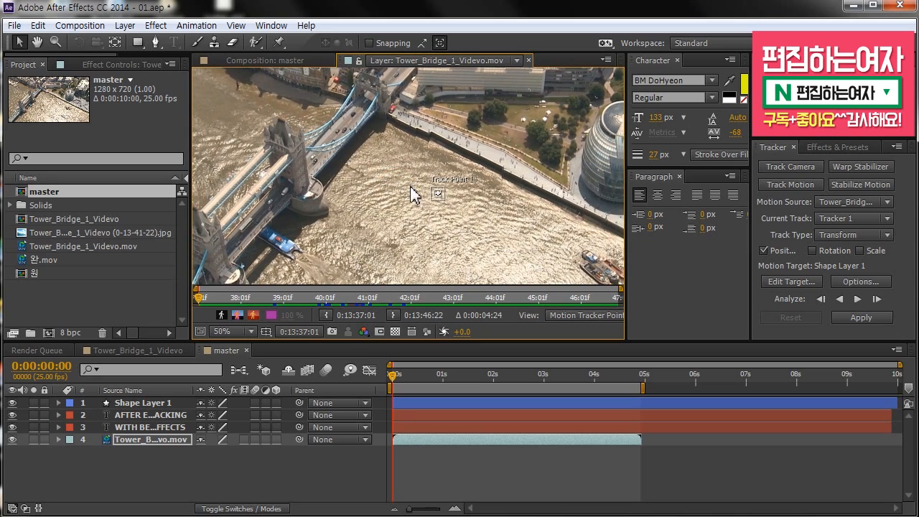
# Add a null object to the master composition
pyautogui.rightClick(185, 455)
pyautogui.moveTo(302, 303)
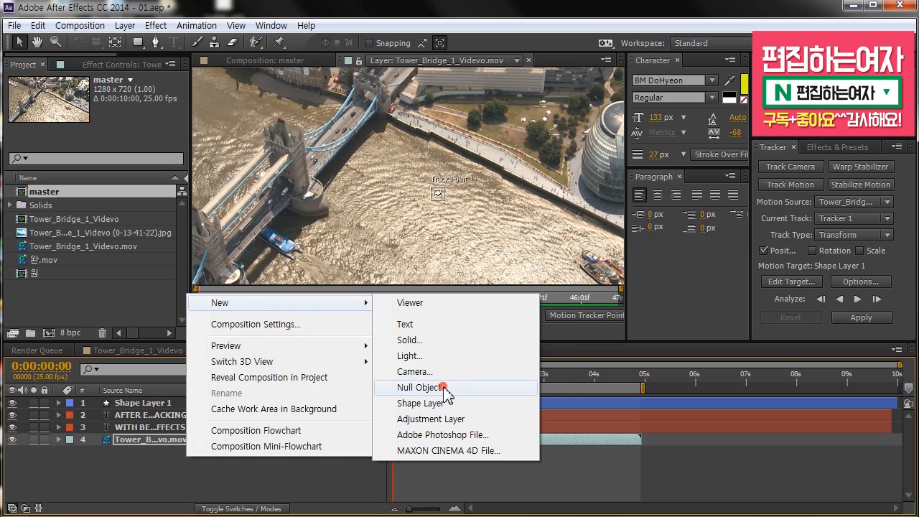
pyautogui.click(419, 387)
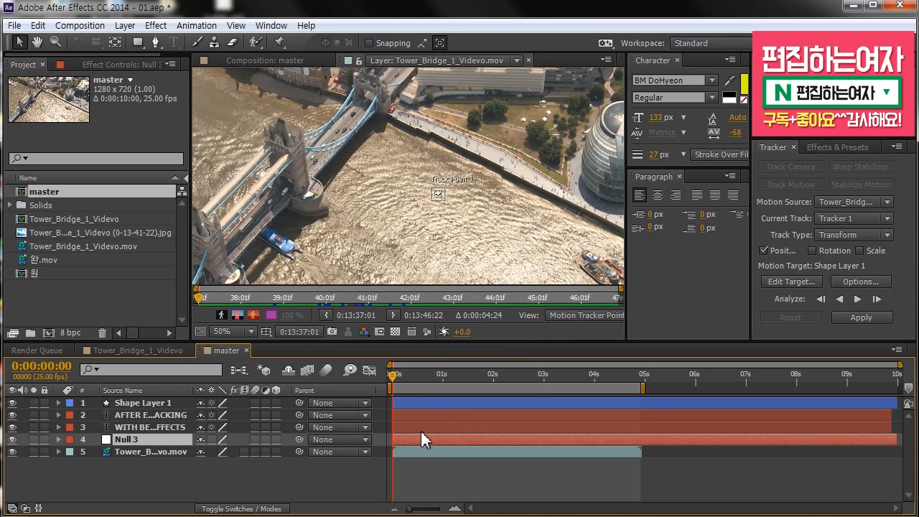
# Reselect the bridge footage through its track point and set the tracker's motion target to the Null 3 layer
pyautogui.scroll(2, 451, 191)
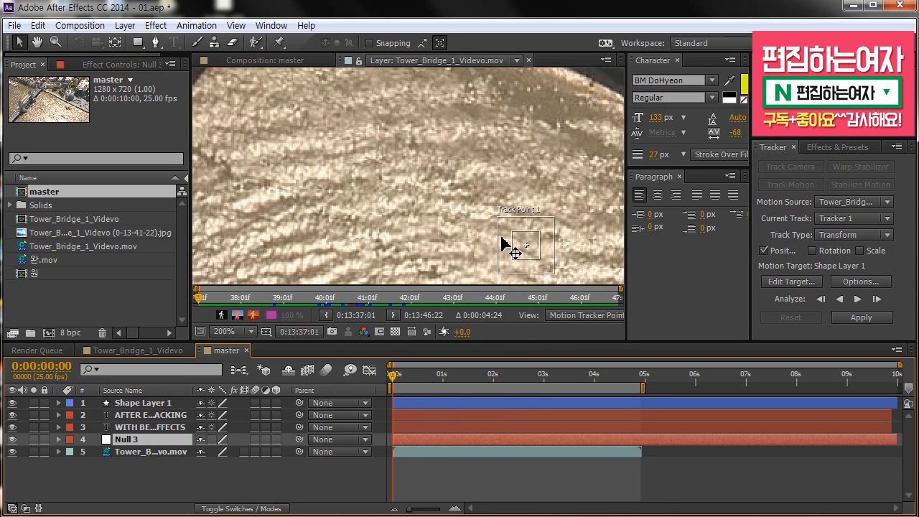
pyautogui.press('space')
pyautogui.moveTo(509, 233); pyautogui.dragTo(479, 210)
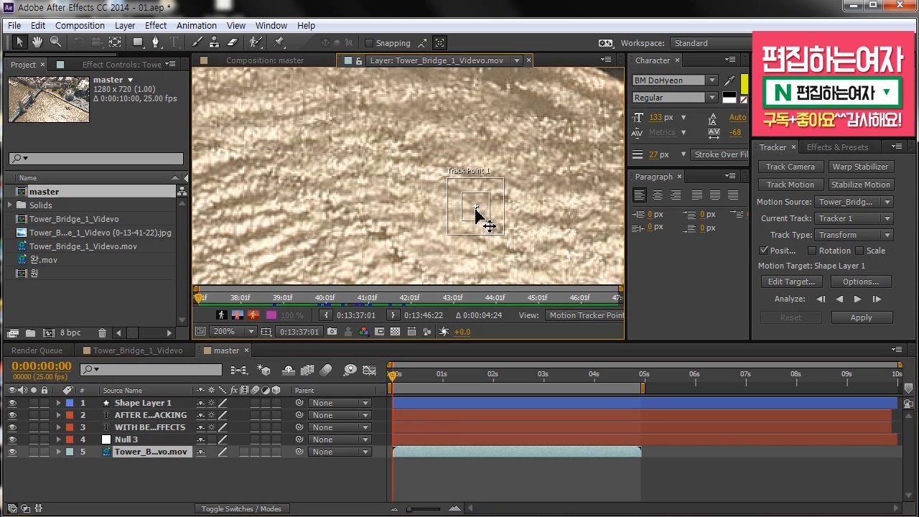
pyautogui.scroll(-1, 481, 212)
pyautogui.scroll(-1, 496, 220)
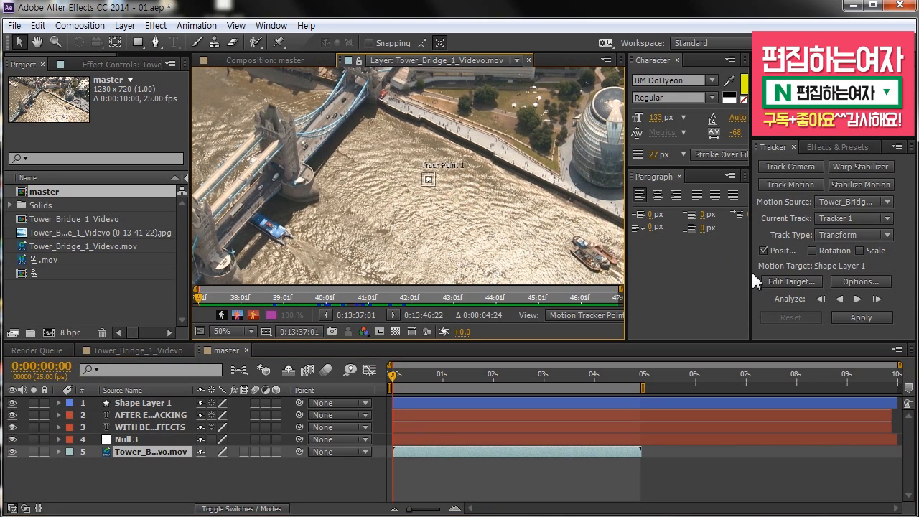
pyautogui.click(801, 283)
pyautogui.click(476, 245)
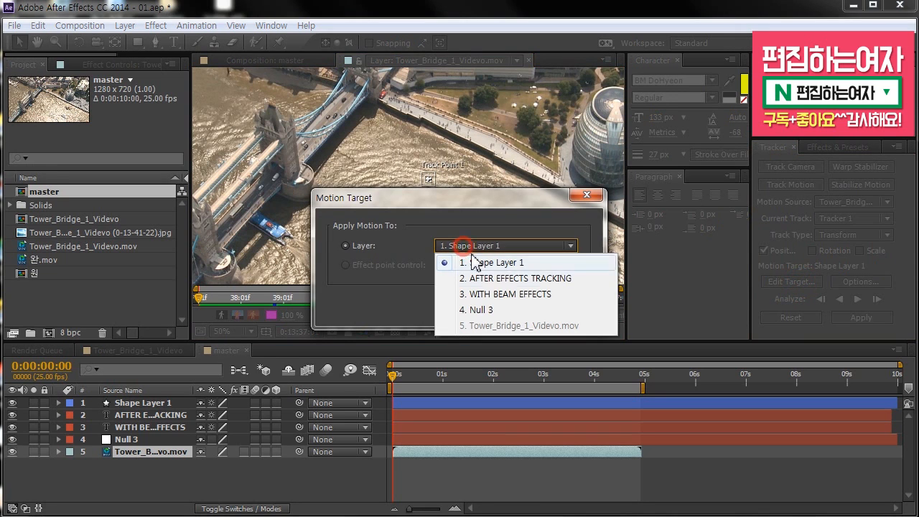
pyautogui.click(496, 317)
pyautogui.click(486, 308)
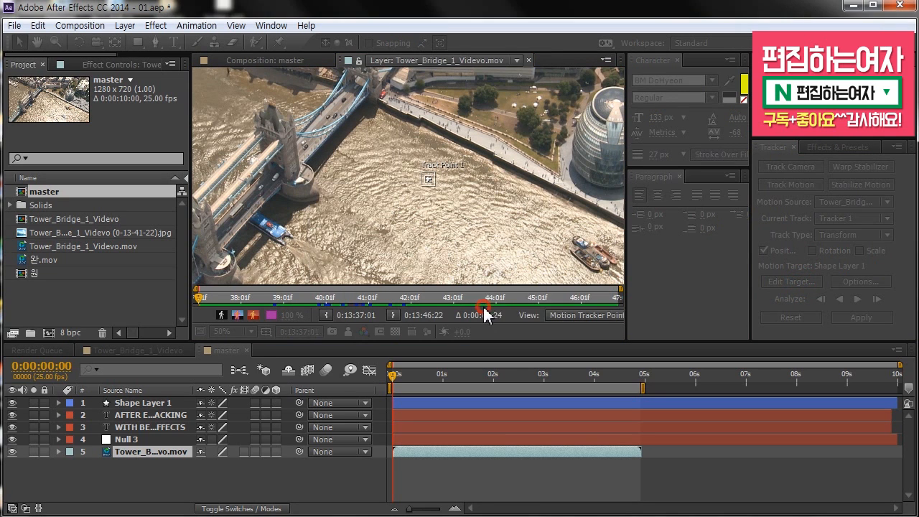
# Examine the far end of the bridge and the adjoining riverbank for a suitable spot to track
pyautogui.moveTo(458, 171)
pyautogui.mouseDown()
pyautogui.moveTo(472, 183)
pyautogui.moveTo(452, 176)
pyautogui.mouseUp()
pyautogui.scroll(-2, 462, 184)
pyautogui.press('v')
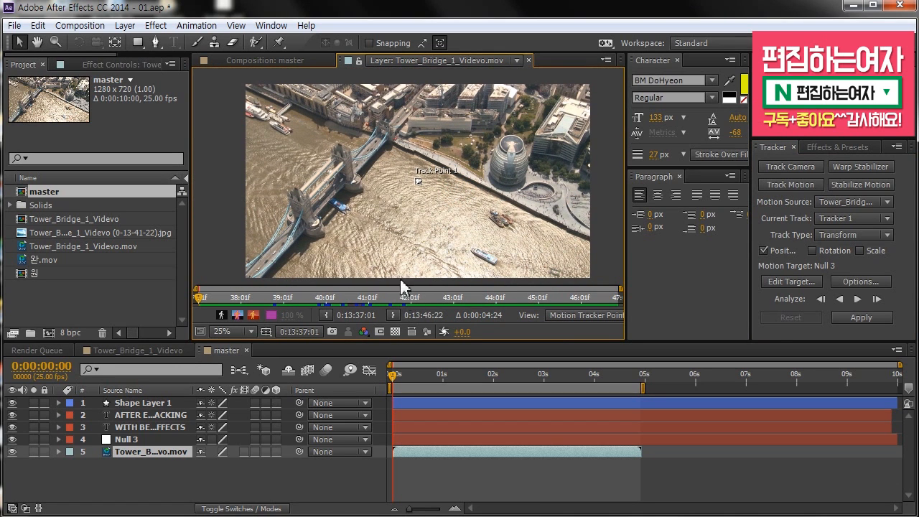
pyautogui.scroll(4, 395, 140)
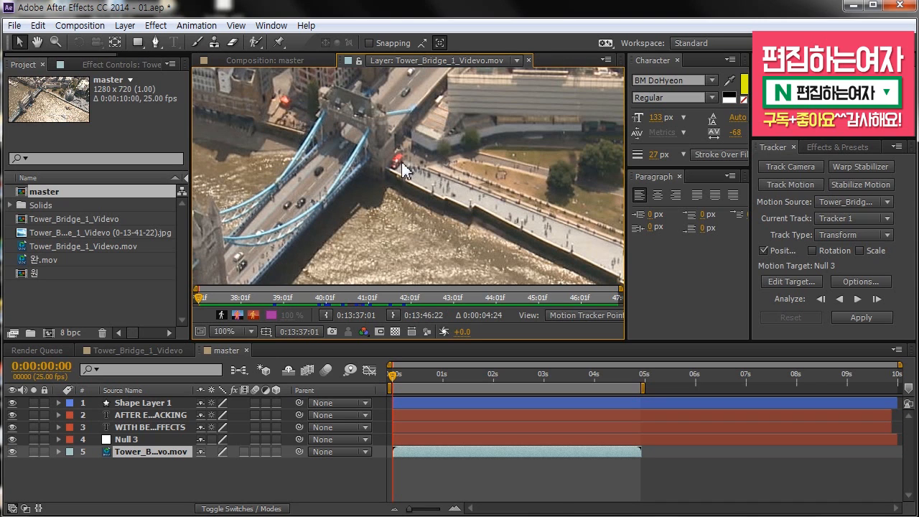
pyautogui.scroll(-2, 400, 163)
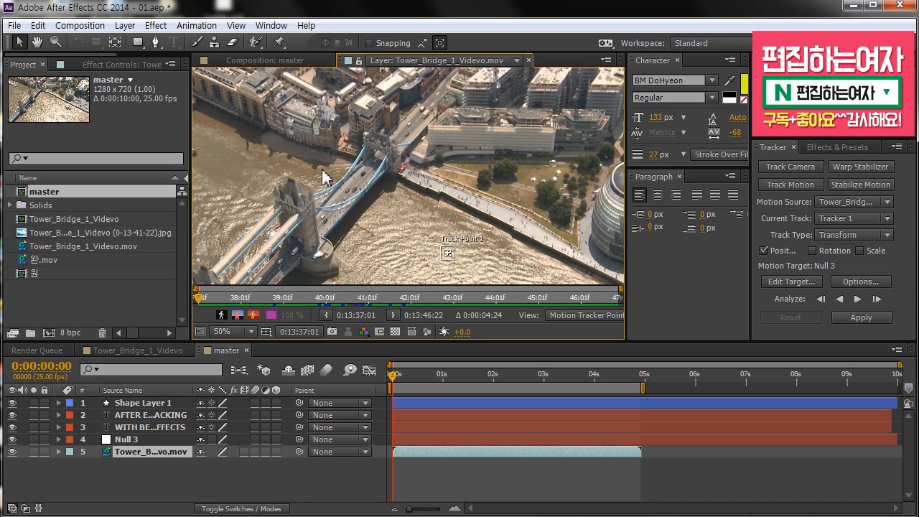
# Review the Tower_Bridge_1_Videvo composition up to about 2 seconds and return to the master composition
pyautogui.click(138, 350)
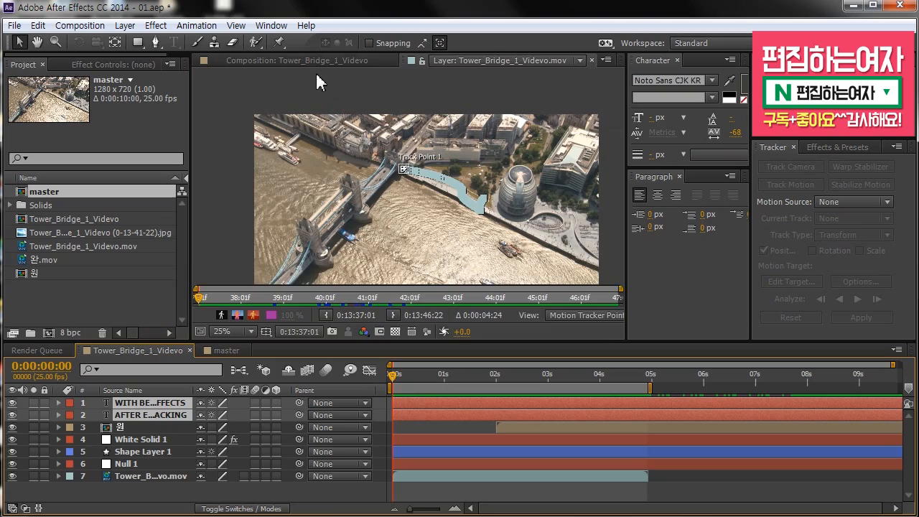
pyautogui.click(319, 61)
pyautogui.moveTo(395, 375); pyautogui.dragTo(498, 378)
pyautogui.click(226, 350)
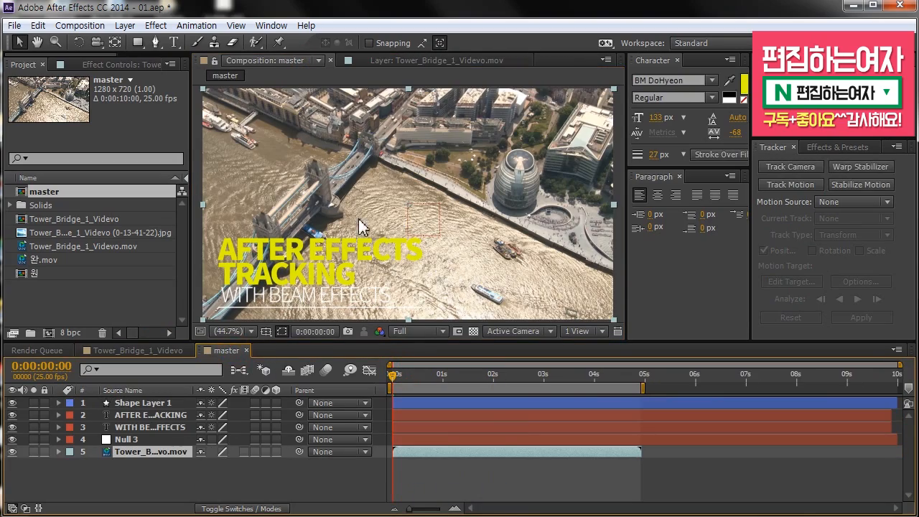
# Place Track Point 1 over the red vehicle at the far end of the bridge and enlarge its feature and search regions around it
pyautogui.click(408, 59)
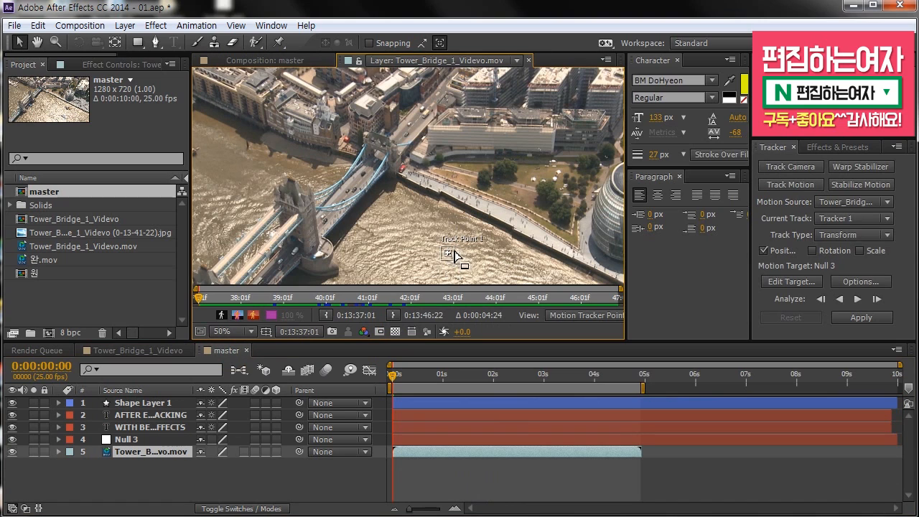
pyautogui.scroll(2, 448, 250)
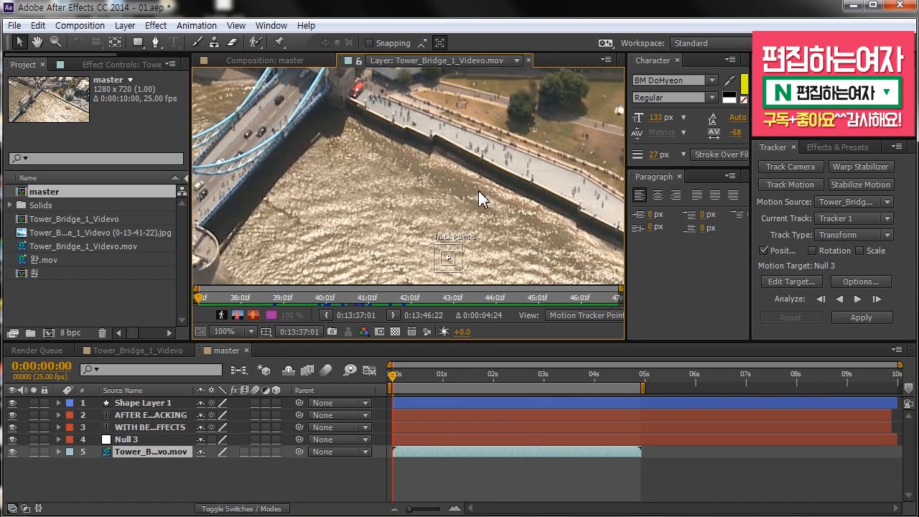
pyautogui.scroll(2, 462, 242)
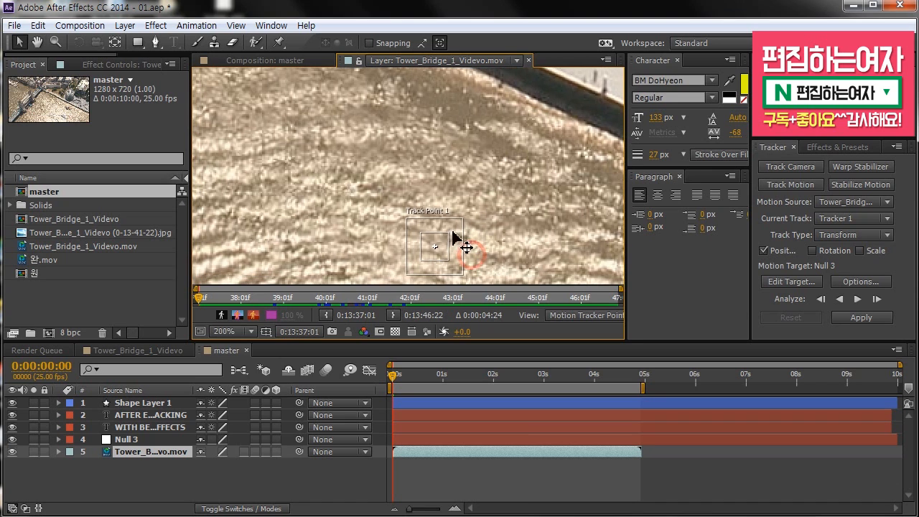
pyautogui.moveTo(455, 247); pyautogui.dragTo(416, 129)
pyautogui.moveTo(465, 158); pyautogui.dragTo(497, 232)
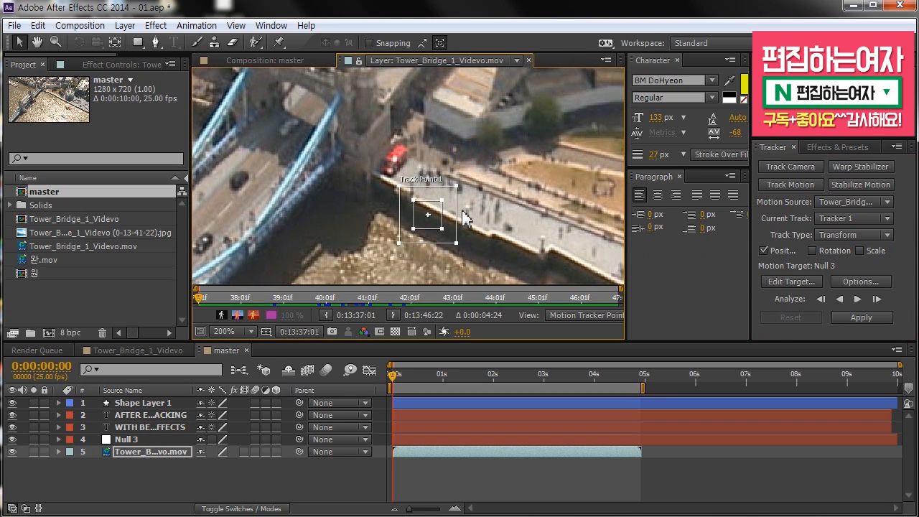
pyautogui.moveTo(453, 210); pyautogui.dragTo(420, 155)
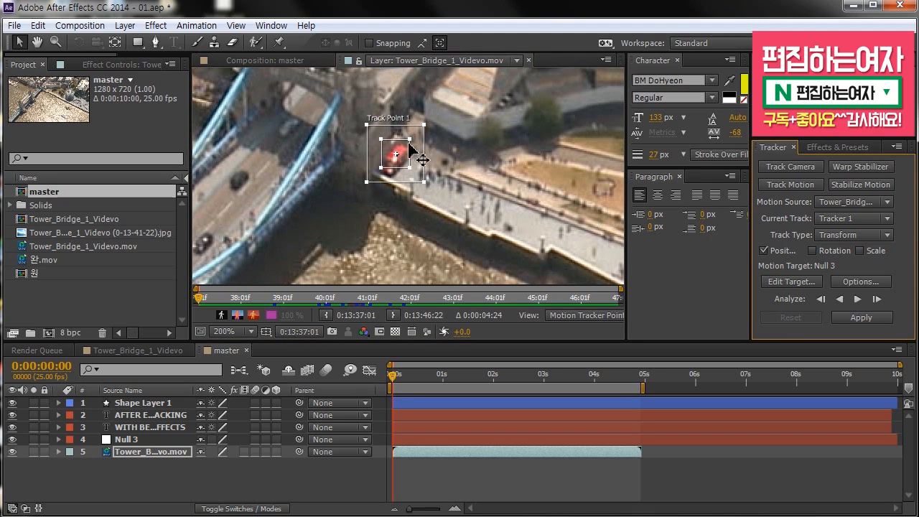
pyautogui.moveTo(410, 169); pyautogui.dragTo(433, 194)
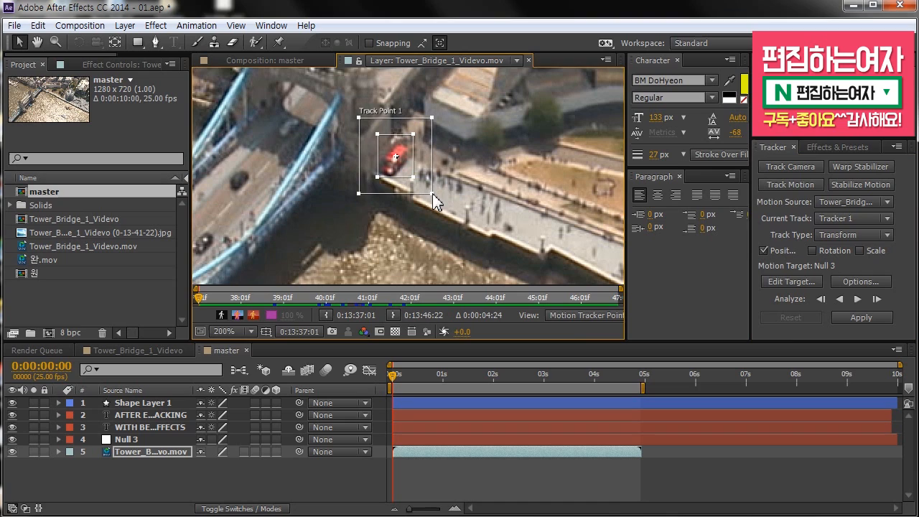
pyautogui.moveTo(420, 172); pyautogui.dragTo(402, 173)
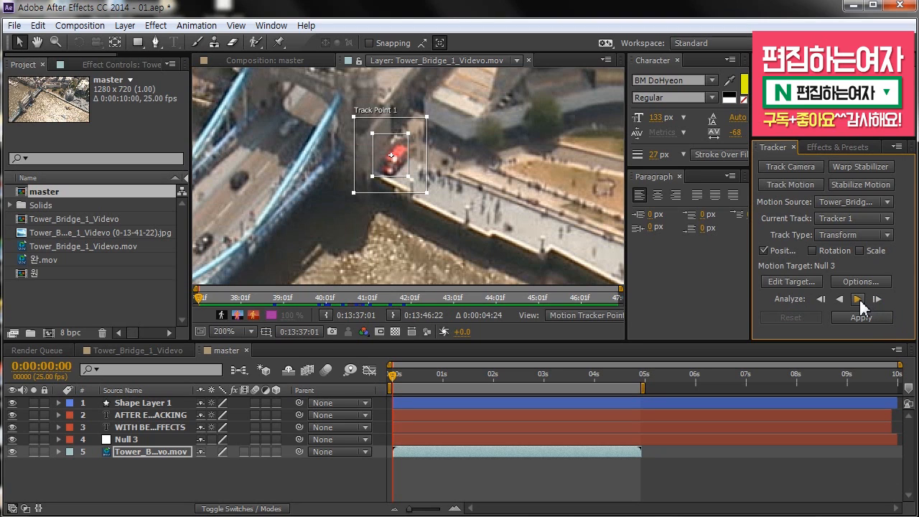
# Analyze the track point's motion forward through the bridge footage
pyautogui.press('h')
pyautogui.scroll(-6, 423, 204)
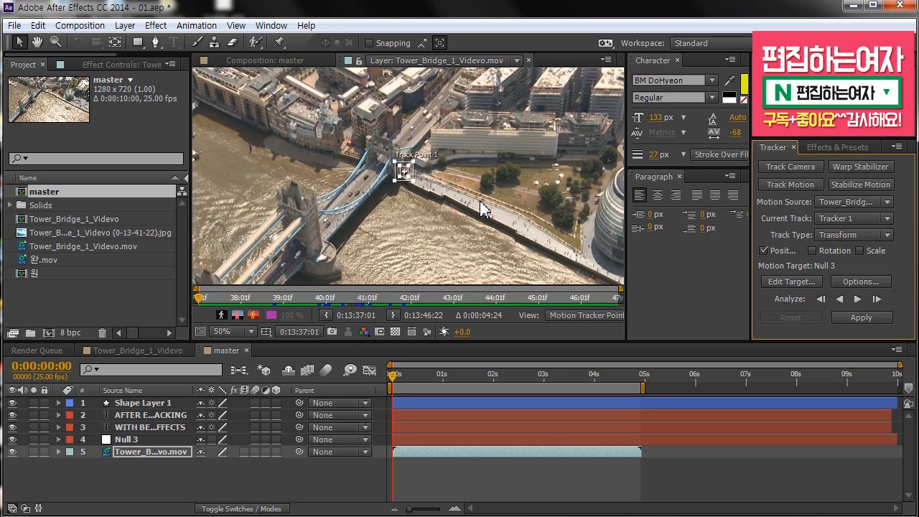
pyautogui.moveTo(479, 196); pyautogui.dragTo(450, 190)
pyautogui.scroll(1, 476, 188)
pyautogui.click(860, 300)
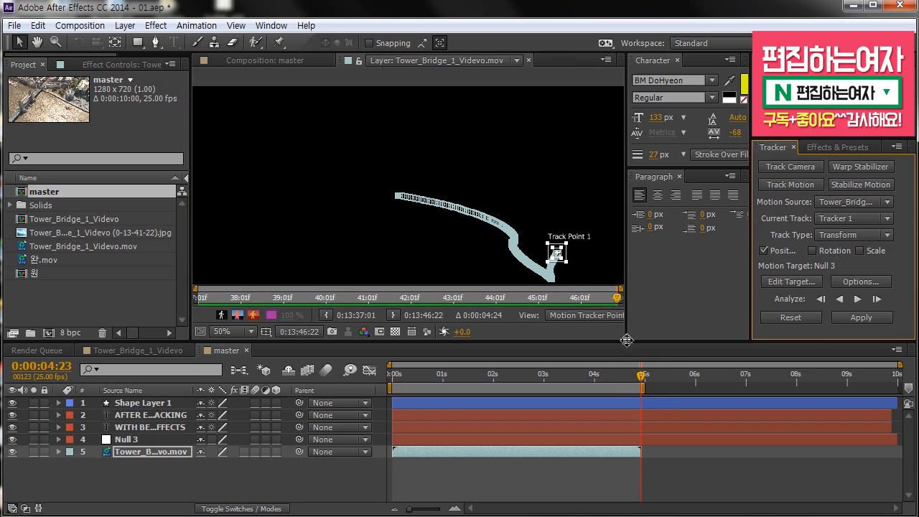
# Return to the first frame, check the tracked path, and apply the tracking data to Null 3 in the X and Y dimensions
pyautogui.moveTo(641, 374); pyautogui.dragTo(374, 357)
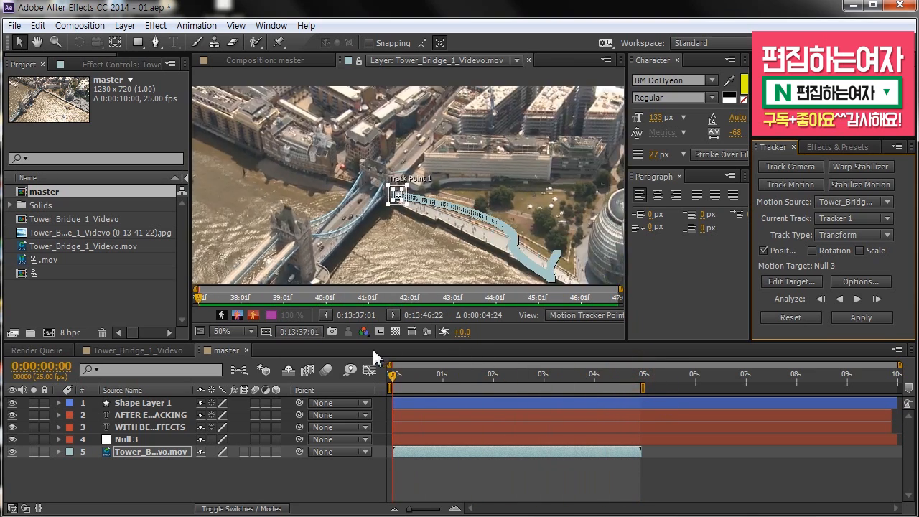
pyautogui.moveTo(567, 213); pyautogui.dragTo(554, 196)
pyautogui.scroll(1, 467, 201)
pyautogui.moveTo(507, 215); pyautogui.dragTo(425, 166)
pyautogui.moveTo(394, 376)
pyautogui.mouseDown()
pyautogui.moveTo(646, 399)
pyautogui.moveTo(393, 391)
pyautogui.mouseUp()
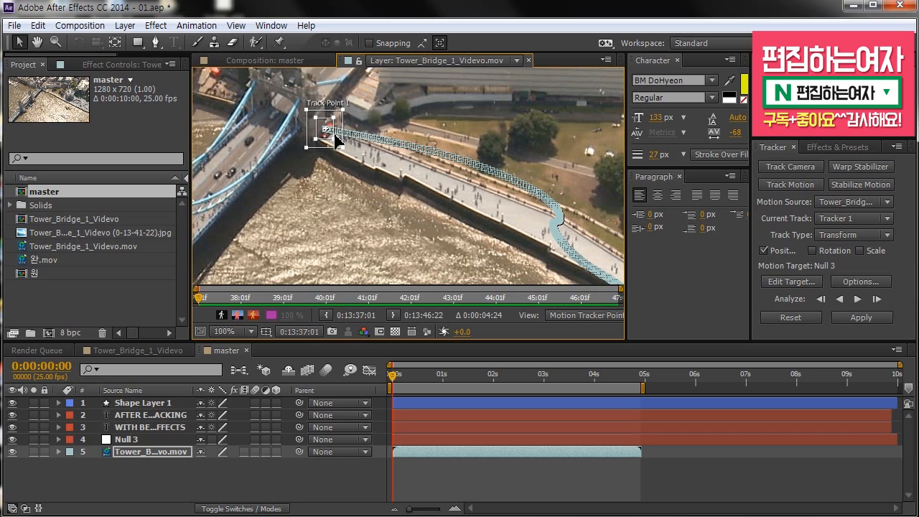
pyautogui.click(868, 316)
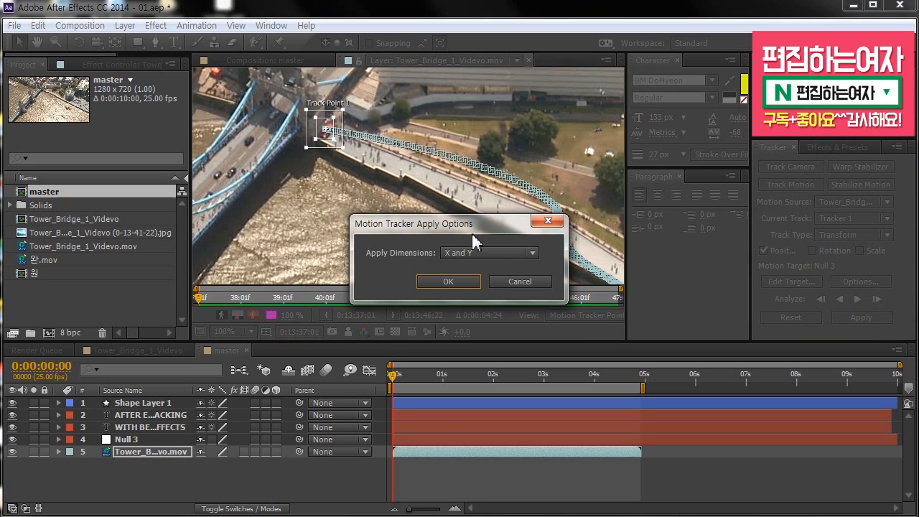
pyautogui.moveTo(471, 232); pyautogui.dragTo(477, 193)
pyautogui.click(506, 214)
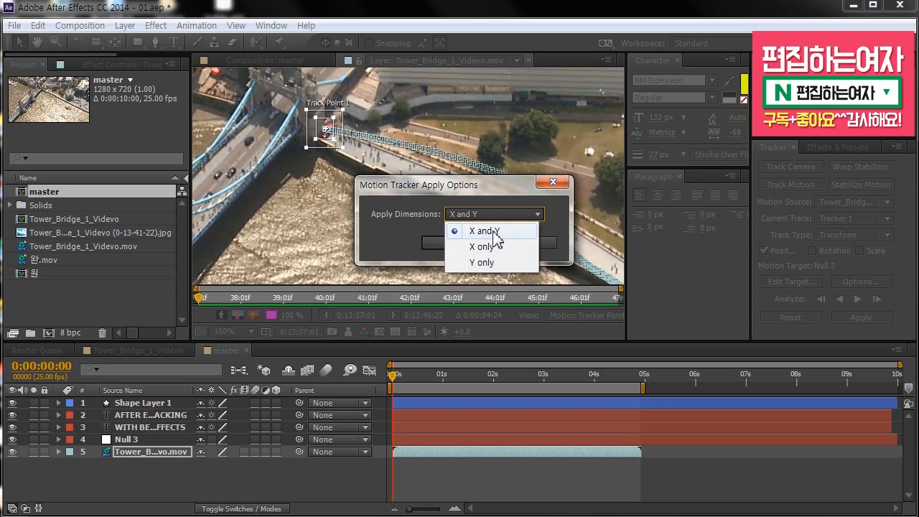
pyautogui.click(493, 231)
pyautogui.click(466, 214)
pyautogui.click(482, 233)
pyautogui.click(453, 243)
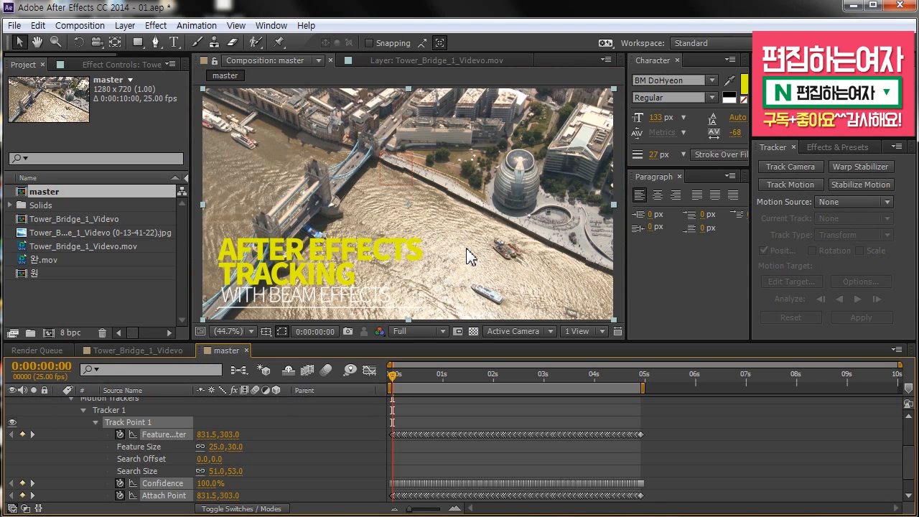
# Review the tracker keyframes on the bridge footage layer and collapse its properties
pyautogui.scroll(5, 205, 417)
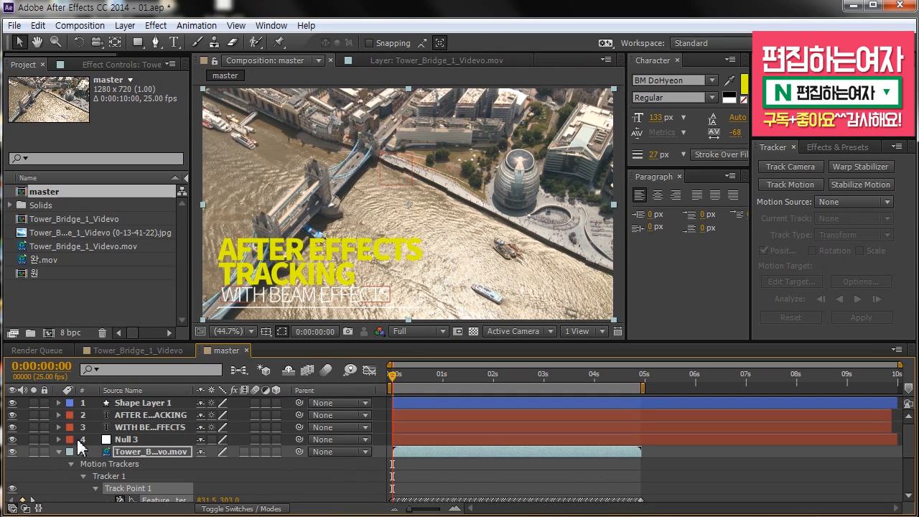
pyautogui.scroll(-3, 258, 415)
pyautogui.scroll(-3, 144, 430)
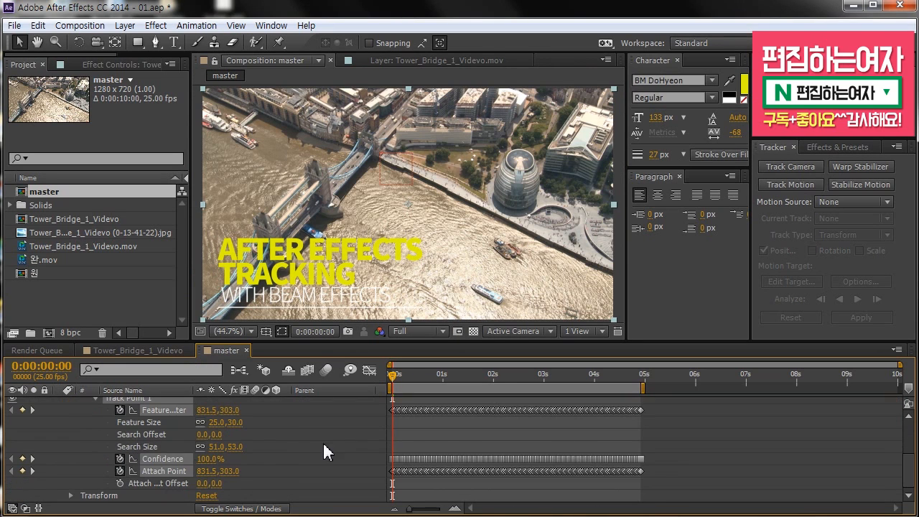
pyautogui.scroll(5, 99, 446)
pyautogui.click(59, 451)
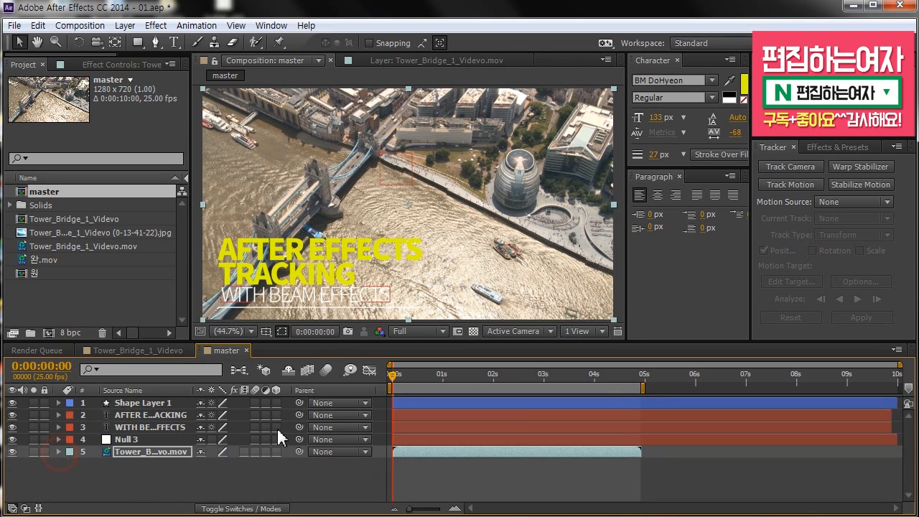
# Inspect the motion path of Null 3 and preview its tracked movement from the start of the composition
pyautogui.click(418, 478)
pyautogui.click(139, 434)
pyautogui.scroll(1, 390, 160)
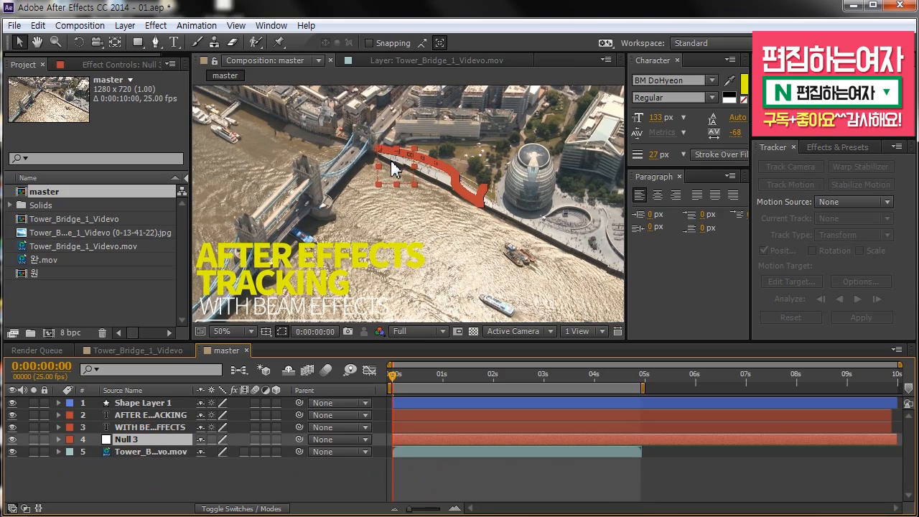
pyautogui.click(410, 472)
pyautogui.moveTo(393, 374)
pyautogui.mouseDown()
pyautogui.moveTo(632, 380)
pyautogui.moveTo(392, 374)
pyautogui.mouseUp()
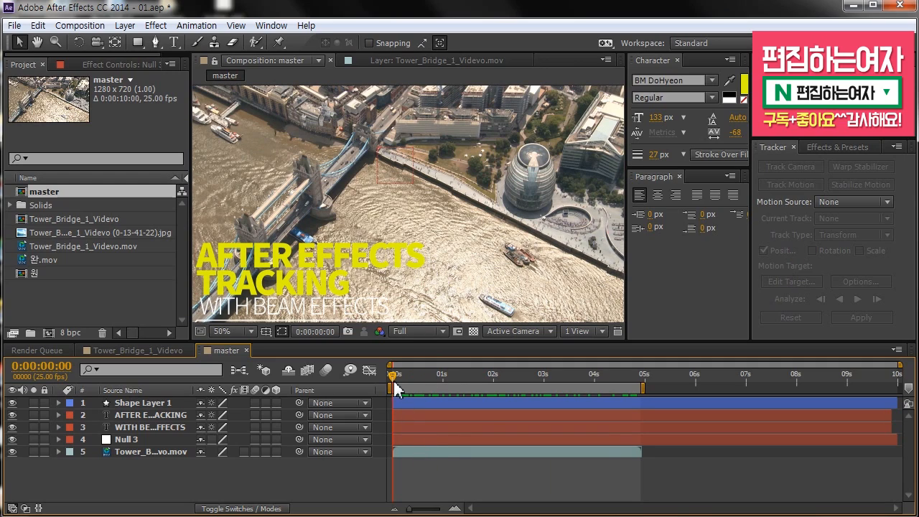
pyautogui.moveTo(395, 386)
pyautogui.mouseDown()
pyautogui.moveTo(612, 386)
pyautogui.moveTo(409, 385)
pyautogui.mouseUp()
pyautogui.click(463, 460)
# Create a white 1280 x 720 solid named beam in the master composition
pyautogui.click(128, 27)
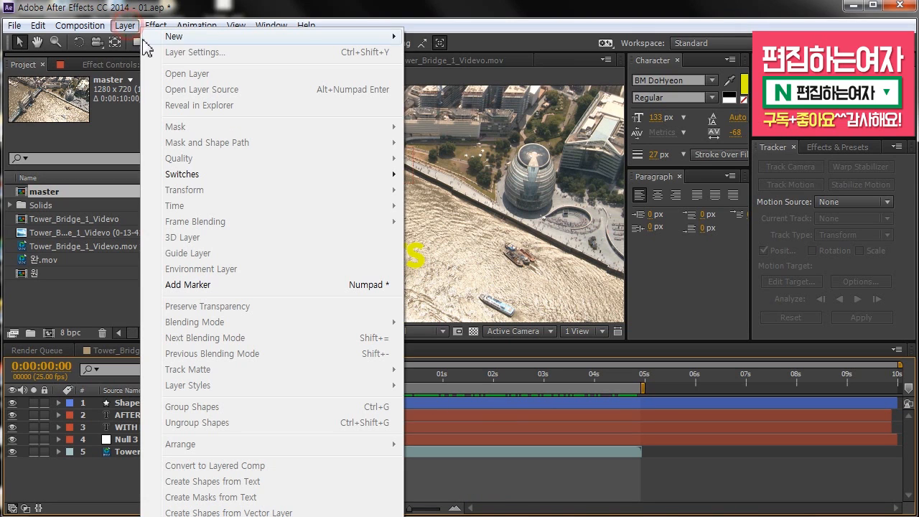
pyautogui.moveTo(176, 36)
pyautogui.click(473, 53)
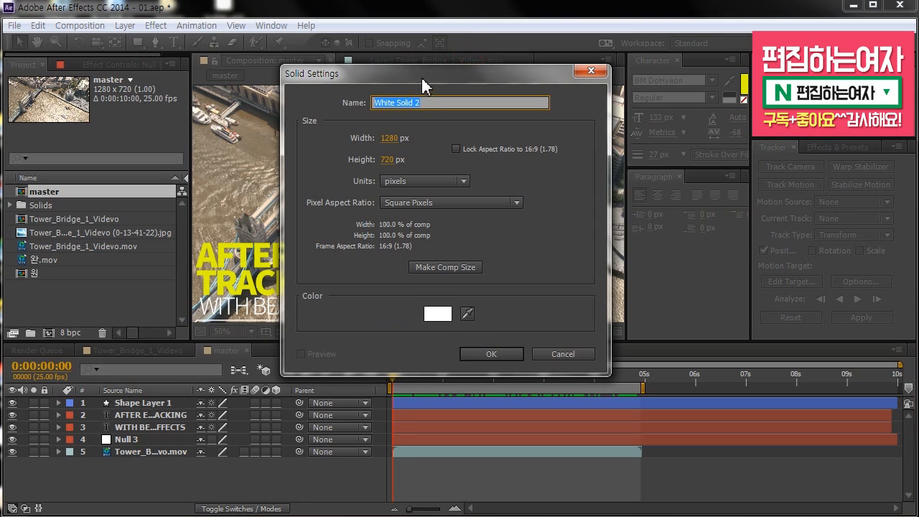
pyautogui.moveTo(421, 76); pyautogui.dragTo(419, 89)
pyautogui.write('beam')
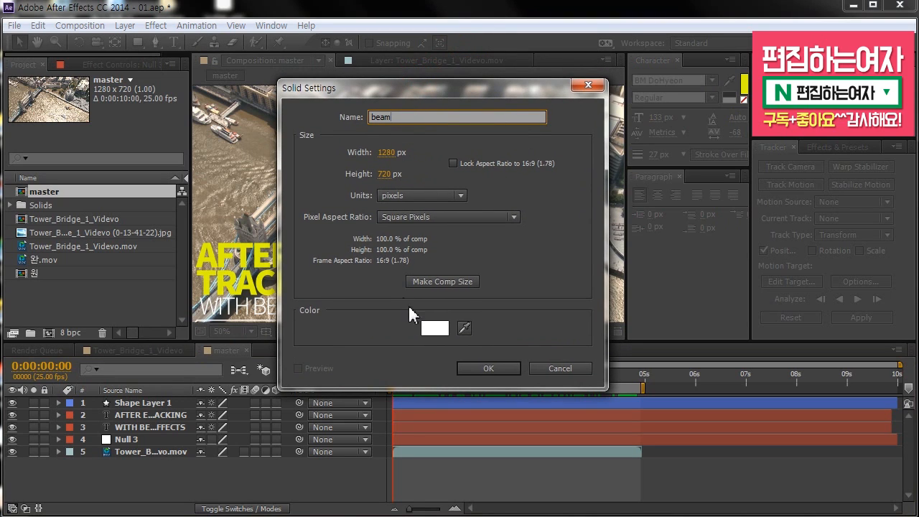
pyautogui.click(487, 369)
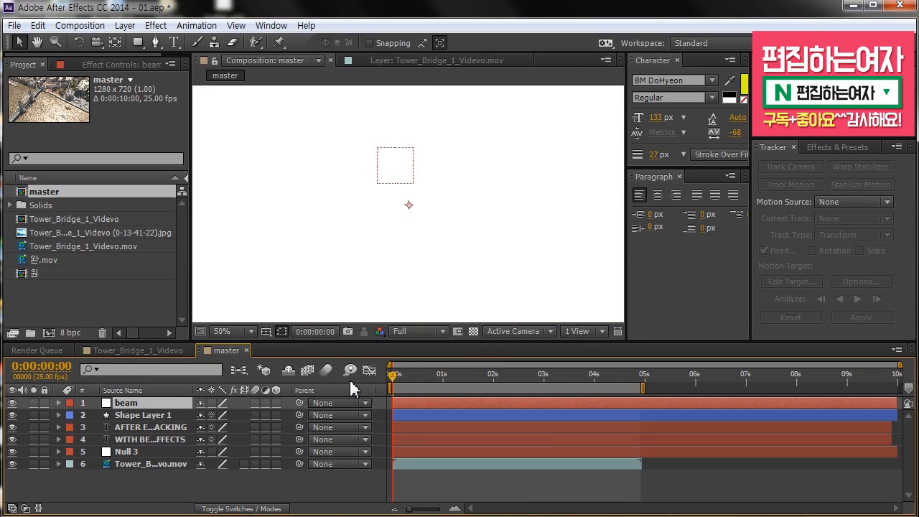
# Find the Beam effect and apply it to the beam solid
pyautogui.click(247, 331)
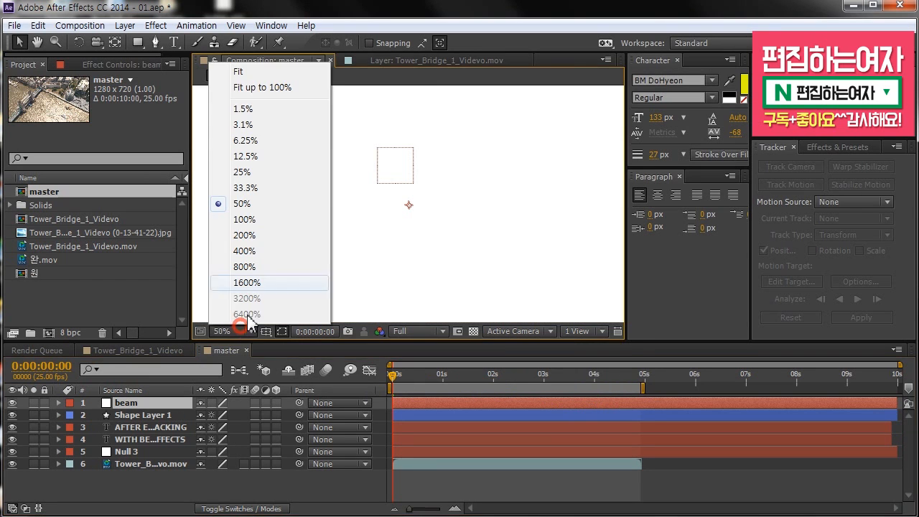
pyautogui.click(242, 70)
pyautogui.click(834, 147)
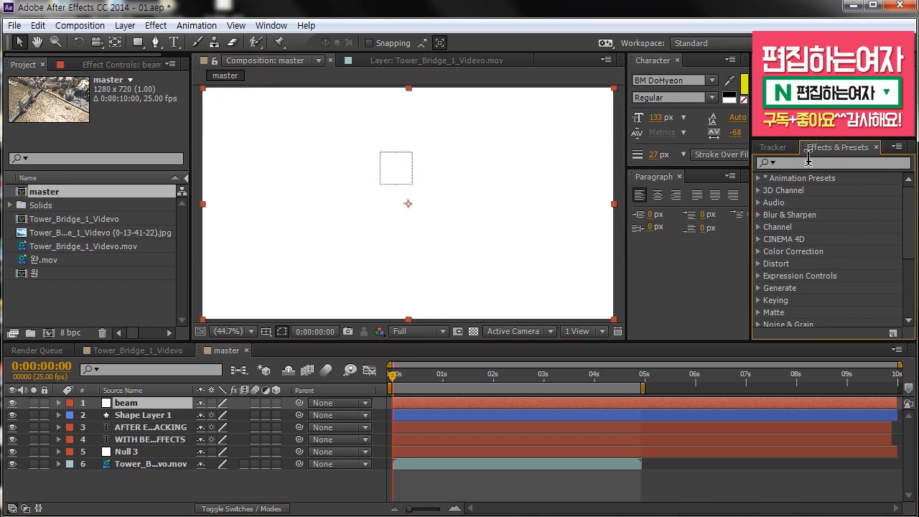
pyautogui.click(808, 163)
pyautogui.write('beam')
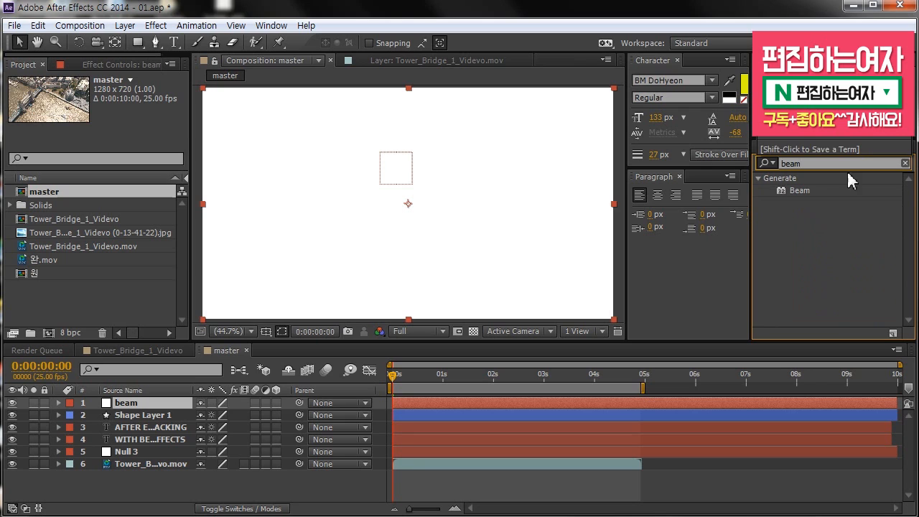
pyautogui.click(789, 267)
pyautogui.moveTo(804, 192); pyautogui.dragTo(528, 245)
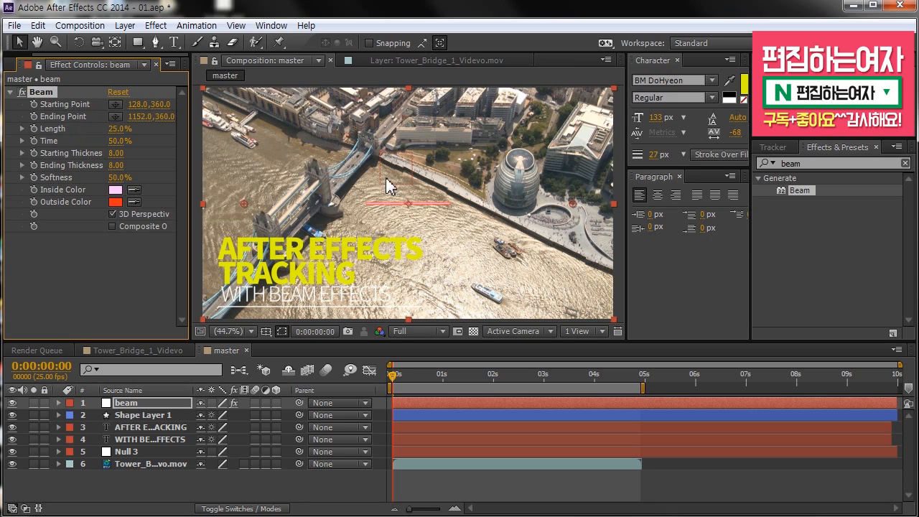
# Set the Beam effect's Length to 100%
pyautogui.scroll(1, 382, 154)
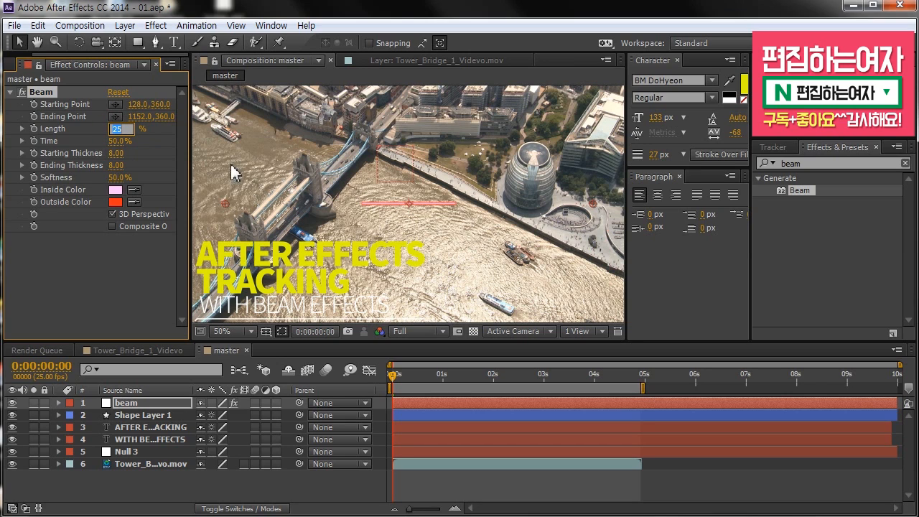
pyautogui.click(85, 262)
pyautogui.click(117, 128)
pyautogui.write('100')
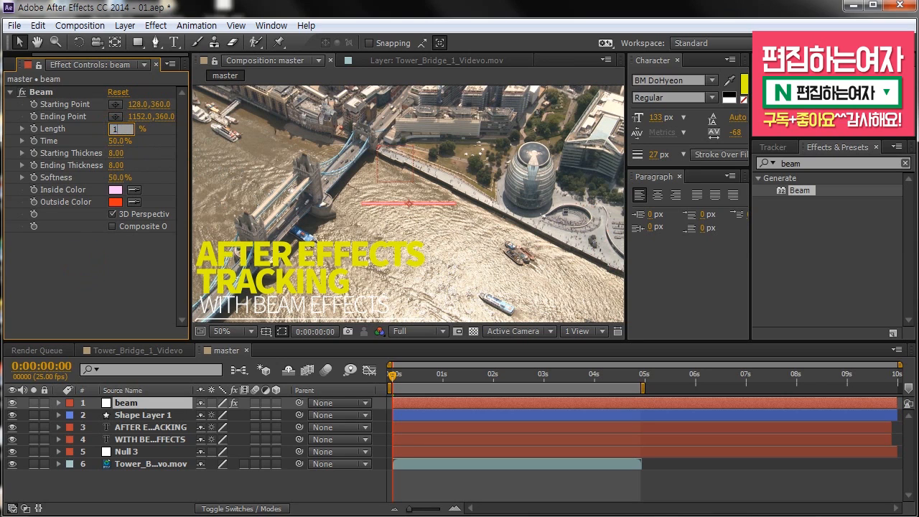
pyautogui.press('Return')
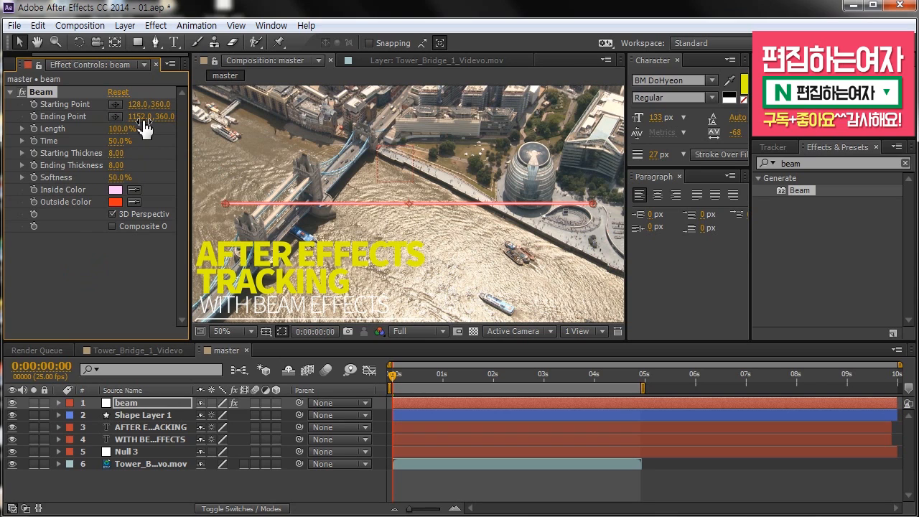
# Move the beam's starting point to the end of the white line under the title, at about 685, 680.5
pyautogui.click(224, 208)
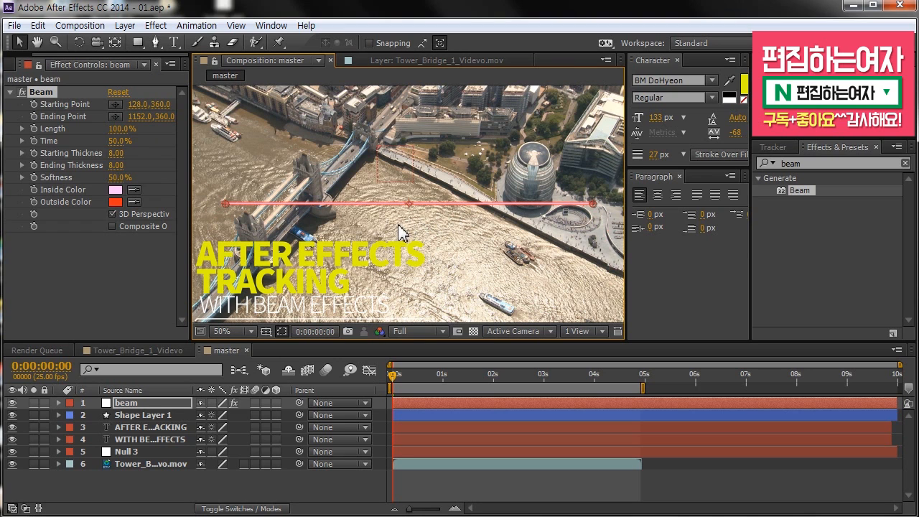
pyautogui.press('h')
pyautogui.moveTo(384, 238); pyautogui.dragTo(388, 181)
pyautogui.press('v')
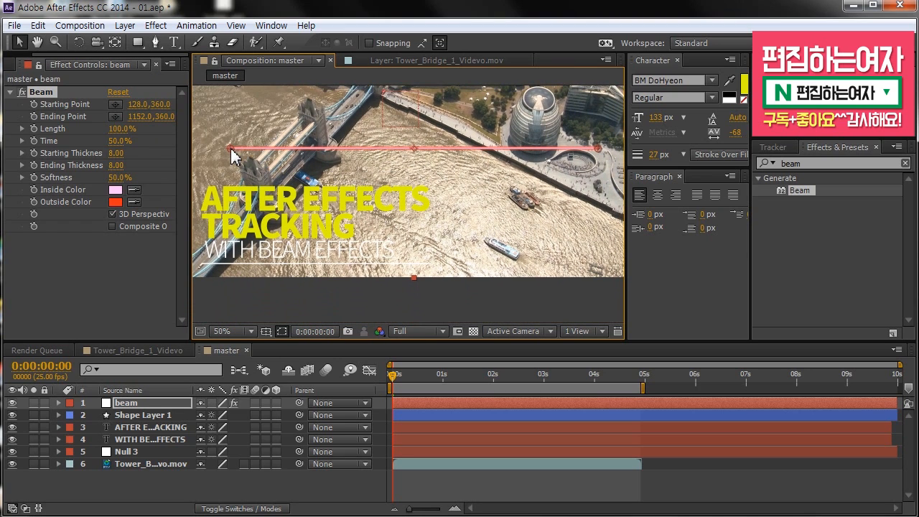
pyautogui.moveTo(231, 150); pyautogui.dragTo(388, 201)
pyautogui.scroll(2, 431, 252)
pyautogui.press('space')
pyautogui.moveTo(343, 152); pyautogui.dragTo(387, 247)
pyautogui.scroll(-3, 409, 238)
pyautogui.press('space')
pyautogui.moveTo(418, 156); pyautogui.dragTo(444, 202)
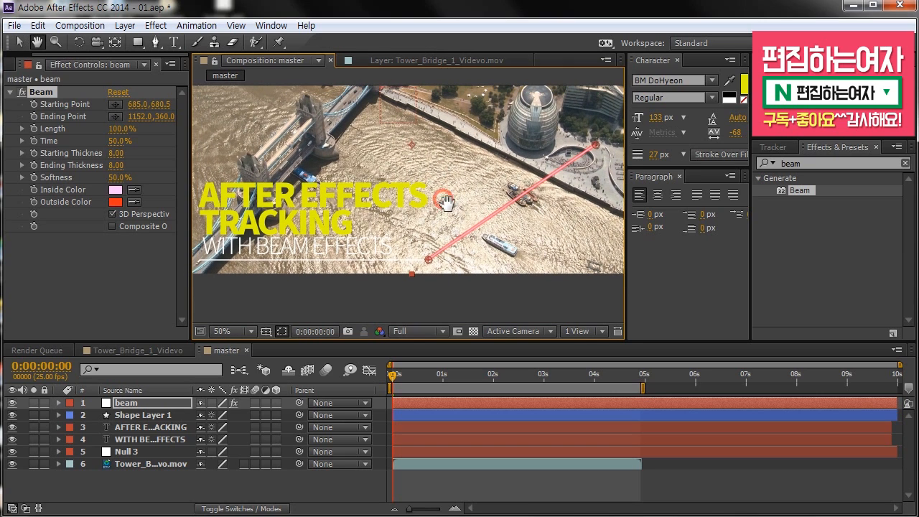
# Set the beam's Starting Thickness to 3.5
pyautogui.moveTo(116, 143)
pyautogui.mouseDown()
pyautogui.moveTo(92, 142)
pyautogui.moveTo(139, 139)
pyautogui.moveTo(115, 142)
pyautogui.mouseUp()
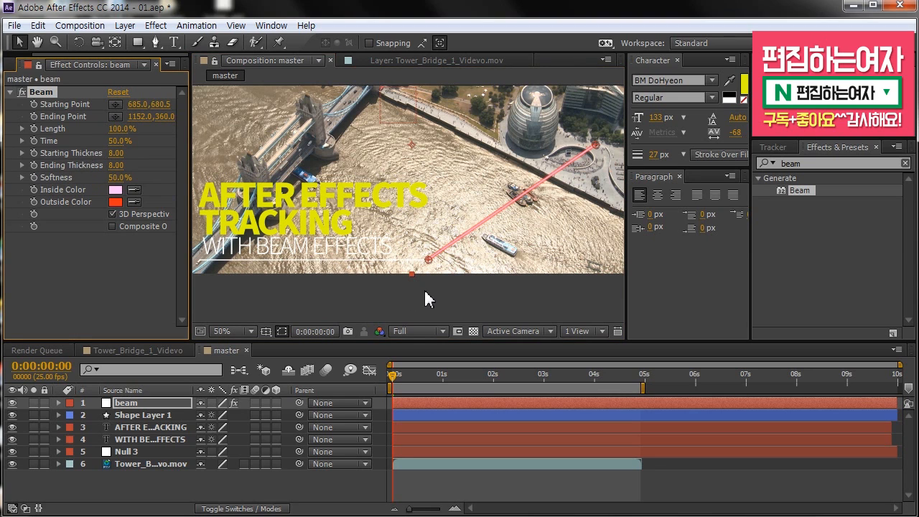
pyautogui.scroll(3, 427, 286)
pyautogui.click(116, 153)
pyautogui.write('3.5')
pyautogui.press('Return')
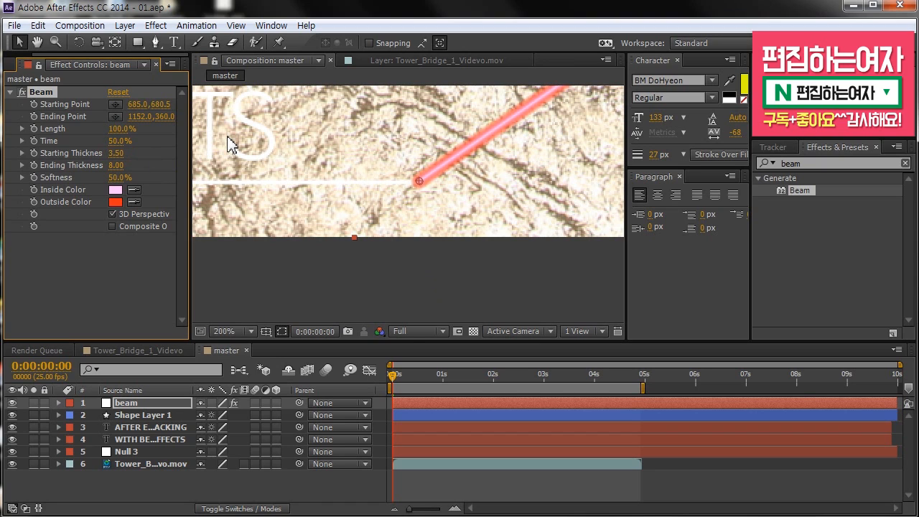
# Set the beam's Ending Thickness to 3.5 and fit the whole composition in the viewer
pyautogui.click(116, 165)
pyautogui.write('3.5')
pyautogui.press('Return')
pyautogui.press('space')
pyautogui.moveTo(443, 161); pyautogui.dragTo(422, 234)
pyautogui.moveTo(450, 181); pyautogui.dragTo(346, 210)
pyautogui.moveTo(435, 189); pyautogui.dragTo(404, 230)
pyautogui.moveTo(340, 241); pyautogui.dragTo(520, 130)
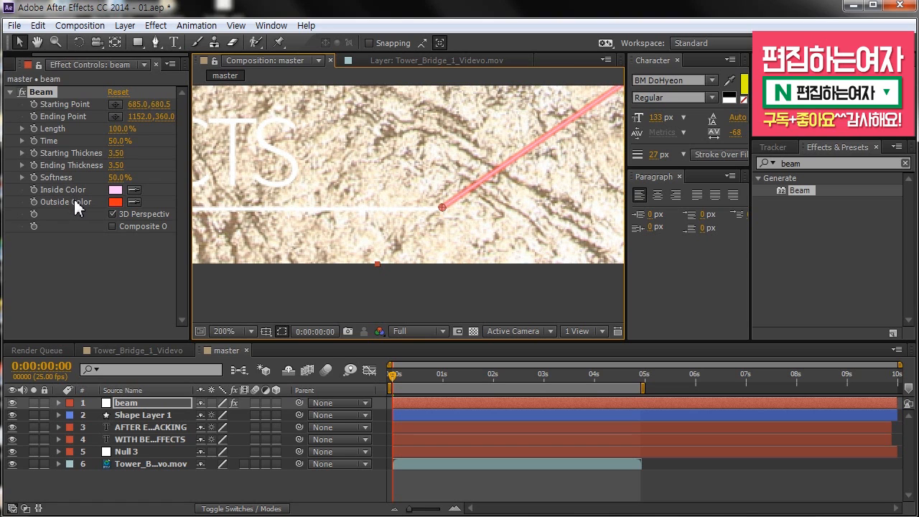
pyautogui.scroll(-4, 395, 170)
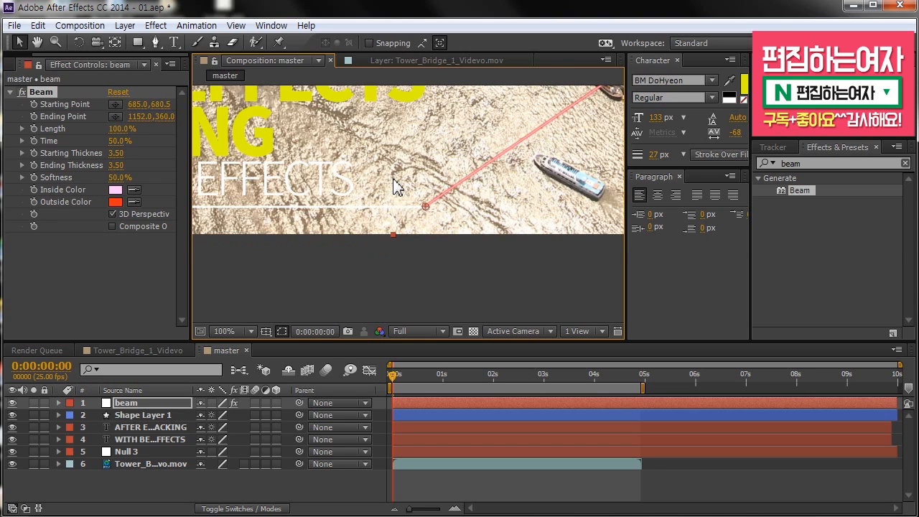
pyautogui.click(237, 330)
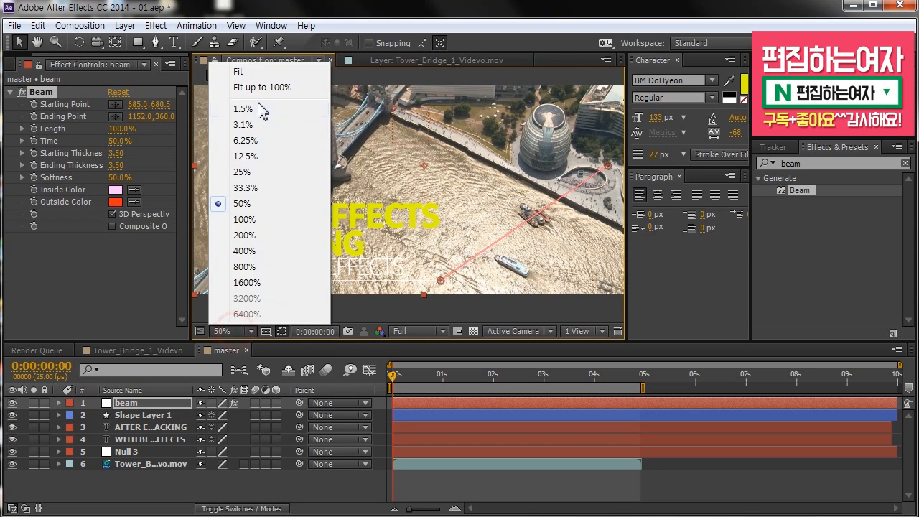
pyautogui.click(217, 69)
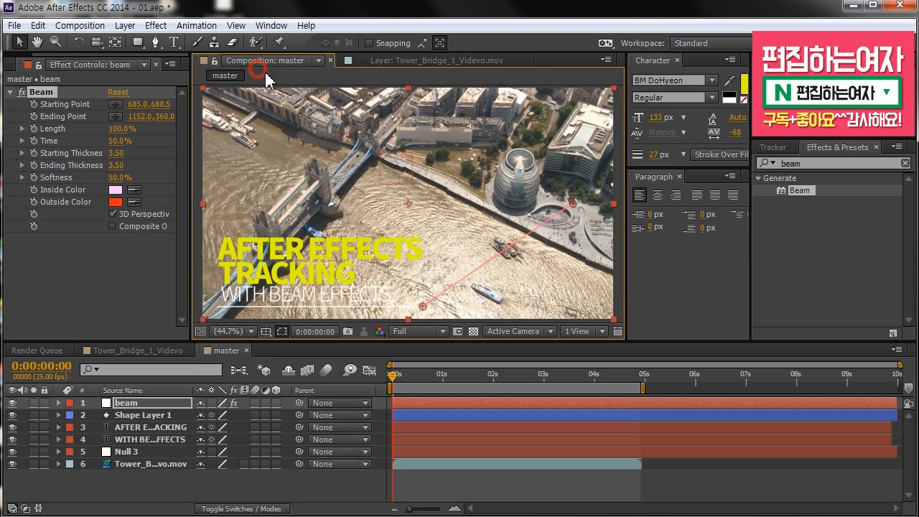
pyautogui.click(500, 490)
# Find the Fill effect and apply it to the beam layer
pyautogui.click(806, 164)
pyautogui.doubleClick(805, 163)
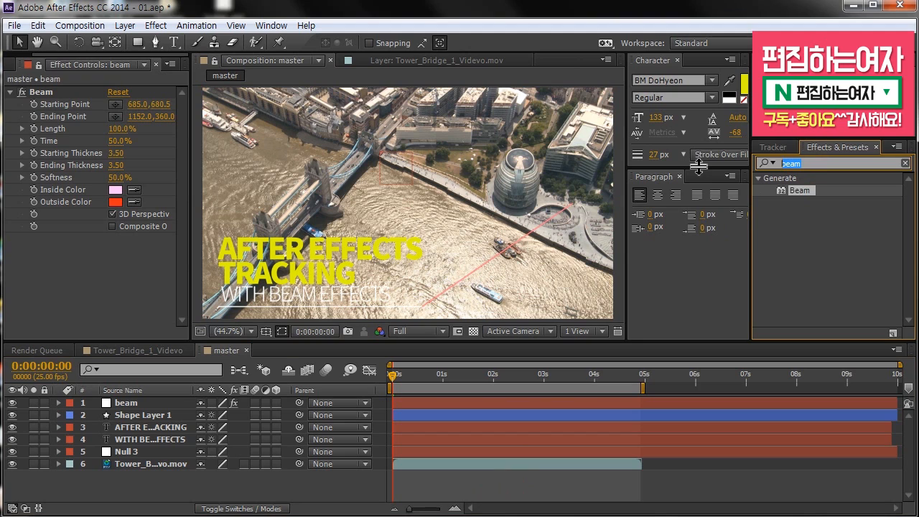
pyautogui.write('fill')
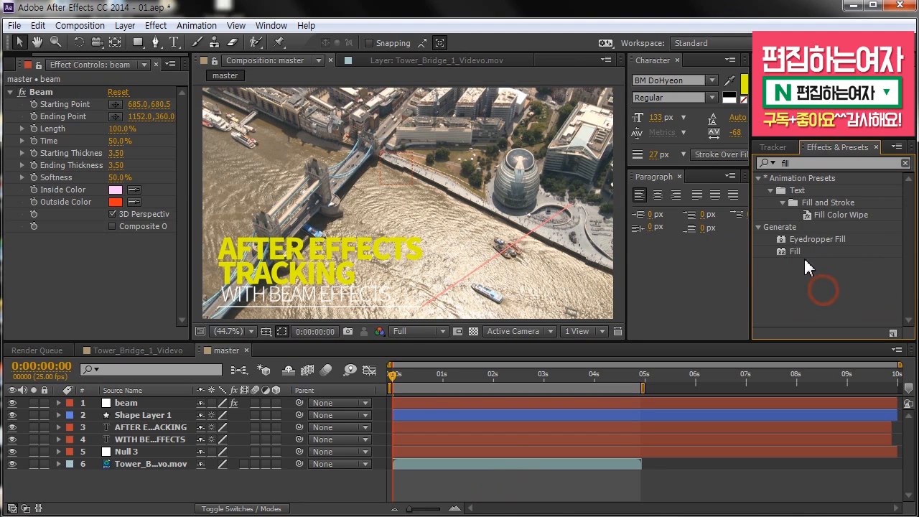
pyautogui.moveTo(796, 252); pyautogui.dragTo(463, 281)
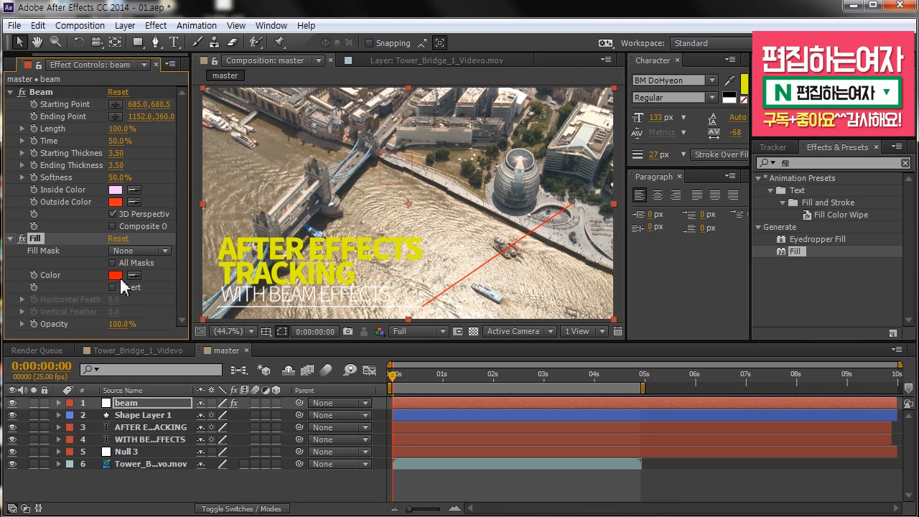
# Set the Fill effect's color on the beam layer to white
pyautogui.click(116, 275)
pyautogui.moveTo(416, 281); pyautogui.dragTo(134, 121)
pyautogui.click(582, 202)
pyautogui.click(742, 485)
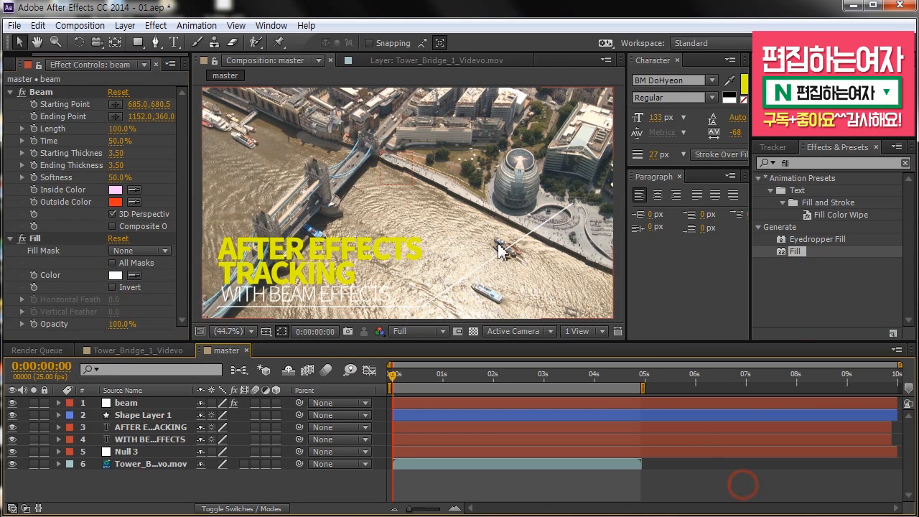
pyautogui.click(66, 117)
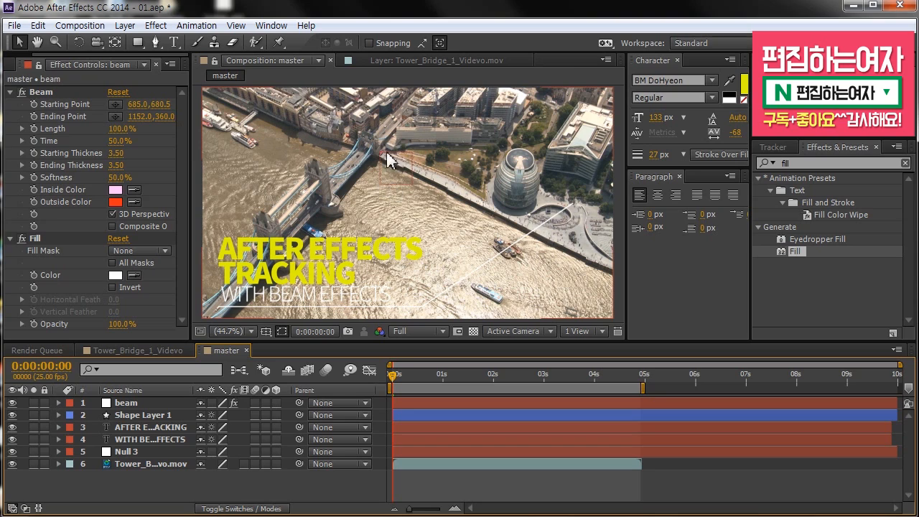
pyautogui.moveTo(468, 374); pyautogui.dragTo(367, 370)
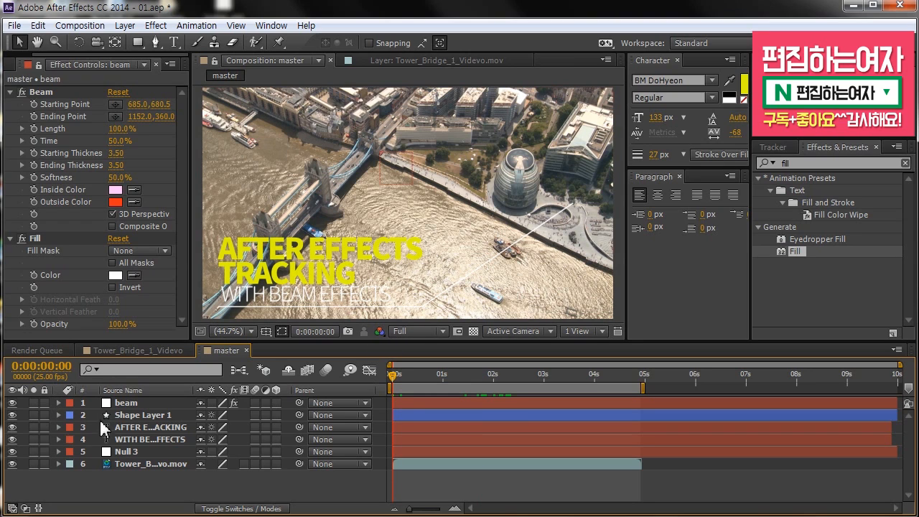
pyautogui.click(142, 404)
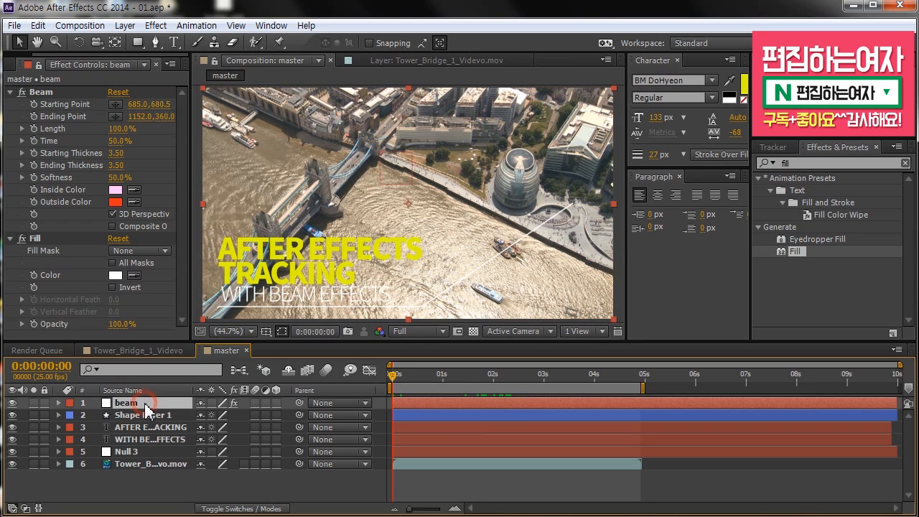
pyautogui.click(139, 452)
pyautogui.click(153, 483)
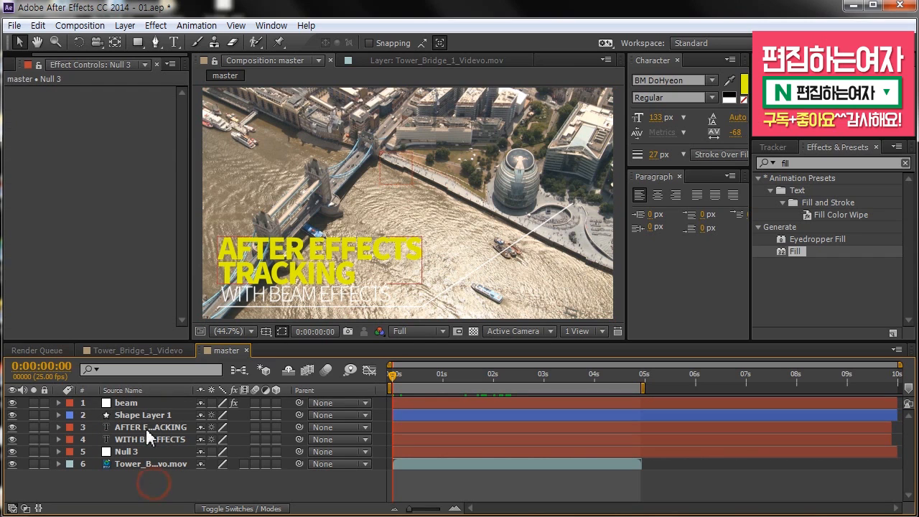
pyautogui.click(141, 404)
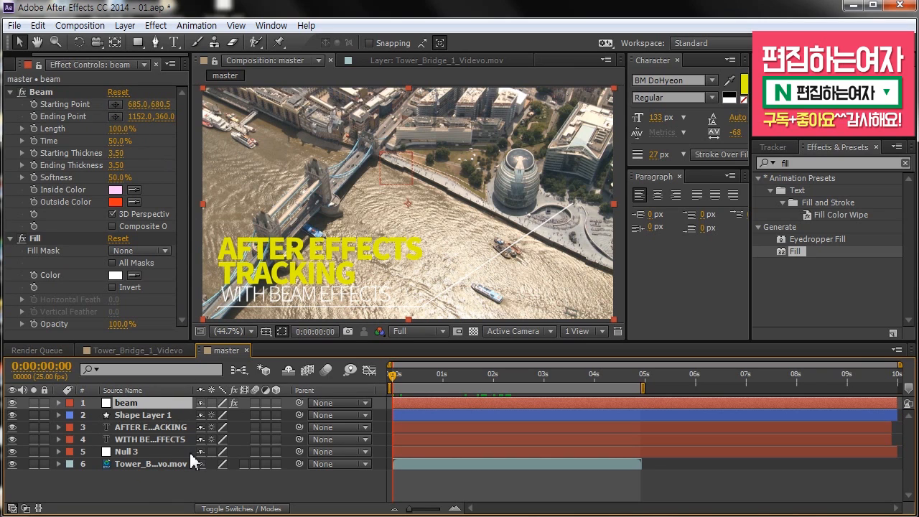
# Reveal the Position keyframes of the Null 3 layer in the timeline
pyautogui.click(154, 452)
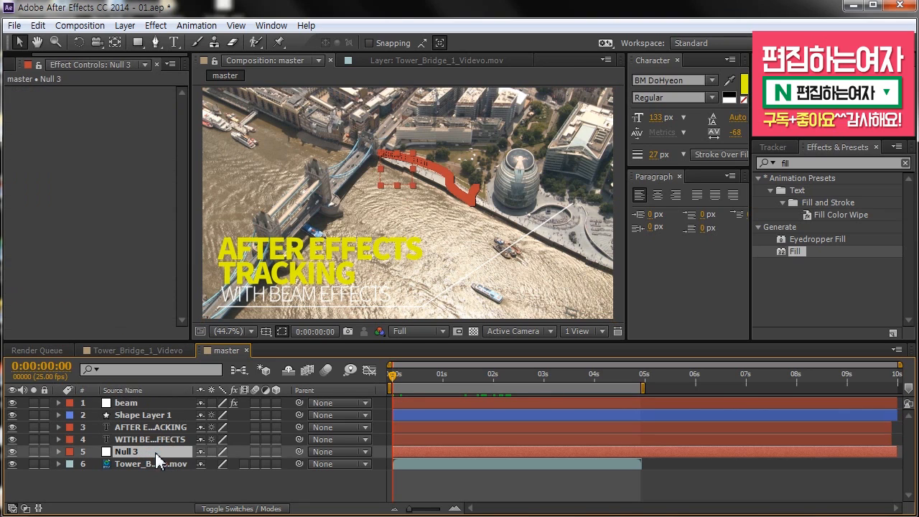
pyautogui.press('p')
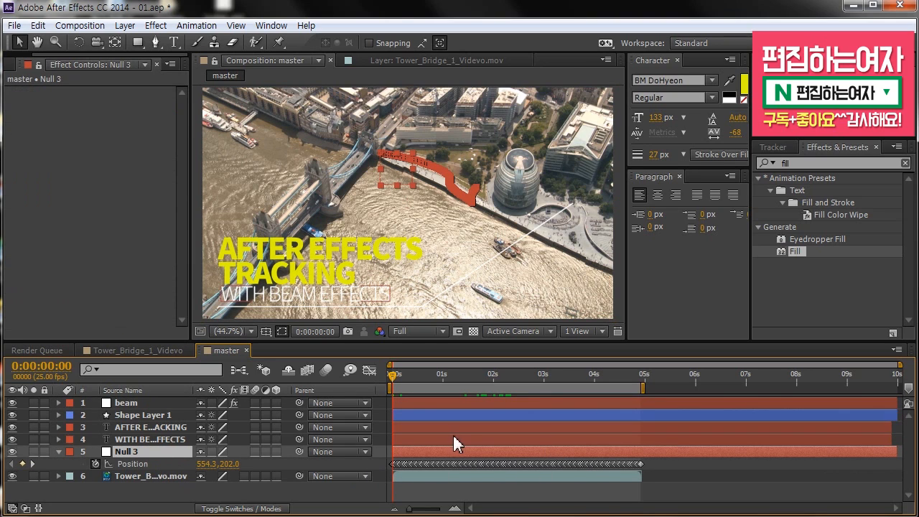
pyautogui.click(171, 477)
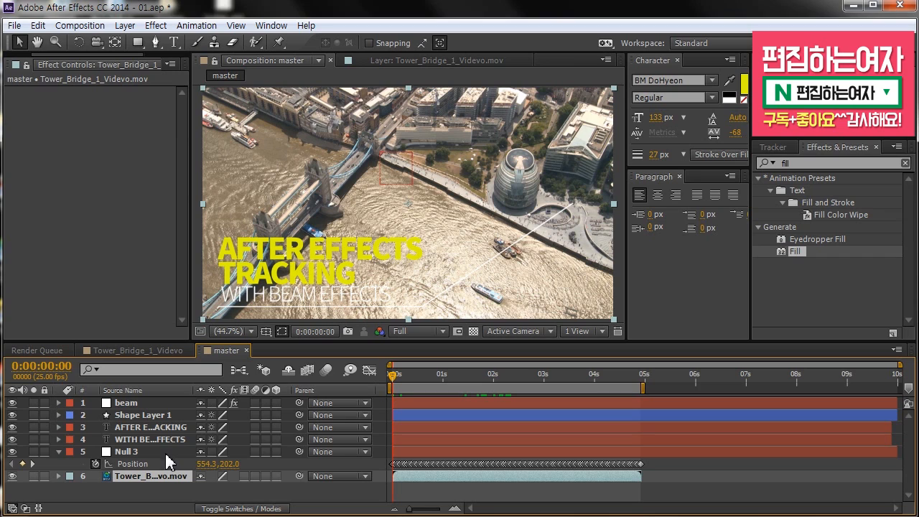
pyautogui.click(166, 454)
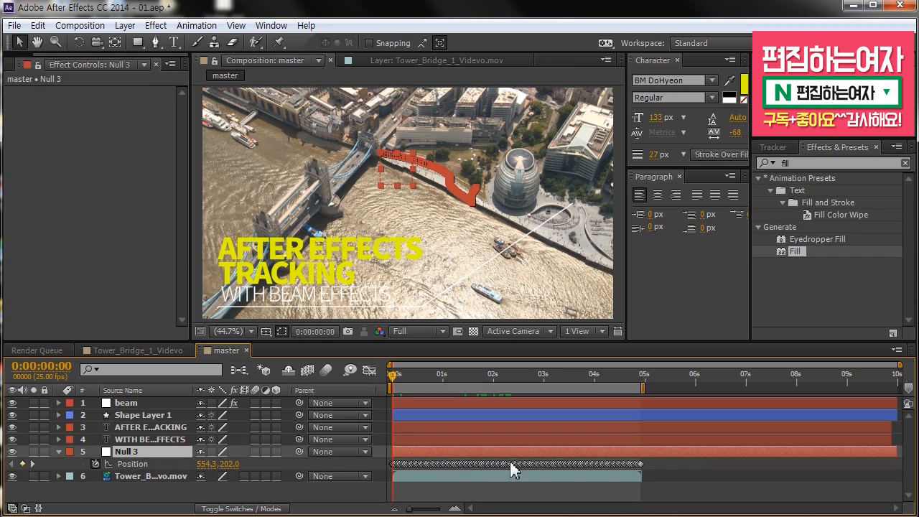
# Maximize the timeline and expand the Beam effect's properties on the beam layer, keeping Null 3's Position visible
pyautogui.click(148, 403)
pyautogui.press('e')
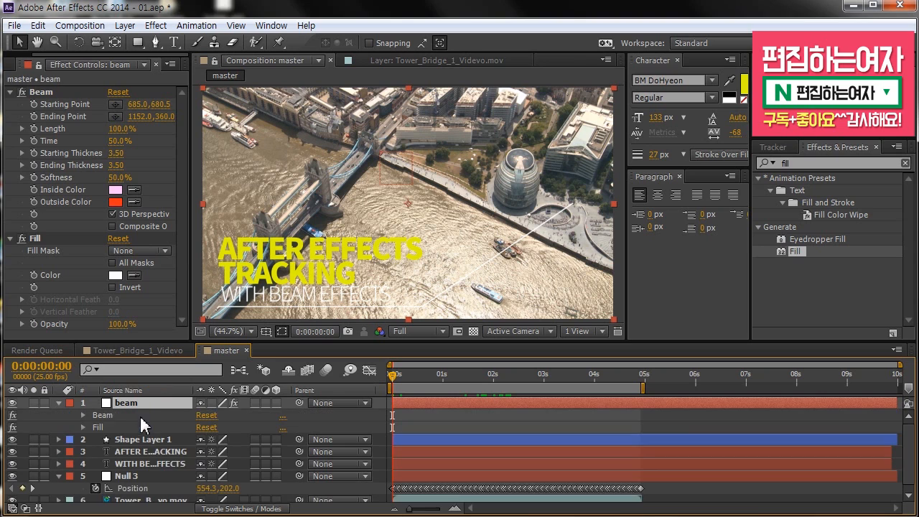
pyautogui.click(81, 415)
pyautogui.moveTo(282, 342); pyautogui.dragTo(280, 306)
pyautogui.press('`')
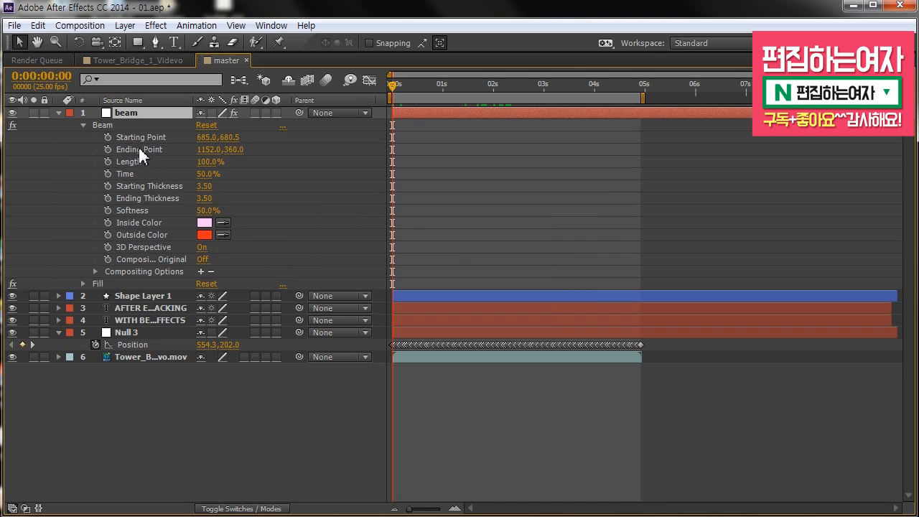
pyautogui.press('e')
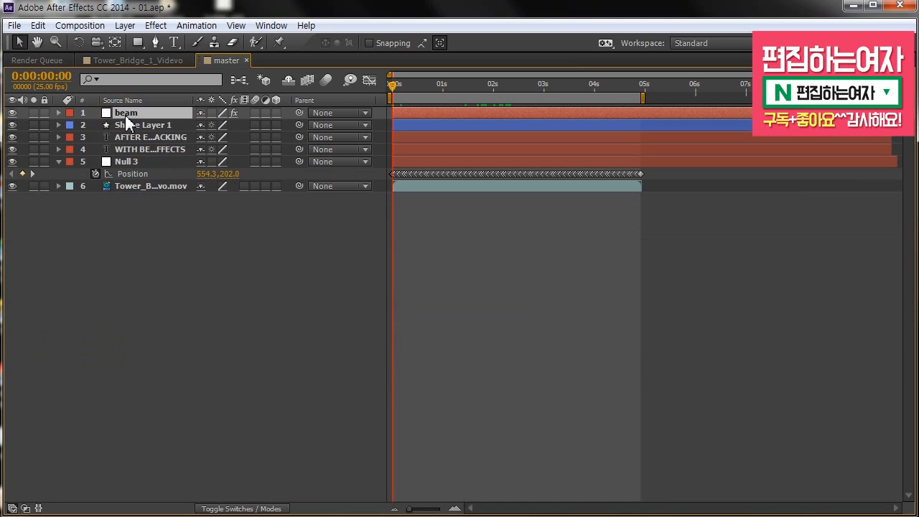
pyautogui.press('e')
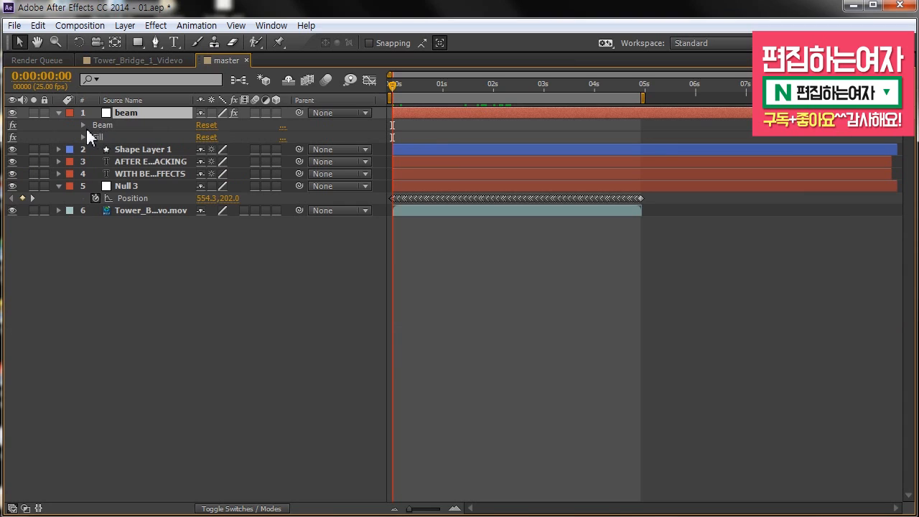
pyautogui.click(83, 125)
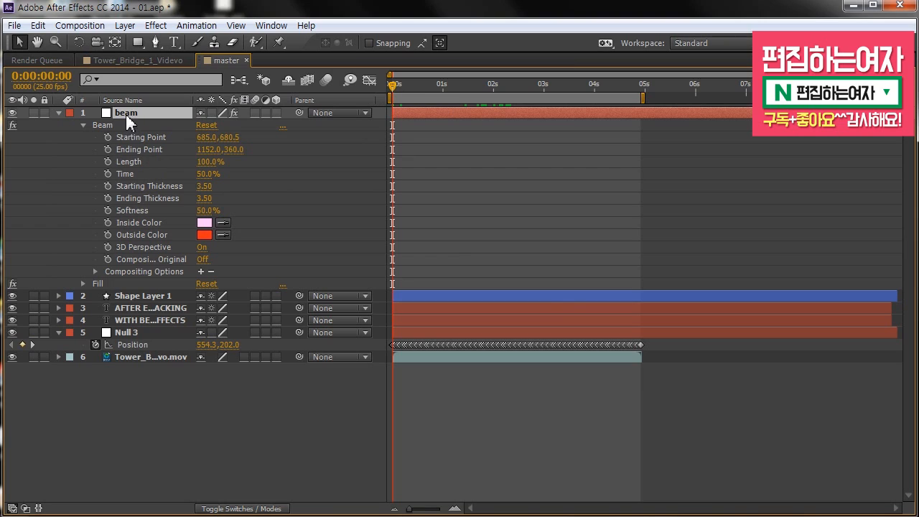
# Add an expression to the beam's Ending Point that links it to Null 3's Position
pyautogui.keyDown('alt'); pyautogui.click(108, 150); pyautogui.keyUp('alt')
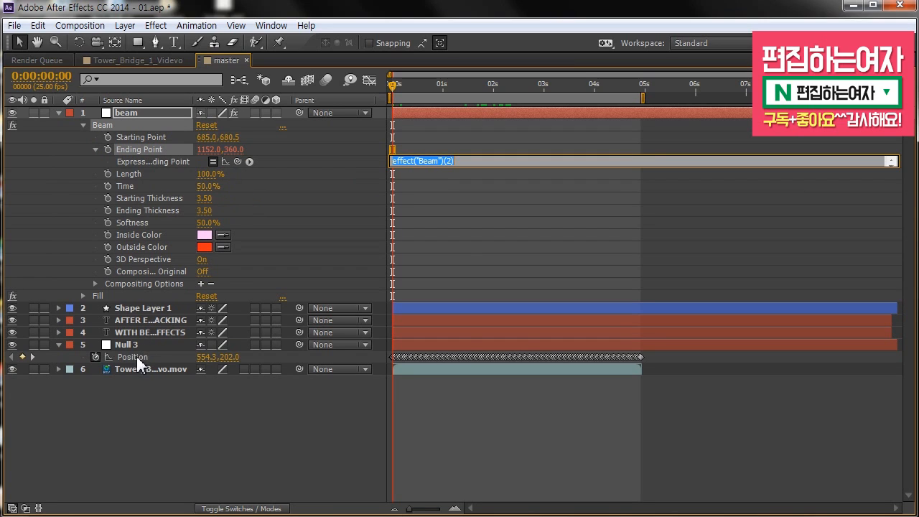
pyautogui.moveTo(238, 161); pyautogui.dragTo(141, 356)
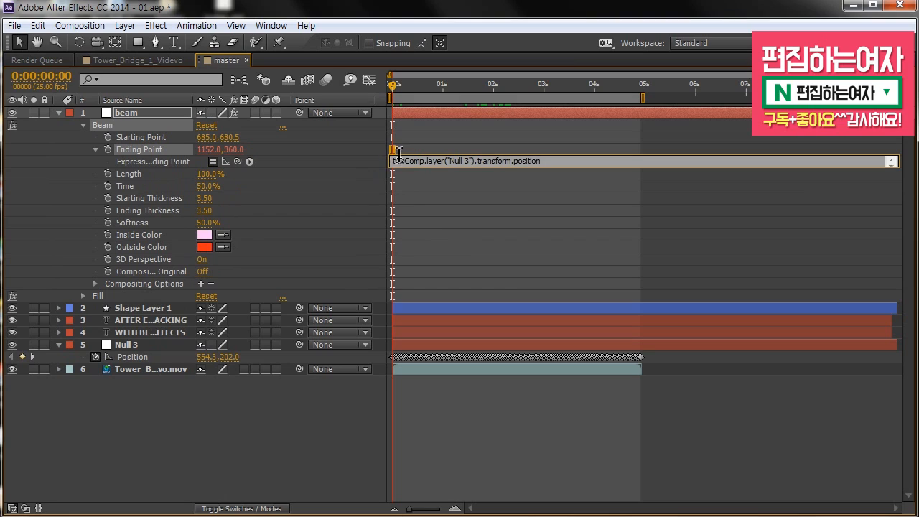
pyautogui.click(564, 167)
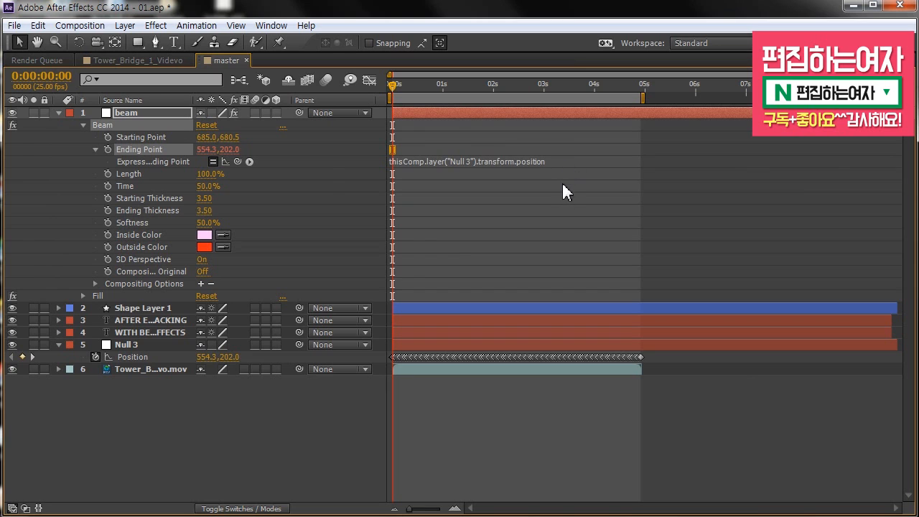
# Restore the normal panel layout and scrub to 0:00:01:13 to check the beam's end against the tracked point
pyautogui.press('`')
pyautogui.moveTo(392, 337); pyautogui.dragTo(421, 339)
pyautogui.click(447, 374)
pyautogui.scroll(3, 425, 170)
pyautogui.scroll(-3, 383, 162)
pyautogui.click(423, 340)
pyautogui.moveTo(425, 345); pyautogui.dragTo(471, 347)
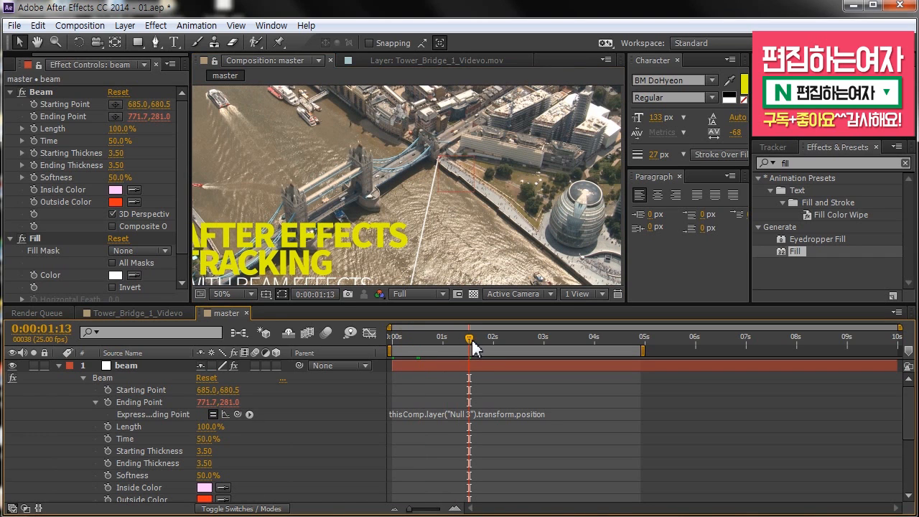
# Collapse the beam layer's properties and scrub to 0:00:04:00 and back to the start to check the beam's motion
pyautogui.click(58, 365)
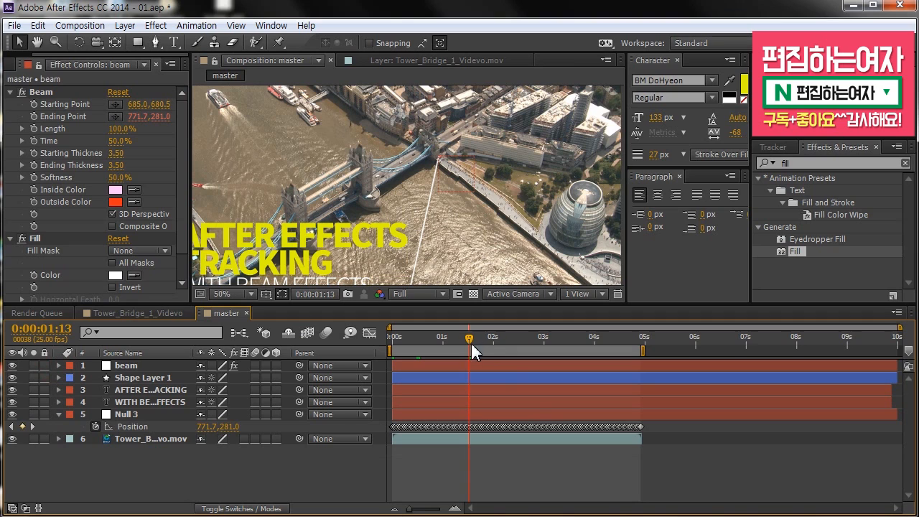
pyautogui.moveTo(505, 339); pyautogui.dragTo(595, 340)
pyautogui.press('space')
pyautogui.moveTo(334, 241); pyautogui.dragTo(388, 199)
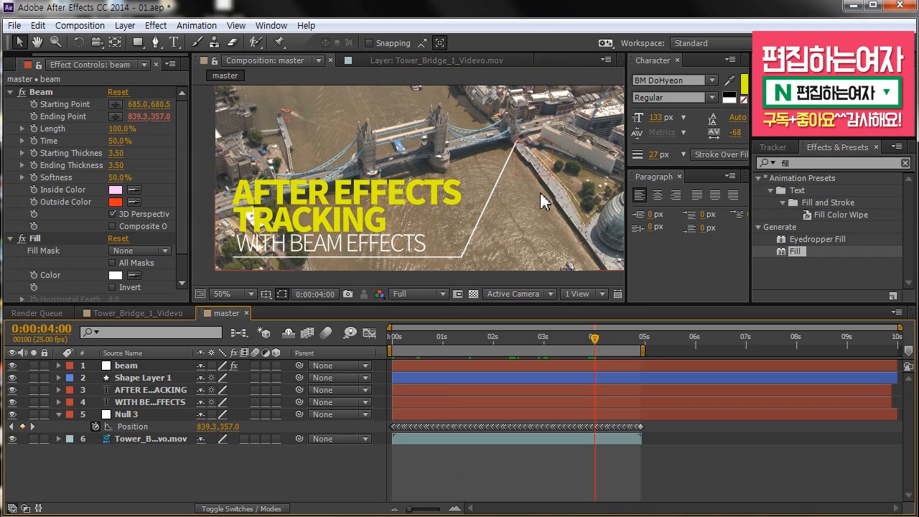
pyautogui.press('space')
pyautogui.moveTo(519, 172); pyautogui.dragTo(496, 196)
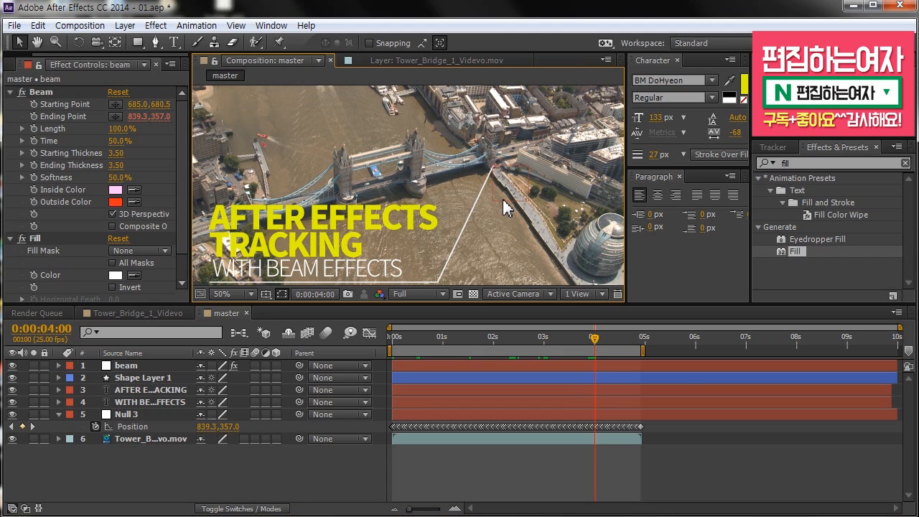
pyautogui.moveTo(606, 338); pyautogui.dragTo(387, 341)
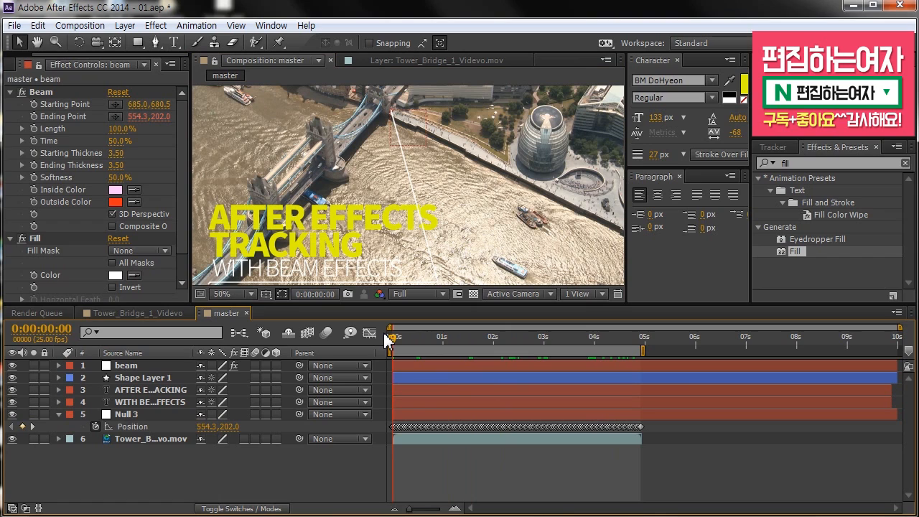
# Examine the beam's end up close at 0:00:01:16 and set the Beam effect's Time to 48%
pyautogui.moveTo(398, 339); pyautogui.dragTo(481, 348)
pyautogui.scroll(6, 476, 141)
pyautogui.press('h')
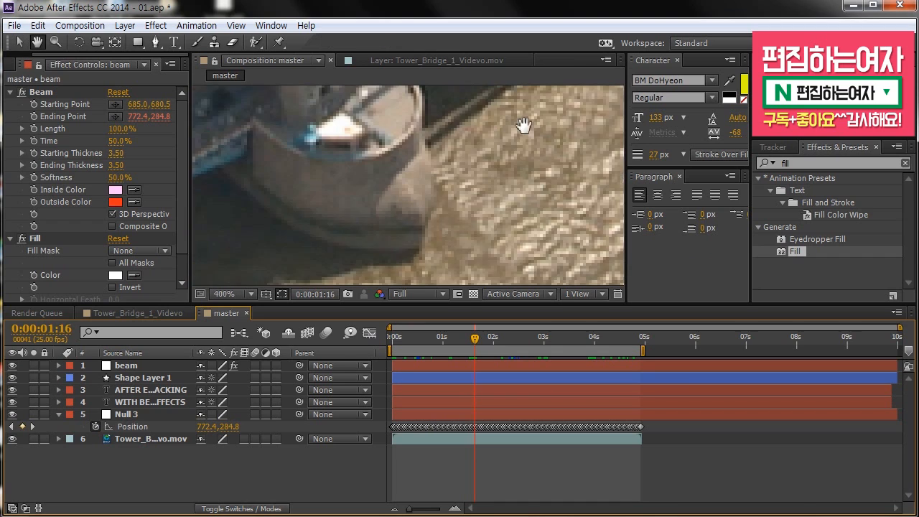
pyautogui.moveTo(404, 188); pyautogui.dragTo(330, 230)
pyautogui.moveTo(505, 158); pyautogui.dragTo(414, 242)
pyautogui.press('v')
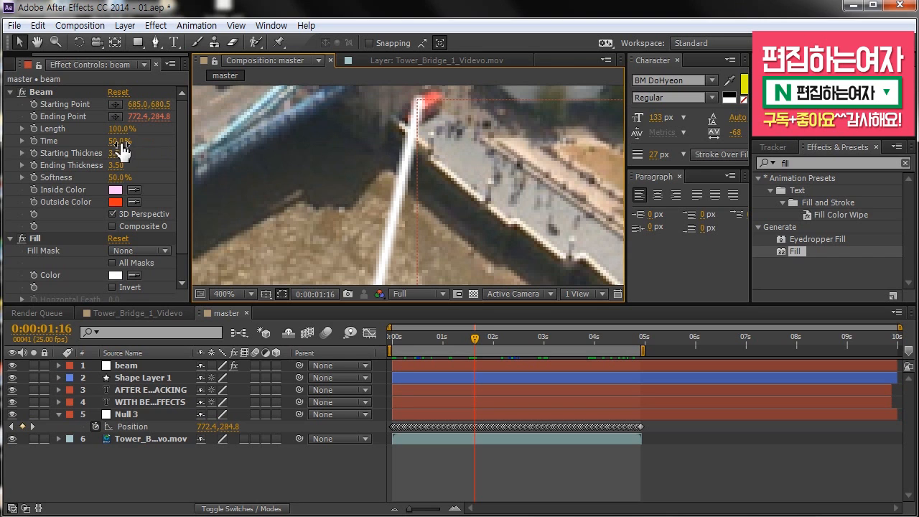
pyautogui.press('/')
pyautogui.moveTo(130, 140); pyautogui.dragTo(115, 140)
pyautogui.scroll(4, 441, 167)
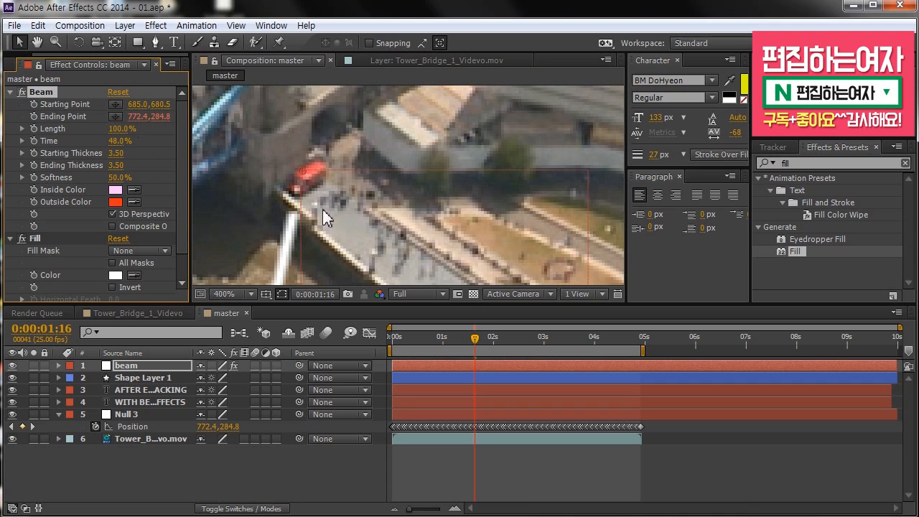
# Go to 0:00:02:05, check the beam's end beside the bridge in the wider view, and deselect the beam layer
pyautogui.moveTo(476, 338); pyautogui.dragTo(503, 343)
pyautogui.scroll(-2, 451, 219)
pyautogui.scroll(-4, 451, 219)
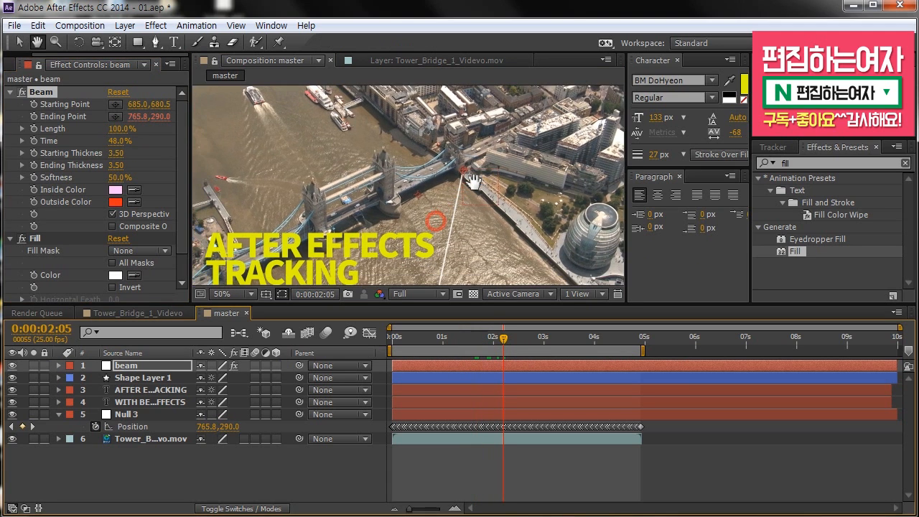
pyautogui.click(511, 477)
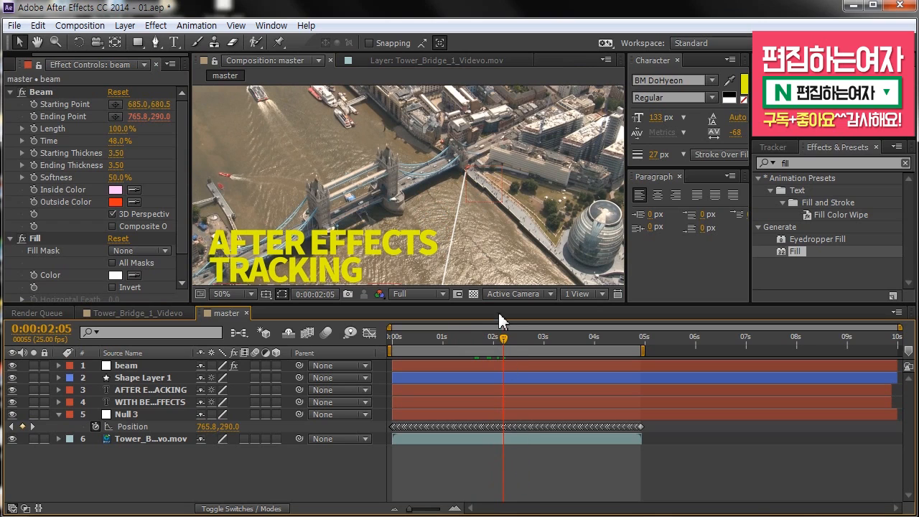
# Go to 0:00:03:22 to check the beam's end against Null 3, and clear the effects search
pyautogui.moveTo(506, 341); pyautogui.dragTo(594, 348)
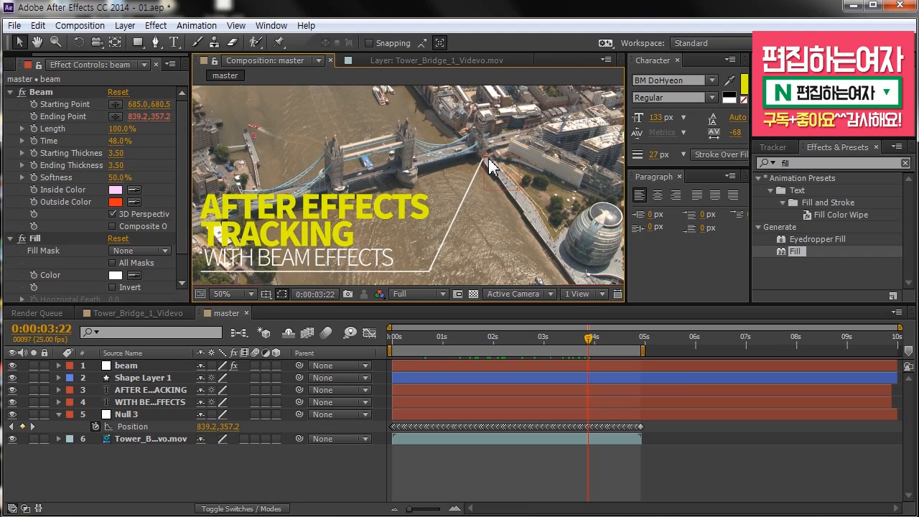
pyautogui.click(159, 418)
pyautogui.click(165, 468)
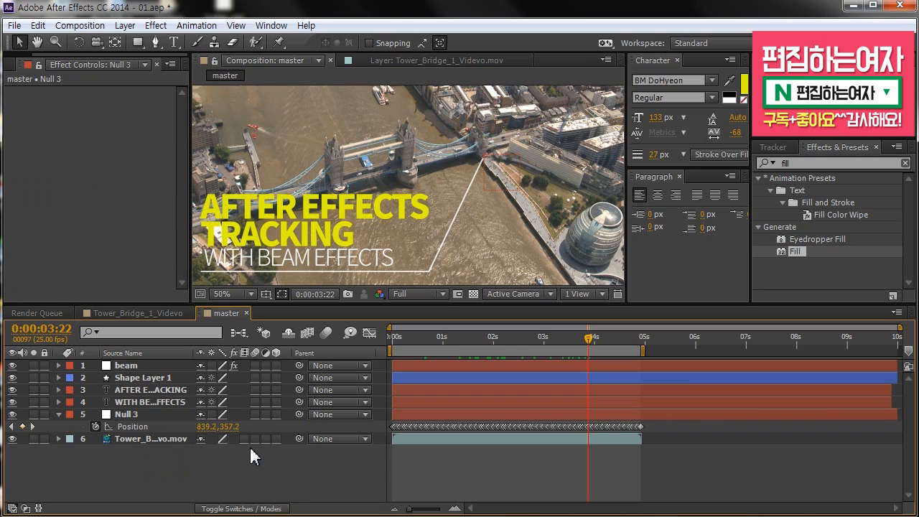
pyautogui.click(905, 163)
# Create a new composition named 원 소스 with a width of 500 px and a height of 500 px
pyautogui.click(80, 26)
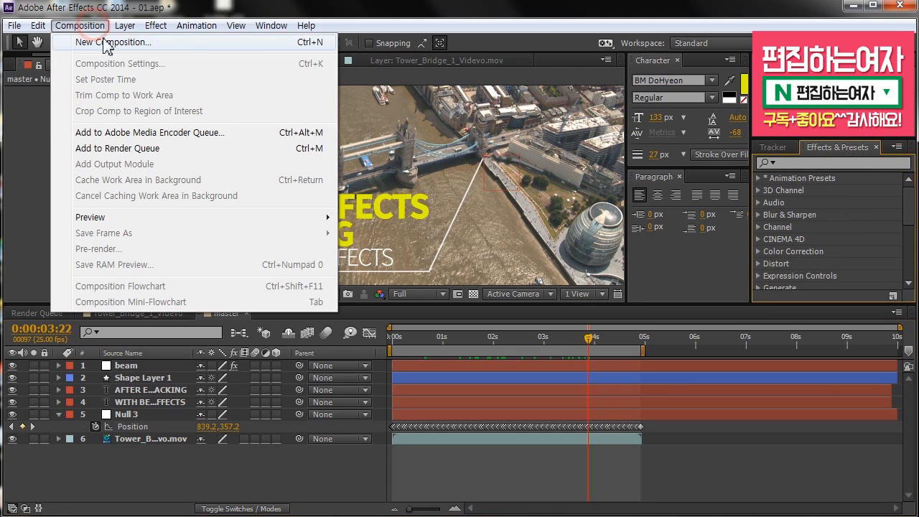
pyautogui.click(105, 43)
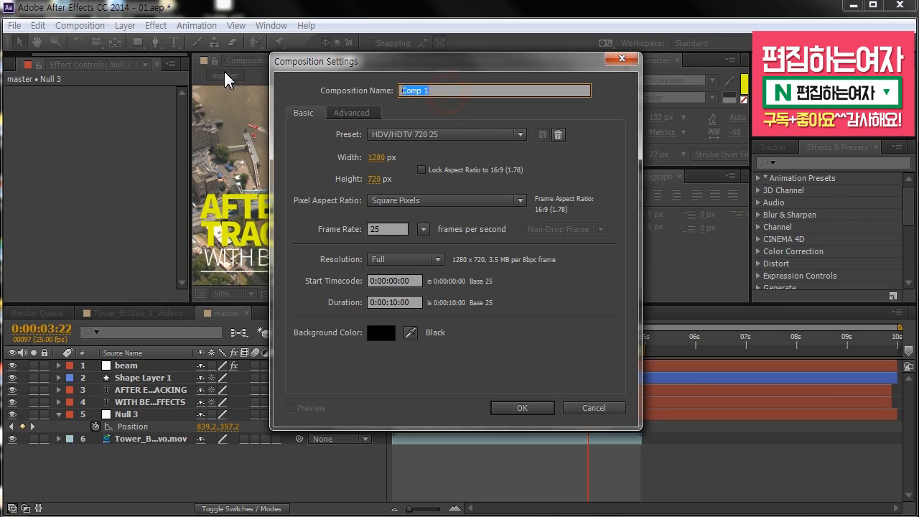
pyautogui.write('dnjs thtm')
pyautogui.press('Tab')
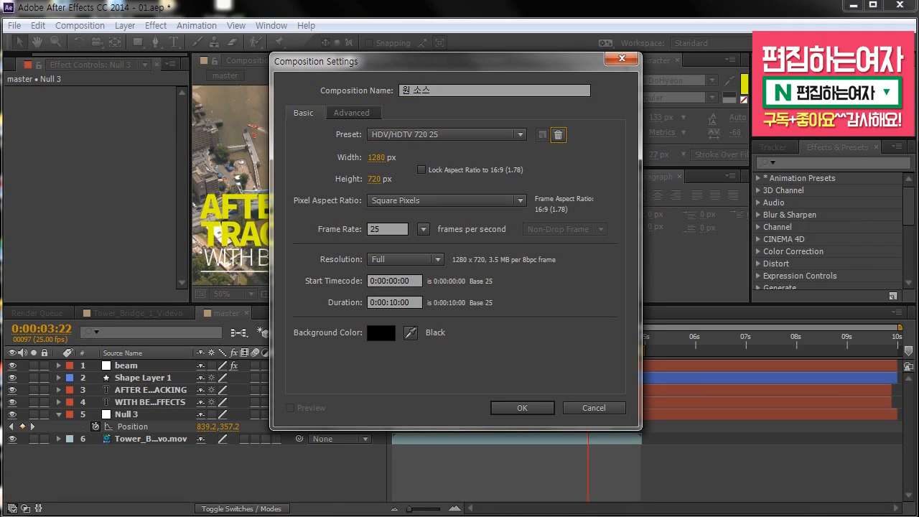
pyautogui.write('500')
pyautogui.press('Tab')
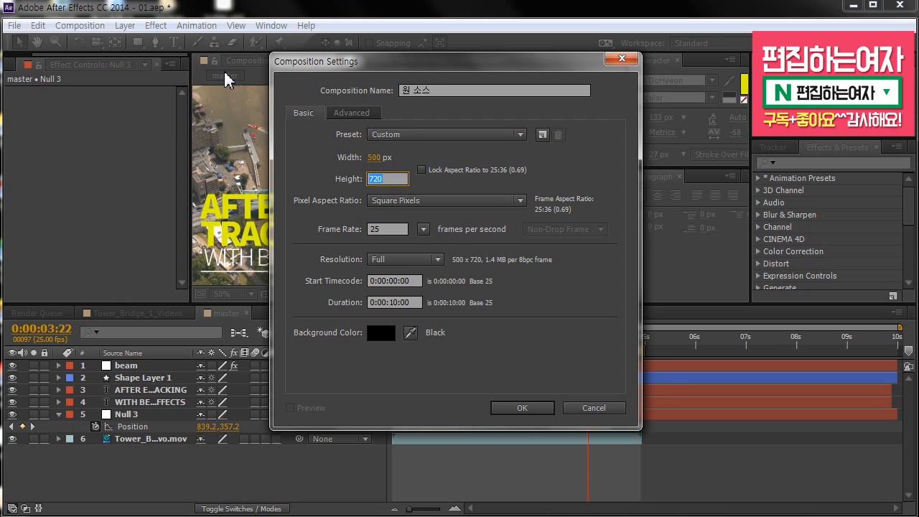
pyautogui.hotkey('shift', 'Tab')
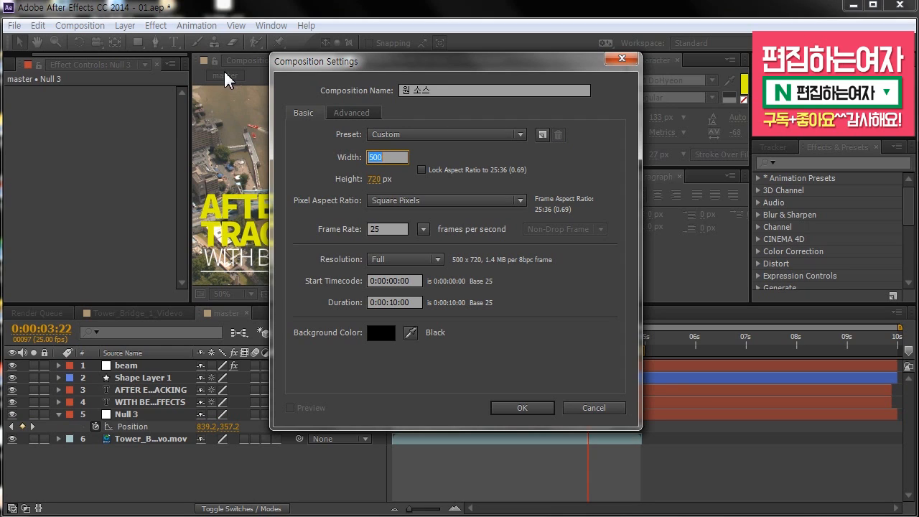
pyautogui.press('Tab')
pyautogui.write('500')
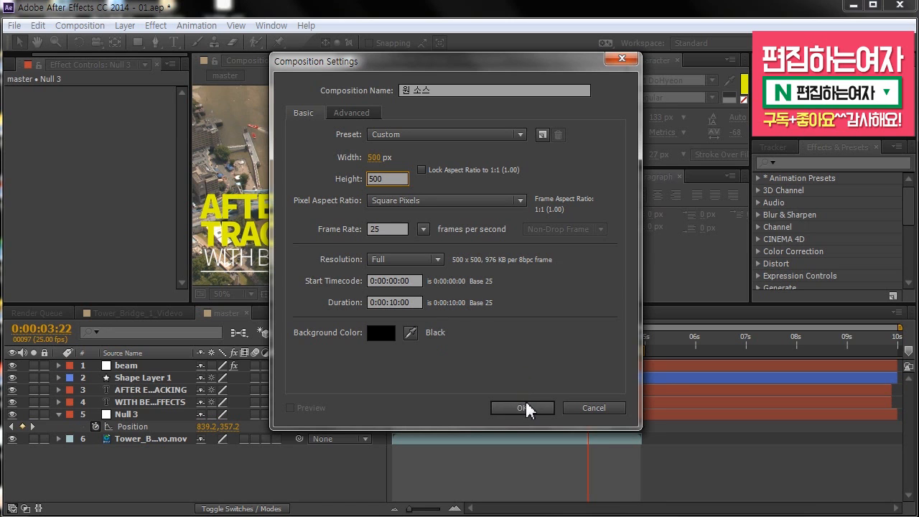
pyautogui.moveTo(529, 65); pyautogui.dragTo(494, 36)
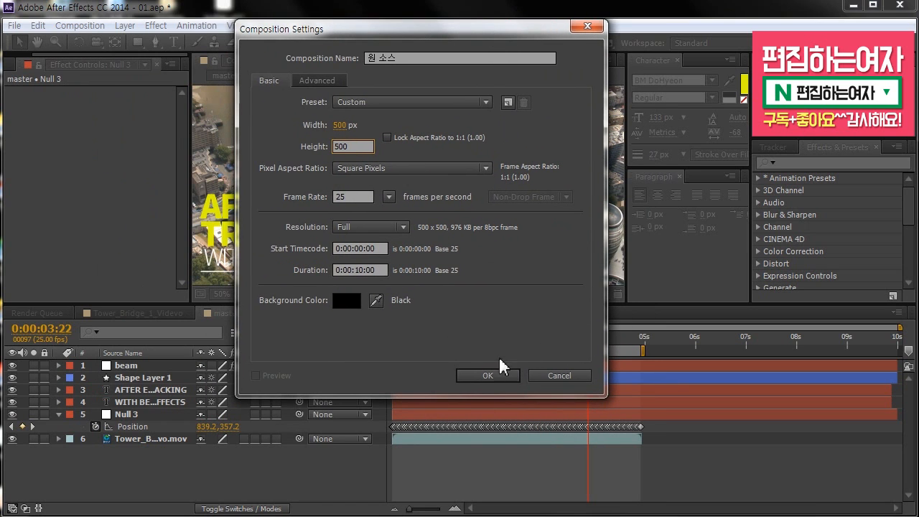
pyautogui.click(477, 373)
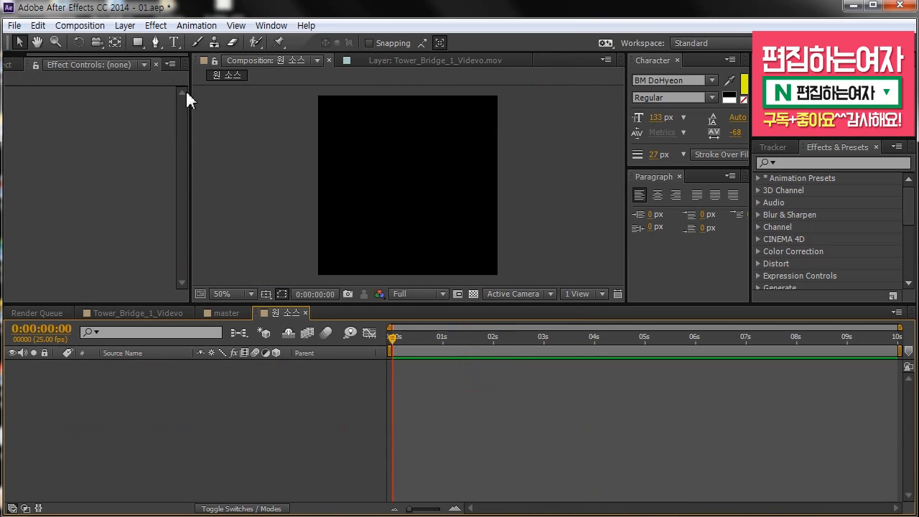
# Choose the Ellipse tool and set the shape fill to None
pyautogui.click(140, 46)
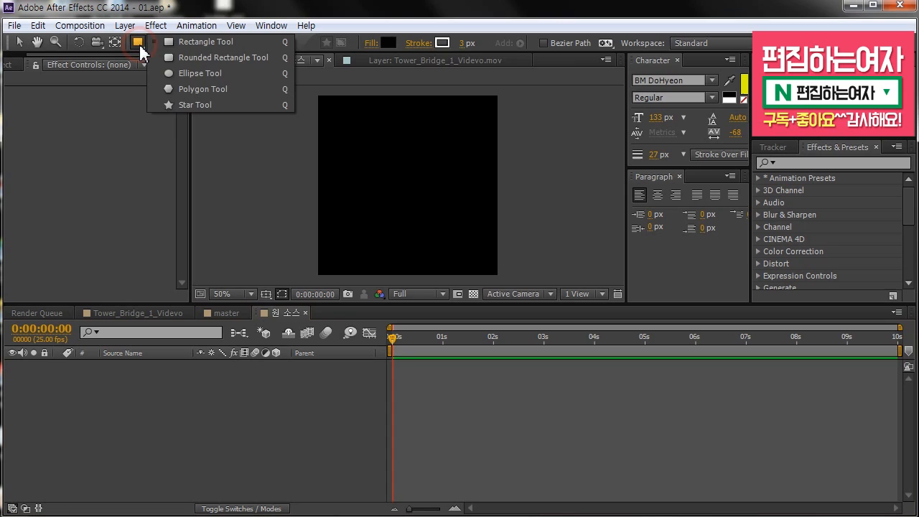
pyautogui.click(199, 73)
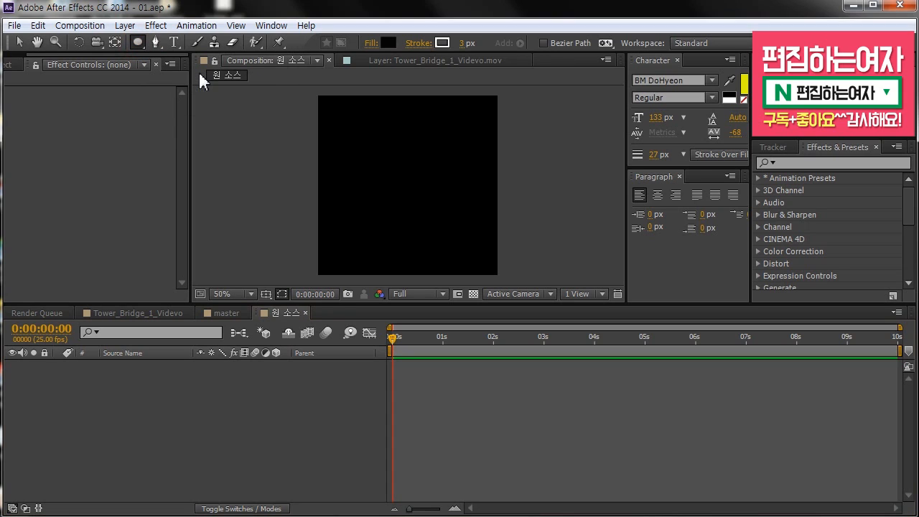
pyautogui.click(371, 43)
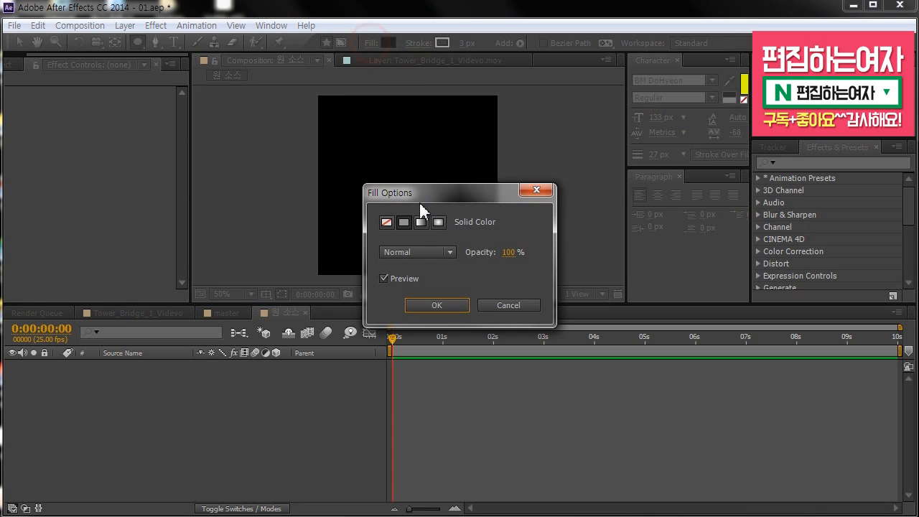
pyautogui.click(386, 222)
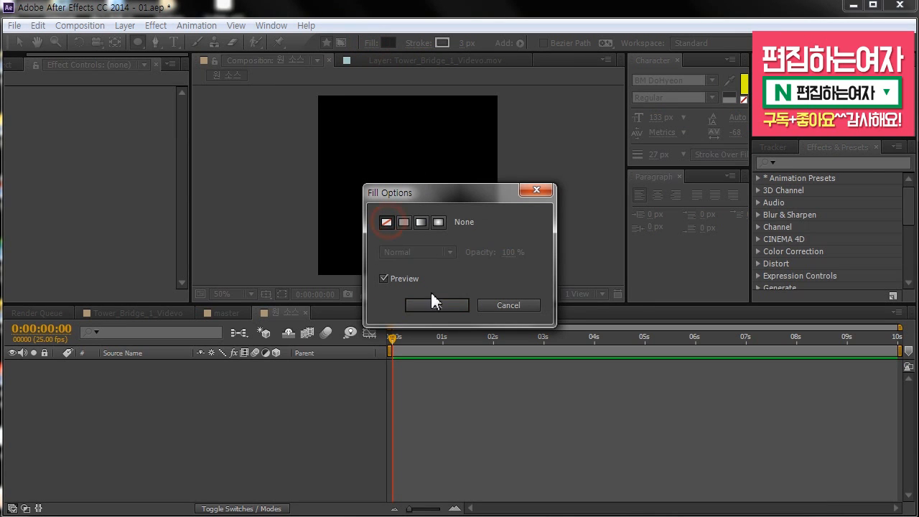
pyautogui.click(434, 304)
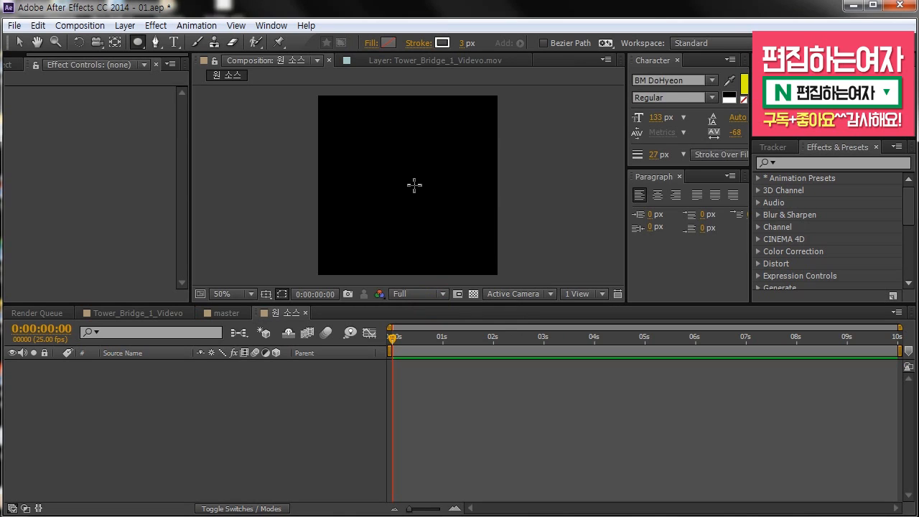
pyautogui.moveTo(404, 185)
pyautogui.mouseDown()
pyautogui.moveTo(486, 234)
pyautogui.moveTo(475, 228)
pyautogui.mouseUp()
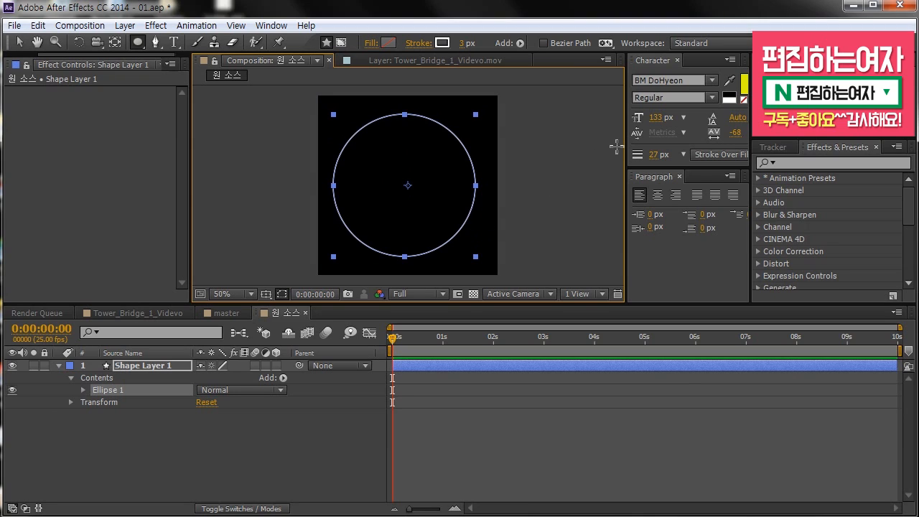
pyautogui.hotkey('ctrl', 'z')
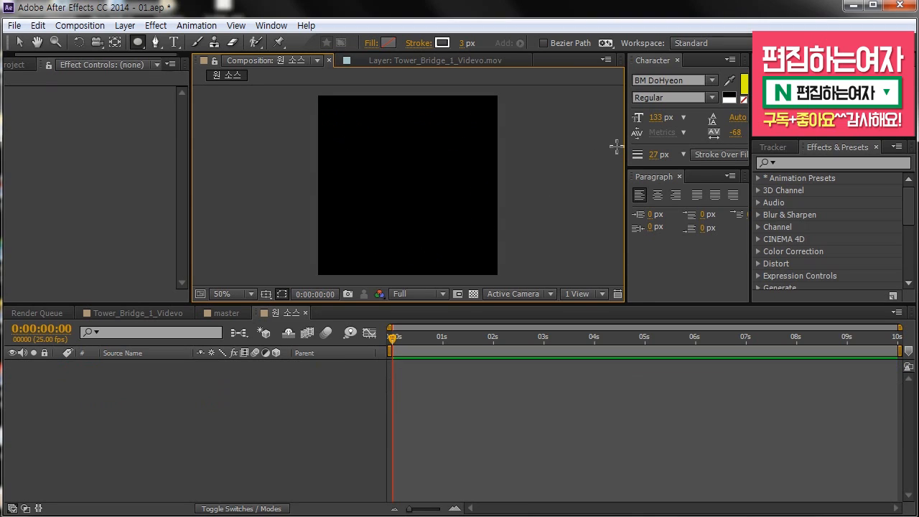
pyautogui.moveTo(347, 120); pyautogui.dragTo(464, 294)
pyautogui.hotkey('ctrl', 'z')
pyautogui.moveTo(345, 113); pyautogui.dragTo(485, 267)
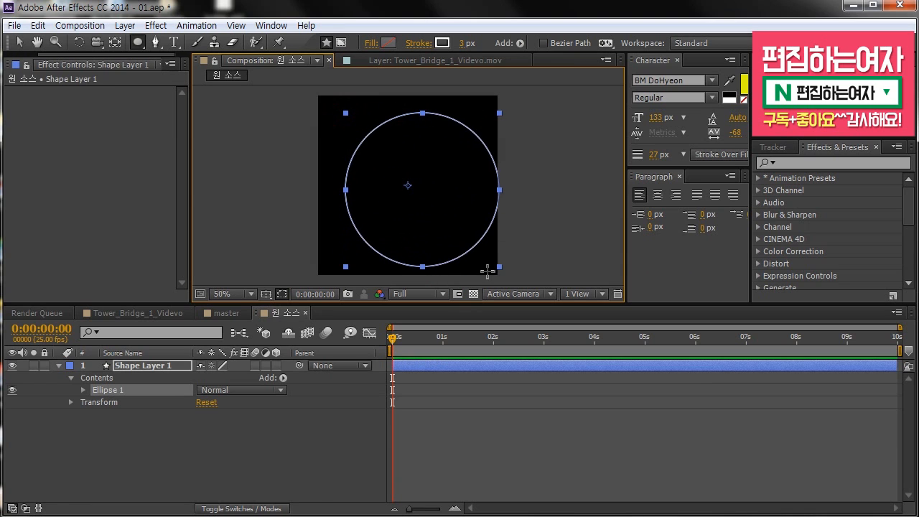
pyautogui.hotkey('ctrl', 'z')
# Draw an unfilled circle outward from the composition's centre so it spans most of the frame, and select its layer
pyautogui.click(409, 183)
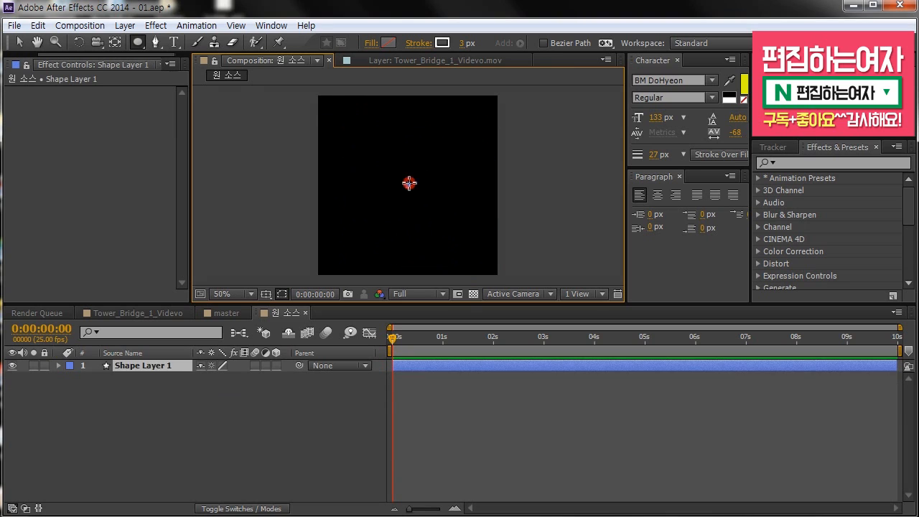
pyautogui.moveTo(409, 183); pyautogui.dragTo(479, 251)
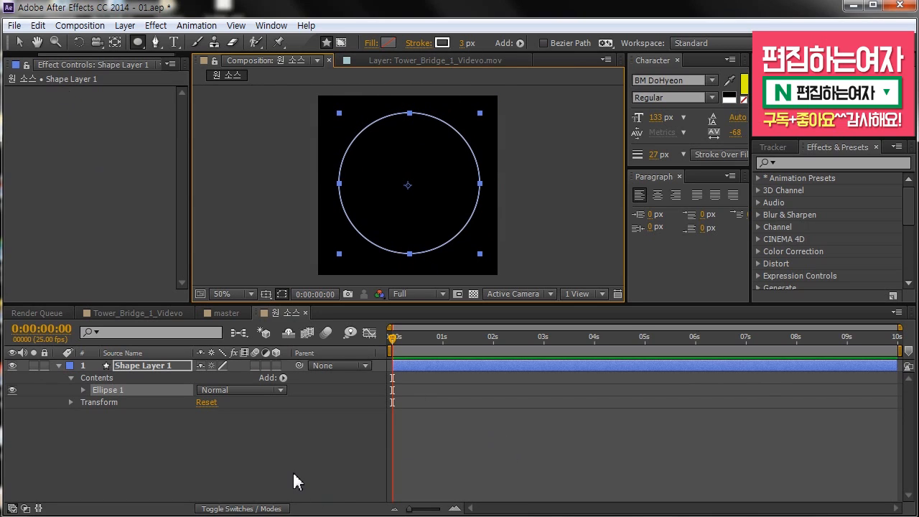
pyautogui.click(20, 43)
pyautogui.click(478, 436)
pyautogui.click(473, 364)
pyautogui.click(395, 149)
pyautogui.click(432, 220)
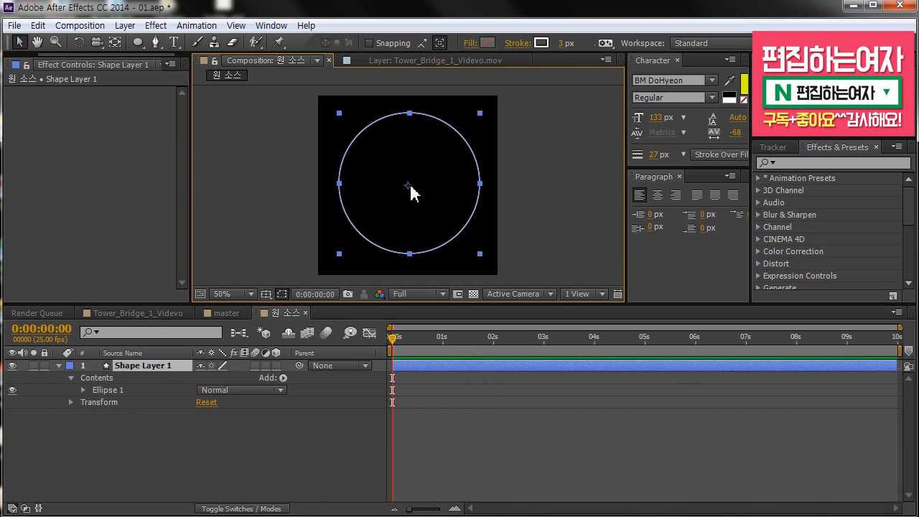
# Move the circle layer's anchor point onto the centre of the circle with the Pan Behind tool
pyautogui.click(440, 427)
pyautogui.click(137, 366)
pyautogui.click(435, 172)
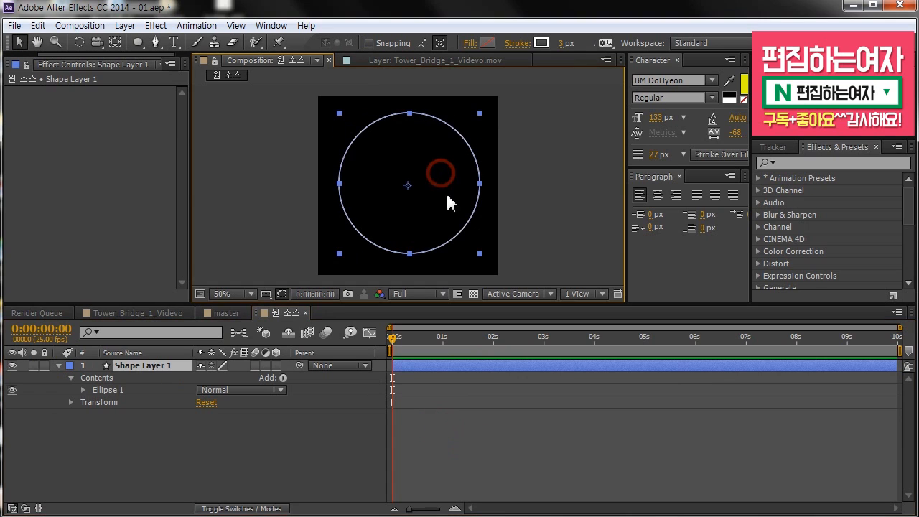
pyautogui.click(115, 43)
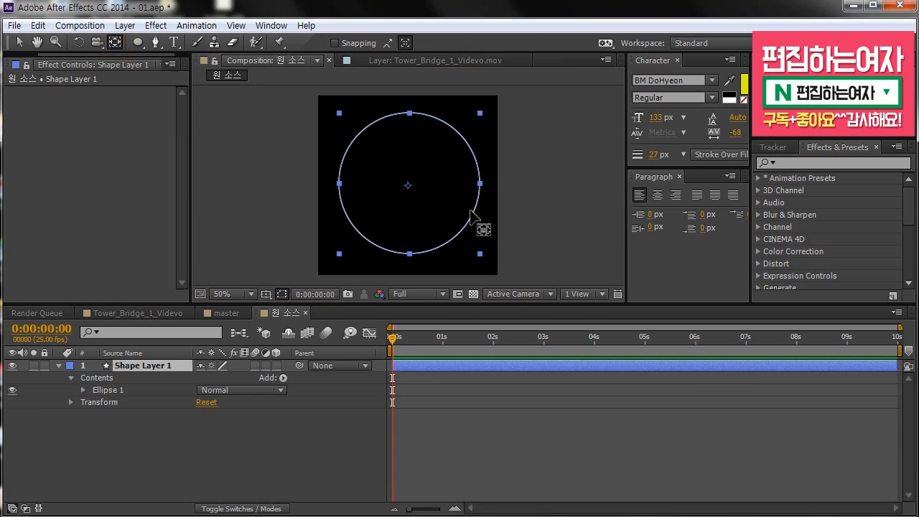
pyautogui.moveTo(408, 188)
pyautogui.mouseDown()
pyautogui.moveTo(407, 176)
pyautogui.moveTo(429, 227)
pyautogui.moveTo(409, 184)
pyautogui.mouseUp()
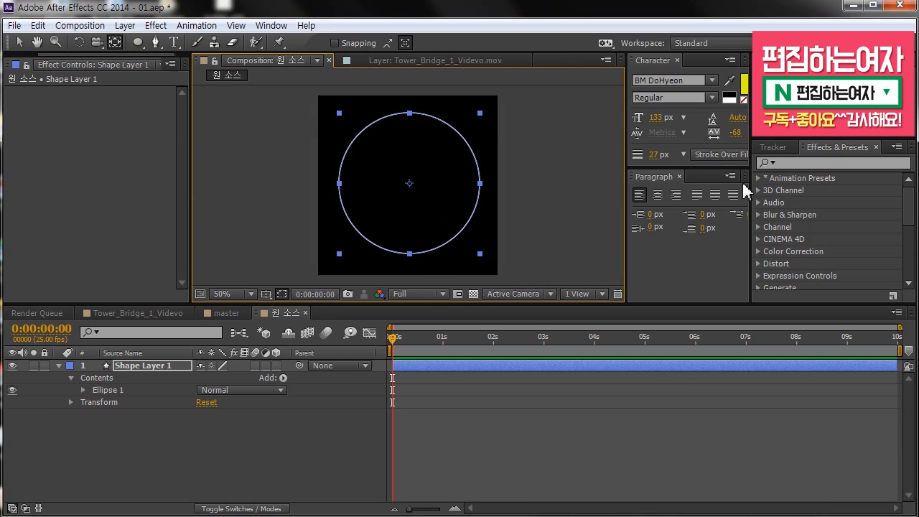
pyautogui.click(19, 42)
pyautogui.click(572, 420)
pyautogui.click(472, 367)
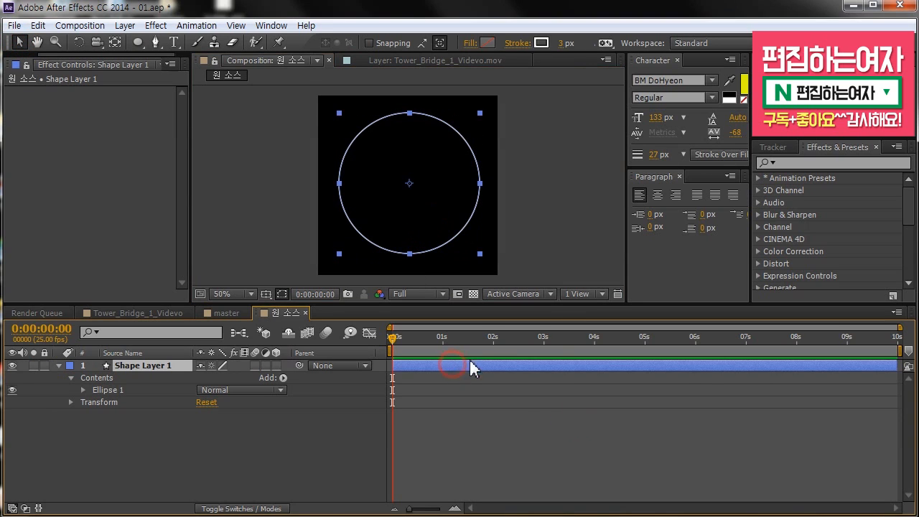
# Check the circle in the Tower_Bridge_1_Videvo composition, return to 원 소스, and set the circle's stroke width to 15 px
pyautogui.click(166, 315)
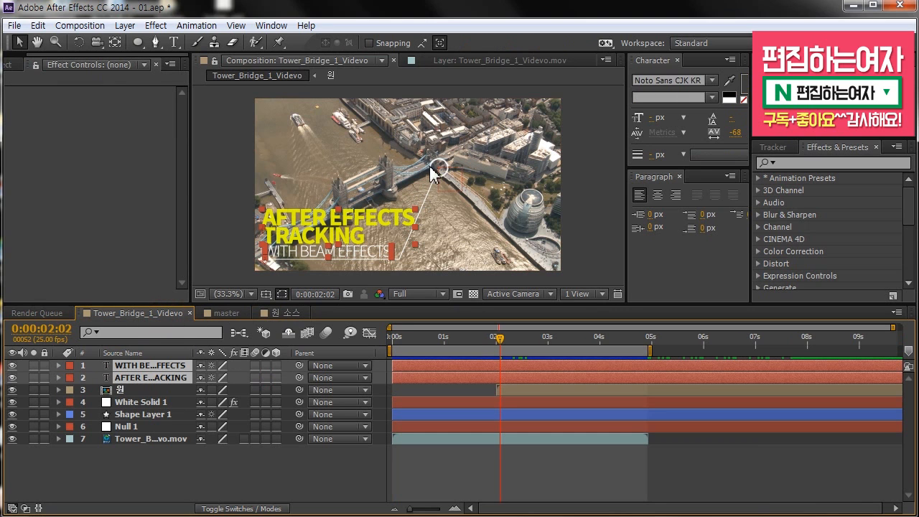
pyautogui.click(283, 313)
pyautogui.click(575, 43)
pyautogui.write('15')
pyautogui.press('Return')
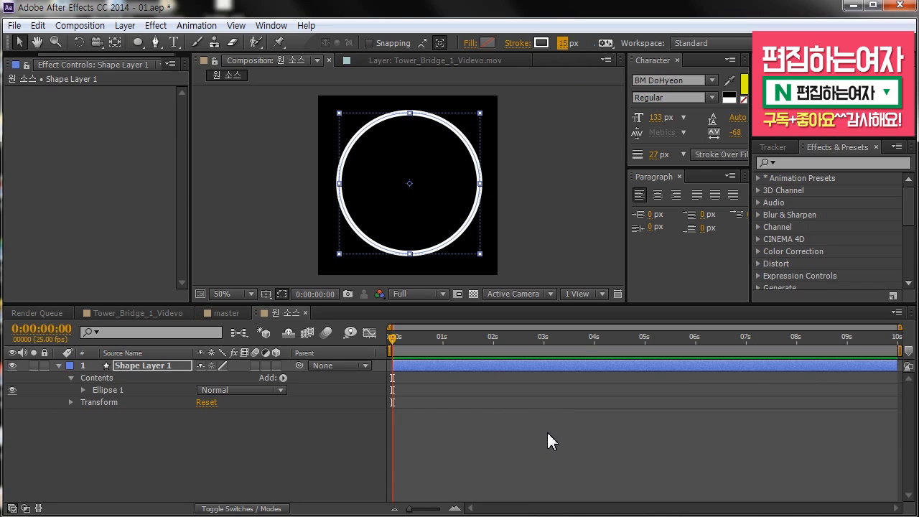
pyautogui.click(550, 450)
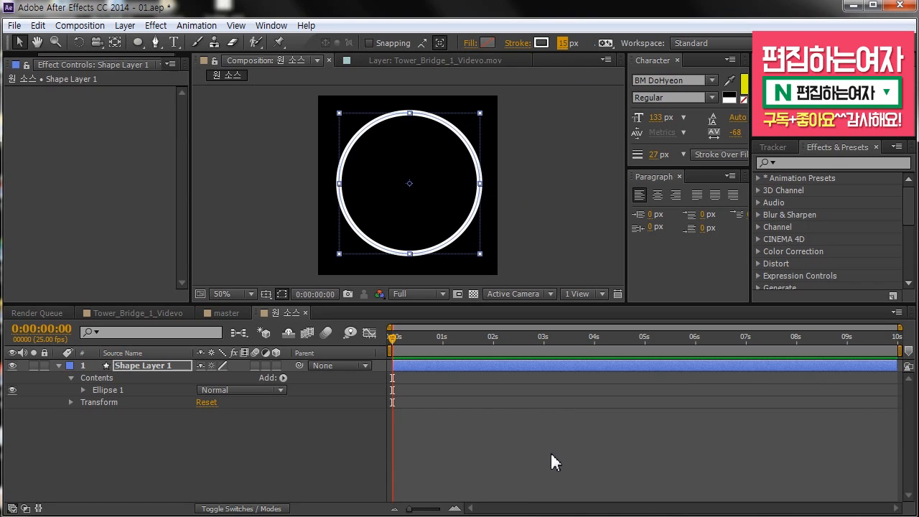
# Duplicate the circle's Shape Layer 1
pyautogui.click(421, 369)
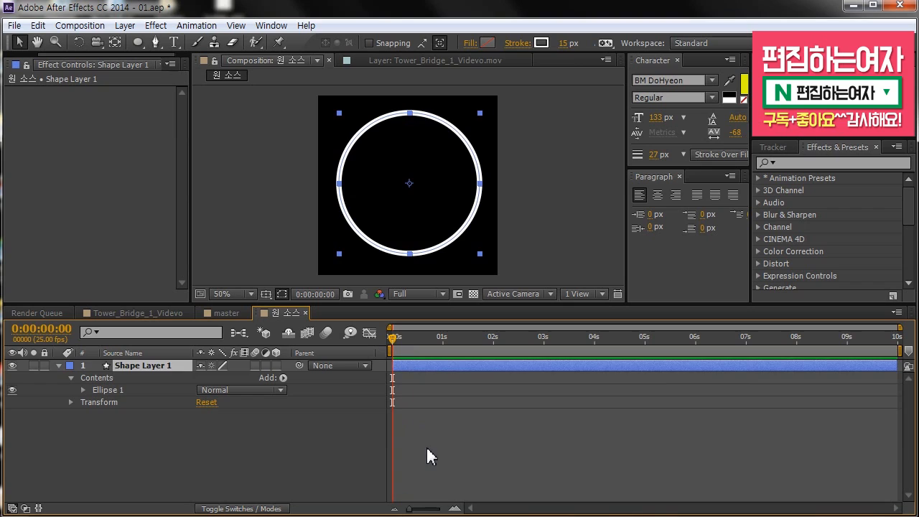
pyautogui.click(427, 449)
pyautogui.click(422, 367)
pyautogui.click(448, 467)
pyautogui.click(151, 367)
pyautogui.hotkey('ctrl', 'd')
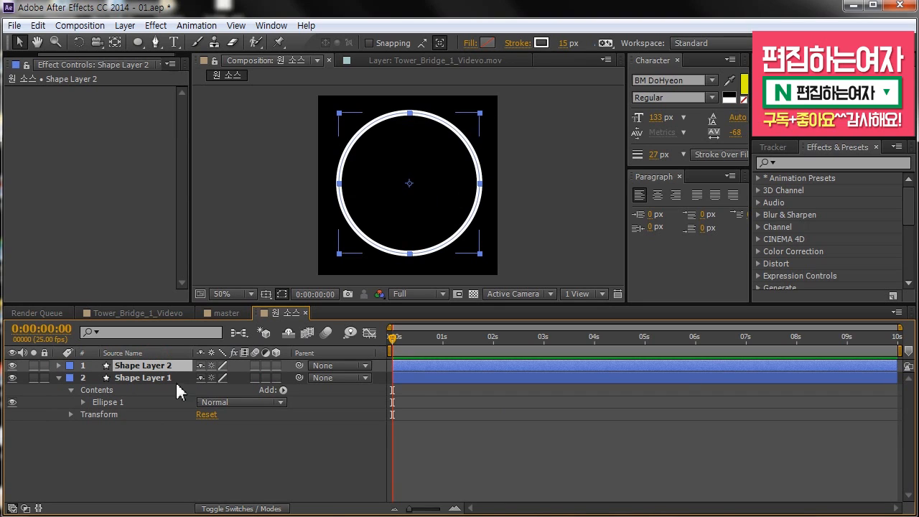
# Animate the duplicate circle's Scale from 100% at 0:00:00:00 to 120% at 0:00:00:10
pyautogui.press('s')
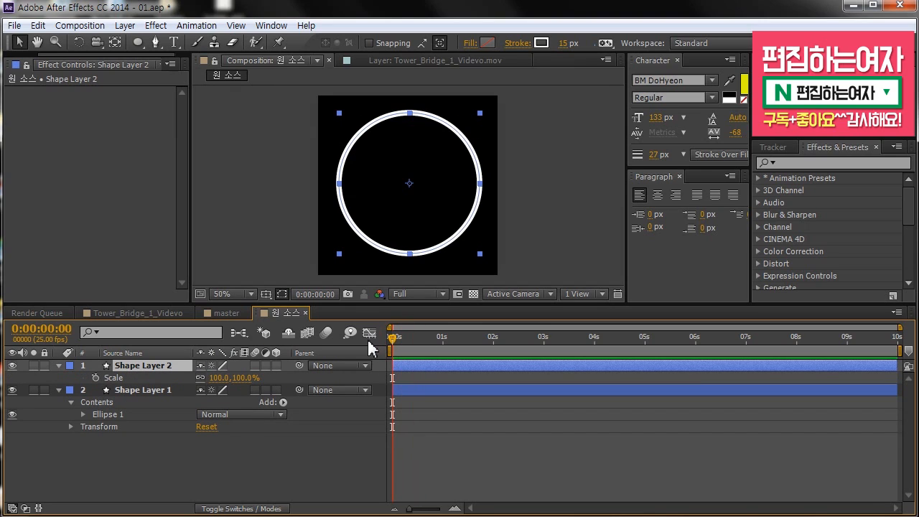
pyautogui.click(95, 377)
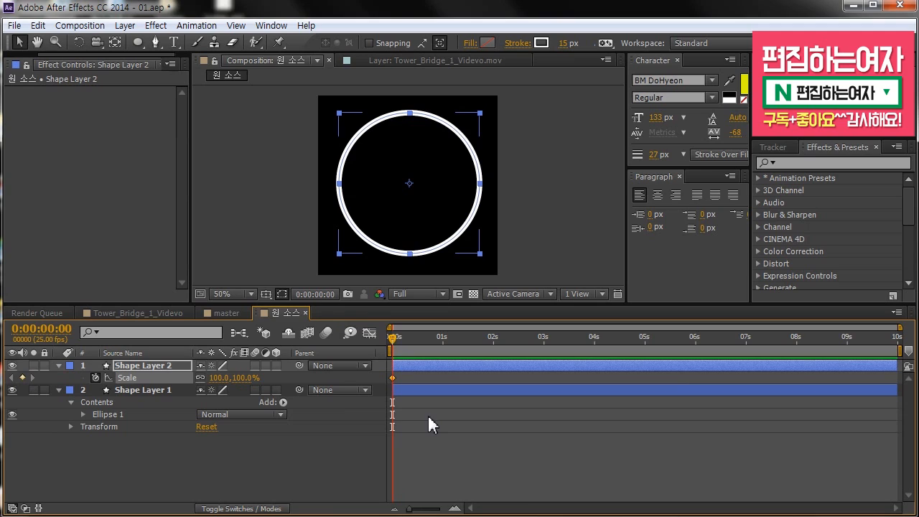
pyautogui.hotkey('shift', 'pagedown')
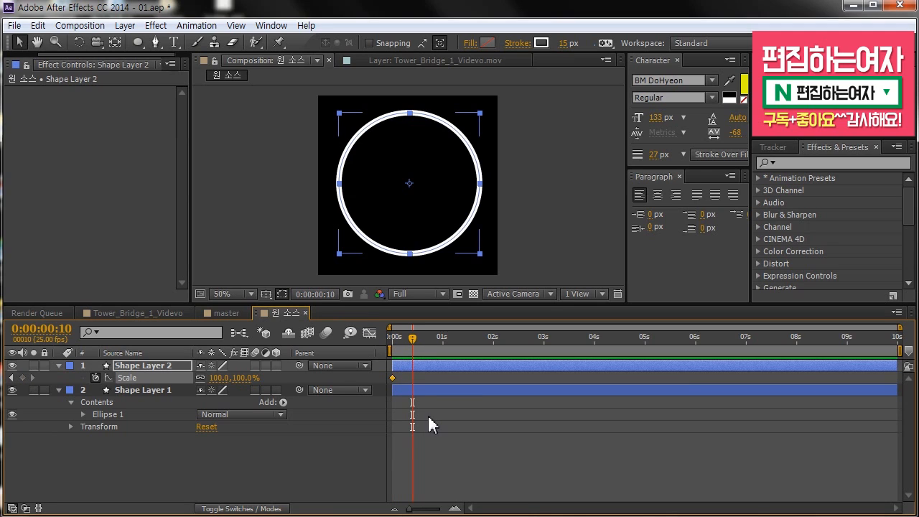
pyautogui.moveTo(212, 378); pyautogui.dragTo(236, 378)
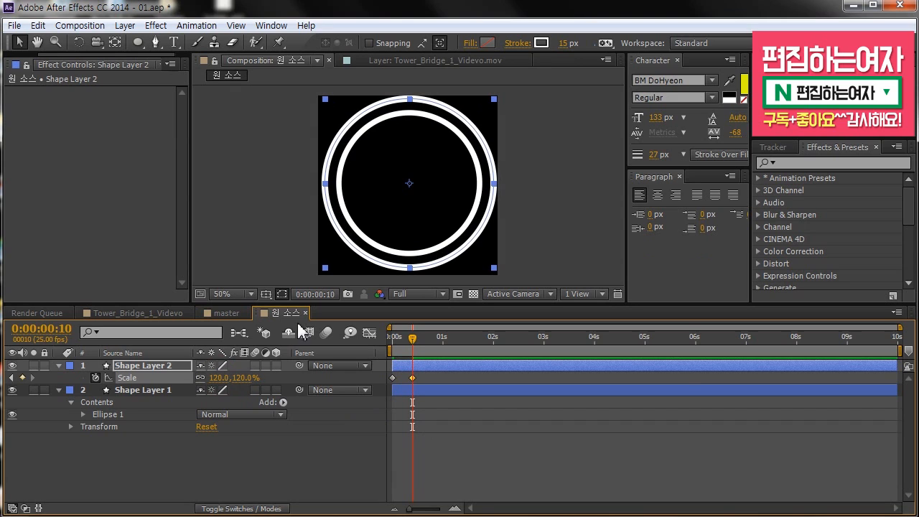
# Select both circle shape layers and nudge them slightly left to centre them in the 원 소스 composition
pyautogui.keyDown('shift'); pyautogui.click(404, 389); pyautogui.keyUp('shift')
pyautogui.click(418, 244)
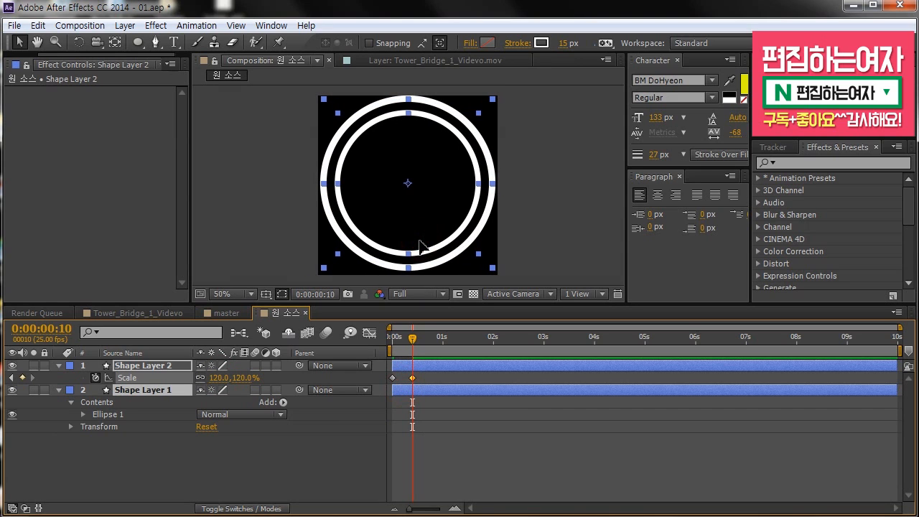
pyautogui.click(420, 247)
pyautogui.click(448, 481)
# Animate Shape Layer 2's Opacity from 100% at 0:00:00:00 to 0% at 0:00:00:10
pyautogui.moveTo(415, 340); pyautogui.dragTo(387, 338)
pyautogui.click(413, 377)
pyautogui.click(410, 368)
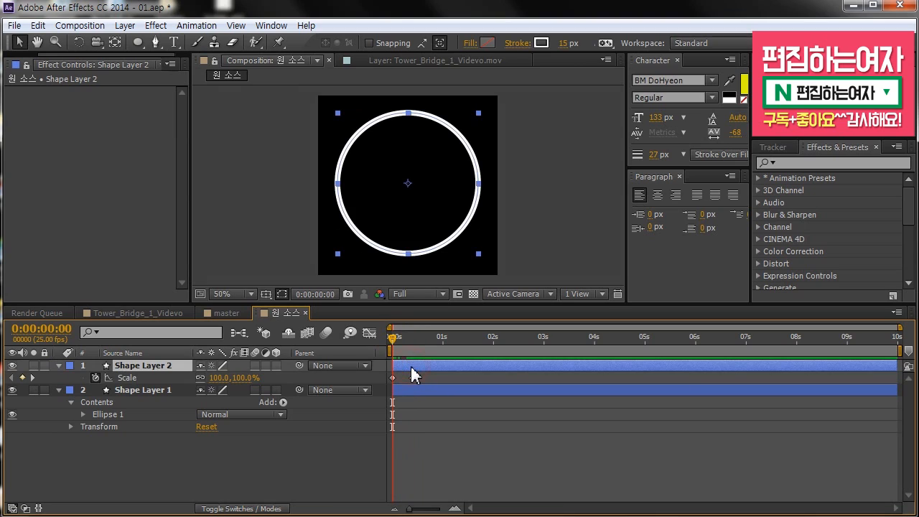
pyautogui.press('t')
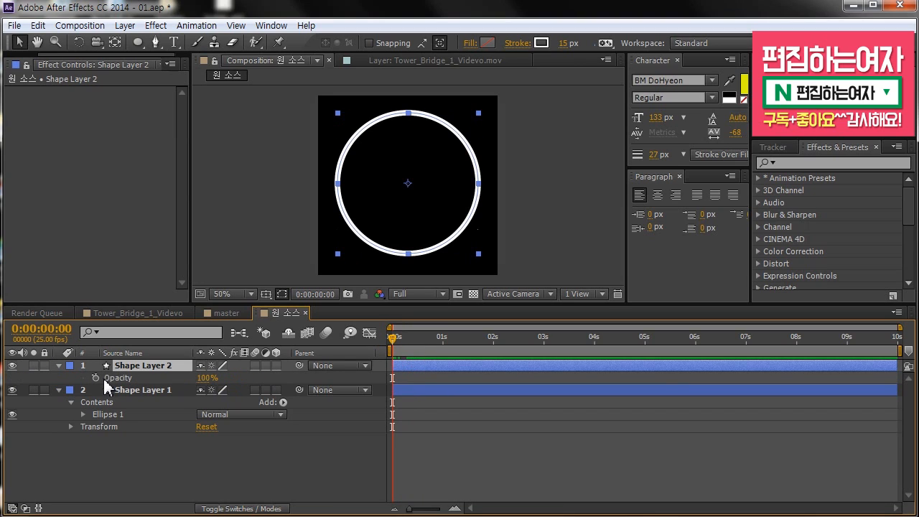
pyautogui.click(96, 377)
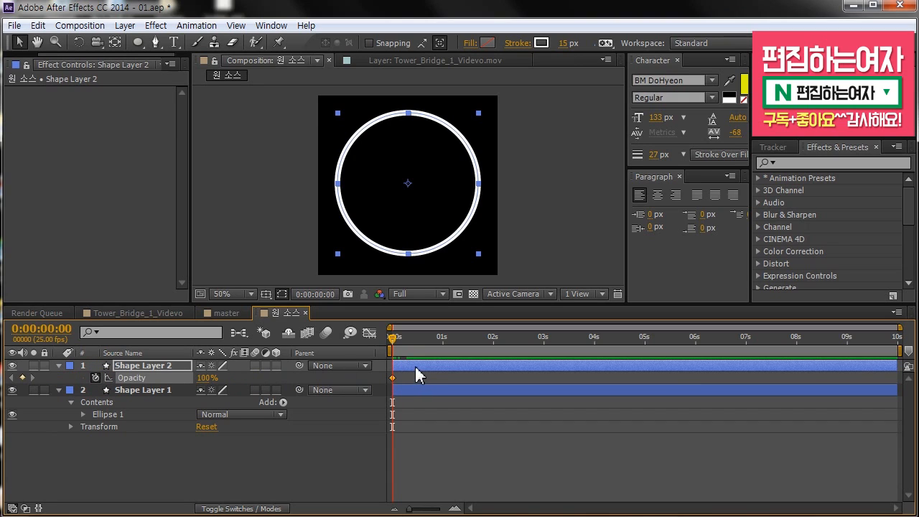
pyautogui.hotkey('shift', 's')
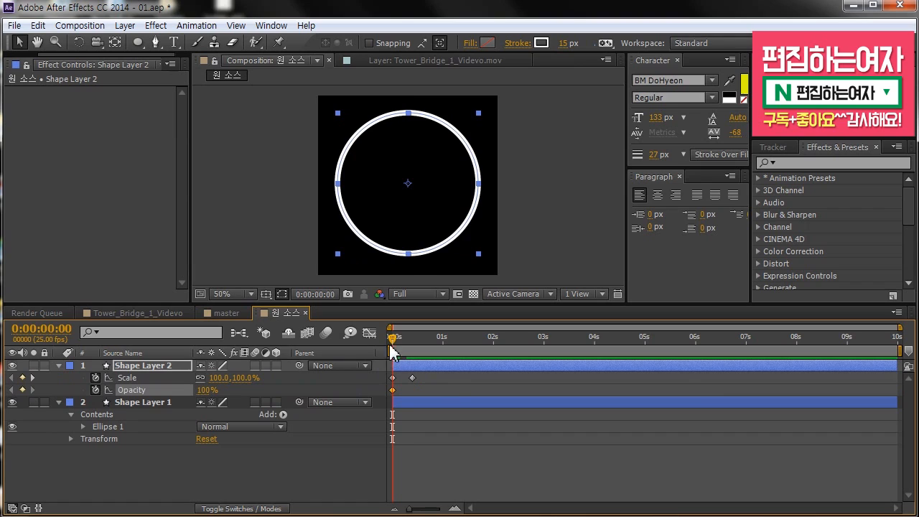
pyautogui.click(412, 351)
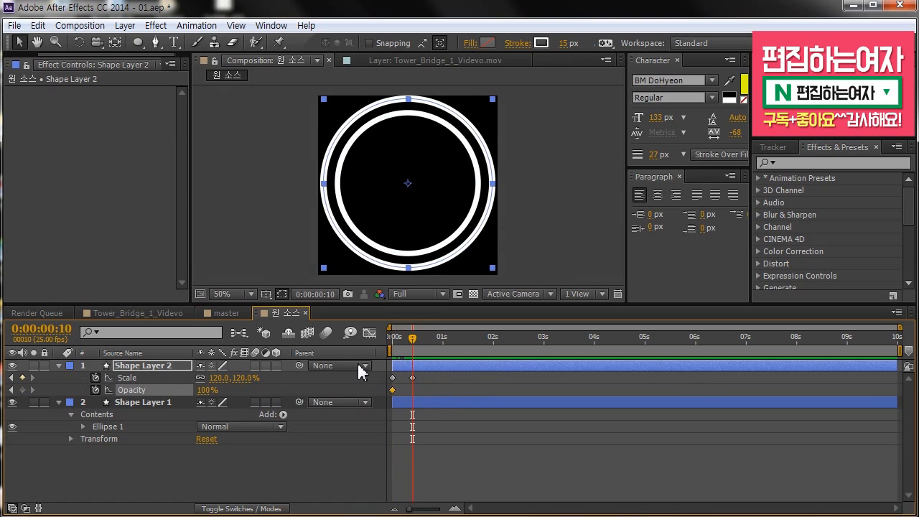
pyautogui.click(196, 392)
pyautogui.write('0')
pyautogui.press('Return')
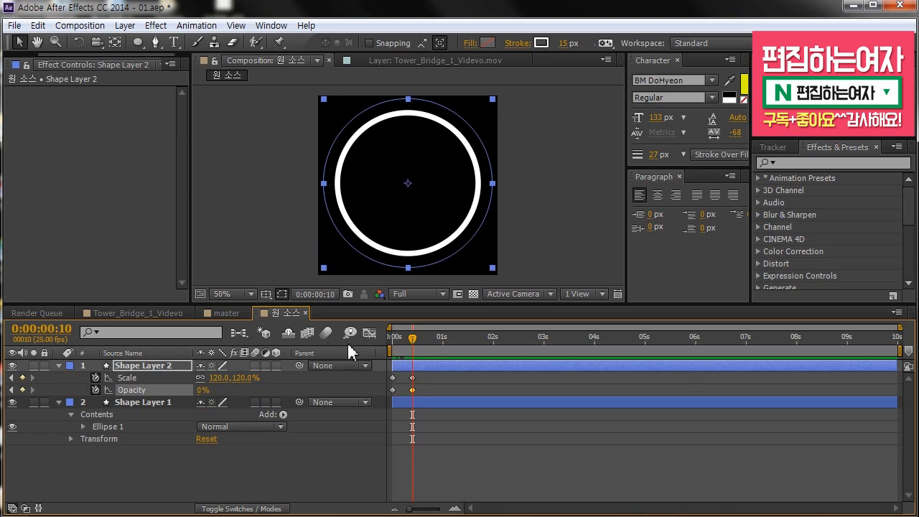
# End the work area at 0:00:00:14 and preview the circle's expanding fade
pyautogui.moveTo(412, 338); pyautogui.dragTo(422, 340)
pyautogui.press('n')
pyautogui.press('KP_0')
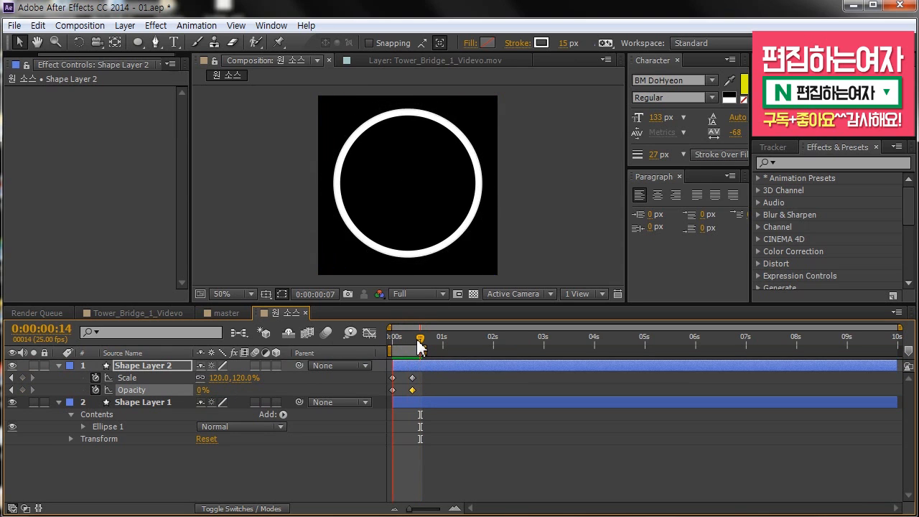
pyautogui.press('space')
pyautogui.click(412, 339)
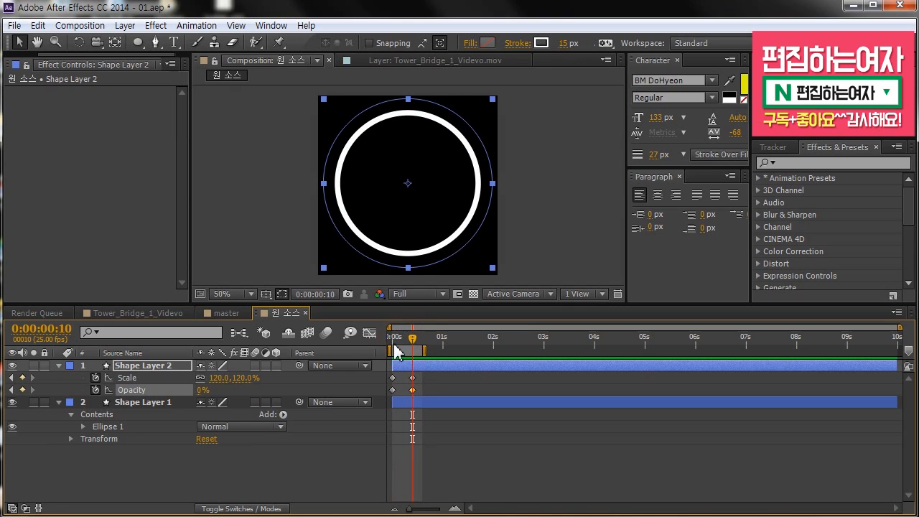
# Set the Scale of both circle layers to 86% at 0:00:00:00
pyautogui.click(172, 401)
pyautogui.keyDown('shift'); pyautogui.click(169, 364); pyautogui.keyUp('shift')
pyautogui.press('s')
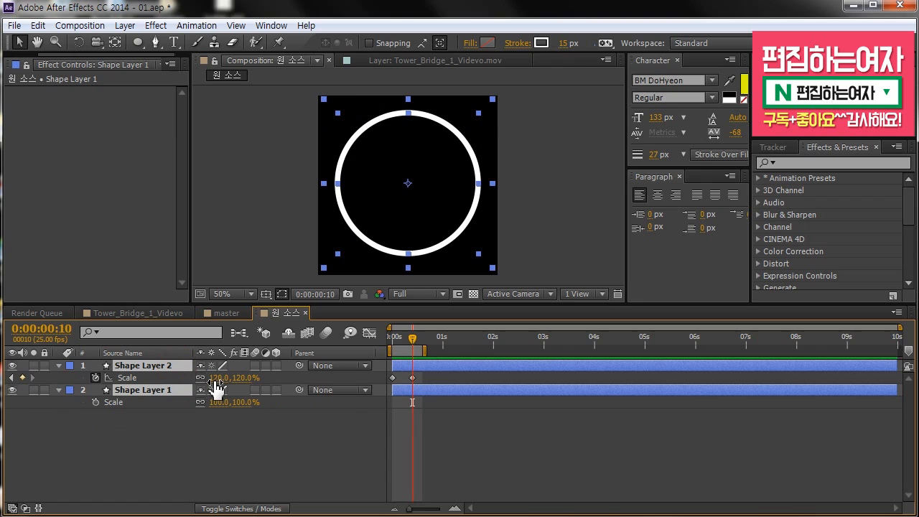
pyautogui.moveTo(411, 338); pyautogui.dragTo(391, 337)
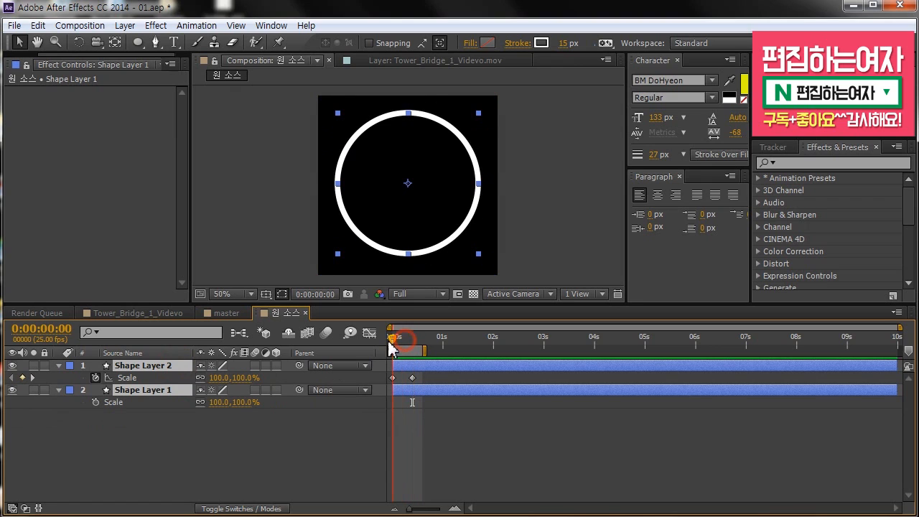
pyautogui.moveTo(208, 379); pyautogui.dragTo(199, 380)
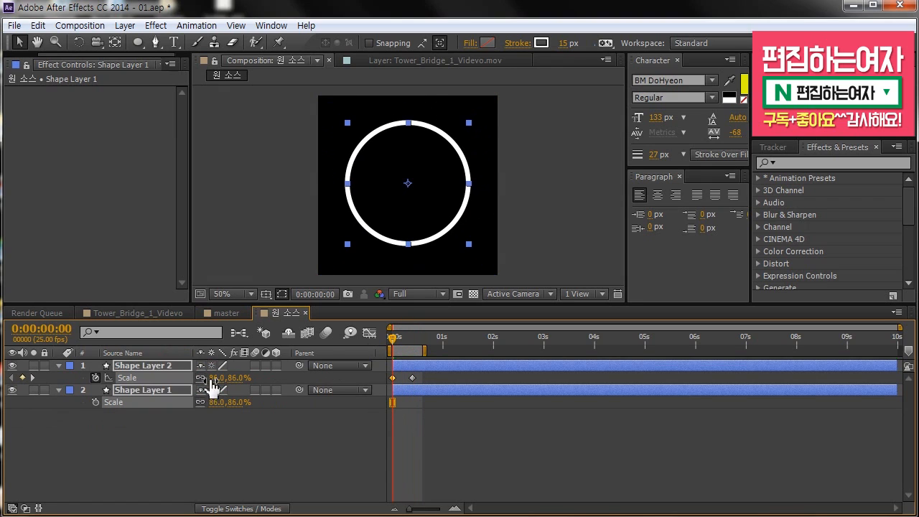
pyautogui.click(421, 455)
# Preview the expanding circle with its smaller starting scale and scrub through its first ten frames
pyautogui.moveTo(392, 342); pyautogui.dragTo(415, 347)
pyautogui.press('space')
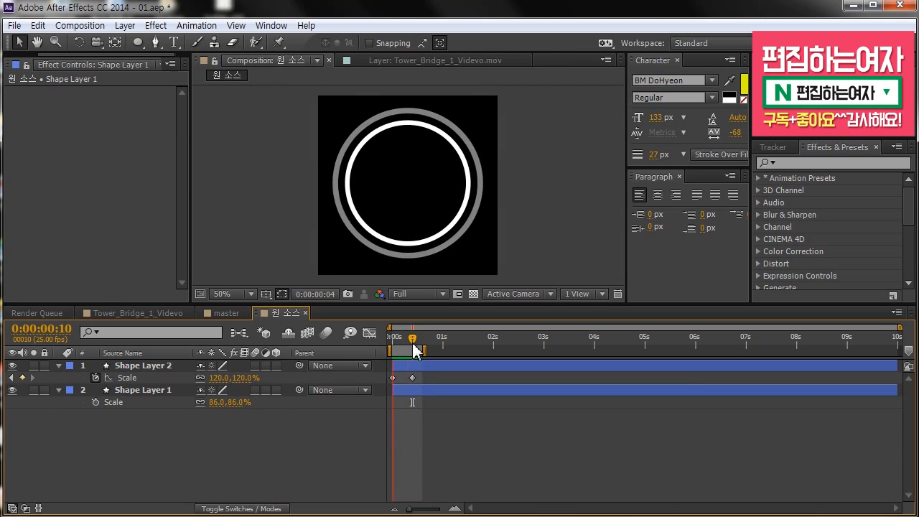
pyautogui.click(404, 346)
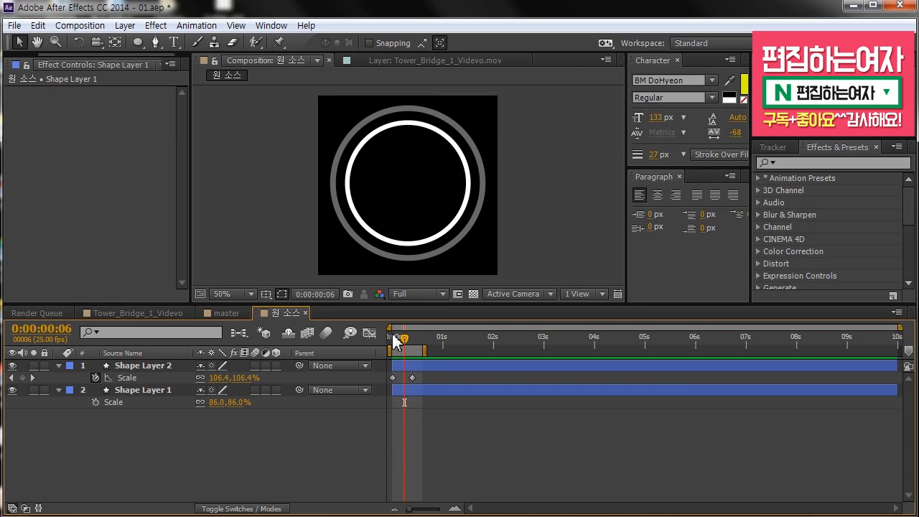
pyautogui.moveTo(405, 340)
pyautogui.mouseDown()
pyautogui.moveTo(397, 342)
pyautogui.moveTo(411, 341)
pyautogui.mouseUp()
# Reveal Shape Layer 2's keyframes and apply Easy Ease In to its Opacity keyframe at 0:00:00:10
pyautogui.click(415, 366)
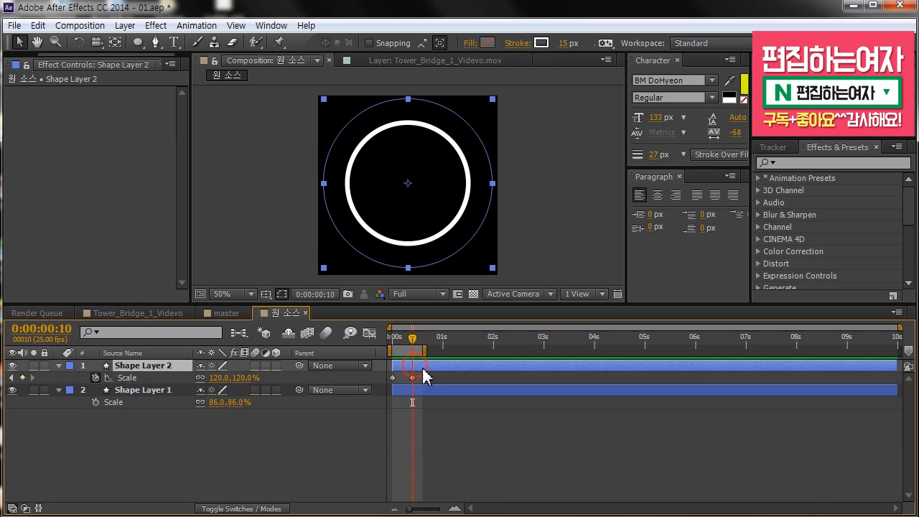
pyautogui.press('s')
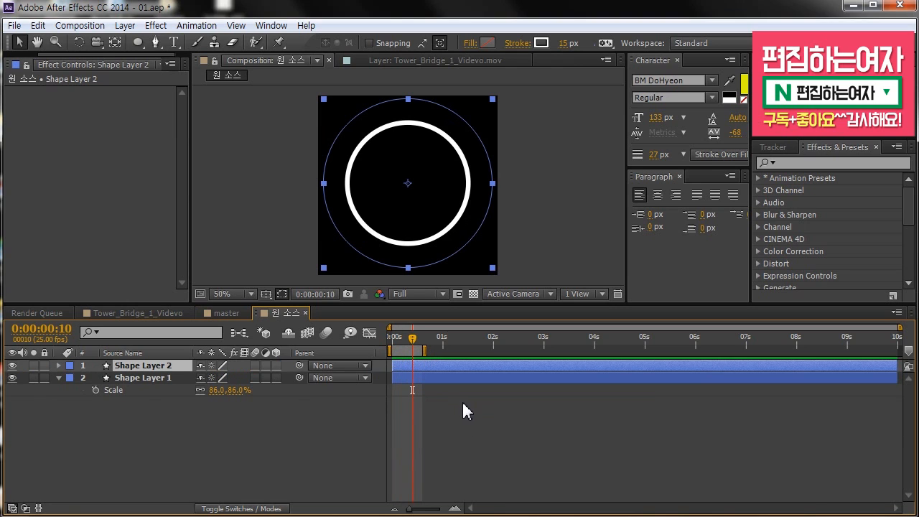
pyautogui.press('u')
pyautogui.click(463, 454)
pyautogui.moveTo(410, 340)
pyautogui.mouseDown()
pyautogui.moveTo(388, 341)
pyautogui.moveTo(410, 342)
pyautogui.mouseUp()
pyautogui.moveTo(406, 397); pyautogui.dragTo(420, 377)
pyautogui.click(412, 337)
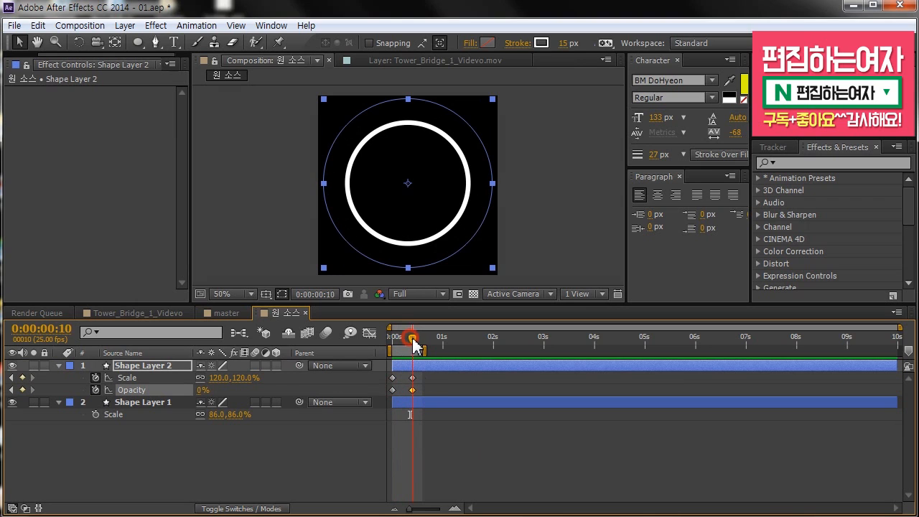
pyautogui.rightClick(412, 390)
pyautogui.moveTo(490, 386)
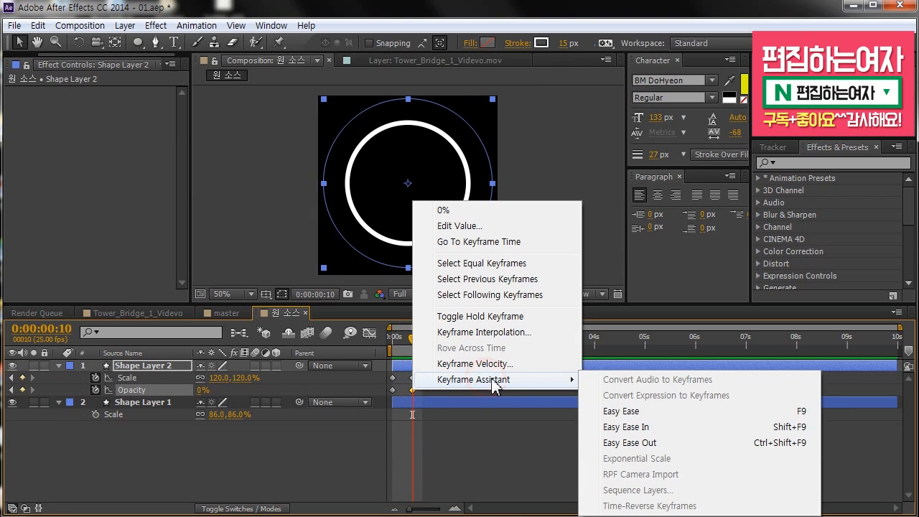
pyautogui.click(722, 433)
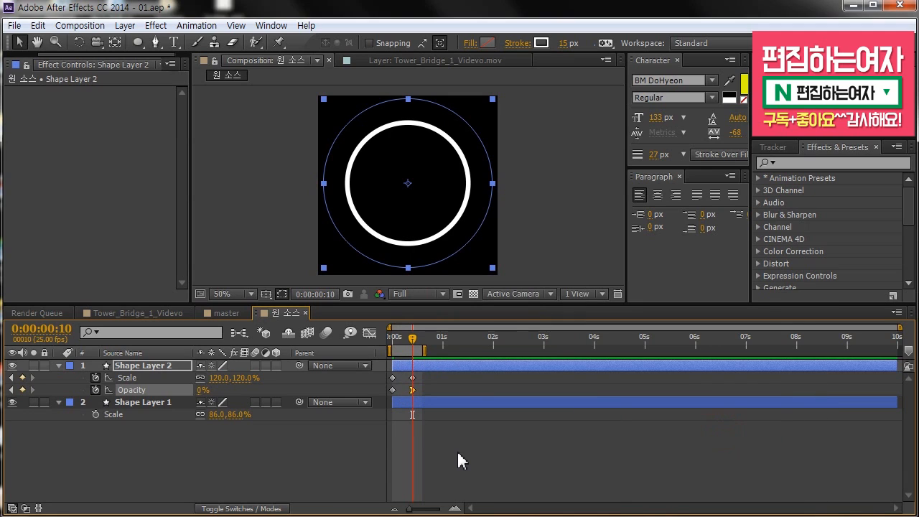
# Apply Easy Ease Out to Shape Layer 2's Scale keyframe at 0:00:00:00
pyautogui.click(399, 378)
pyautogui.click(392, 378)
pyautogui.click(279, 449)
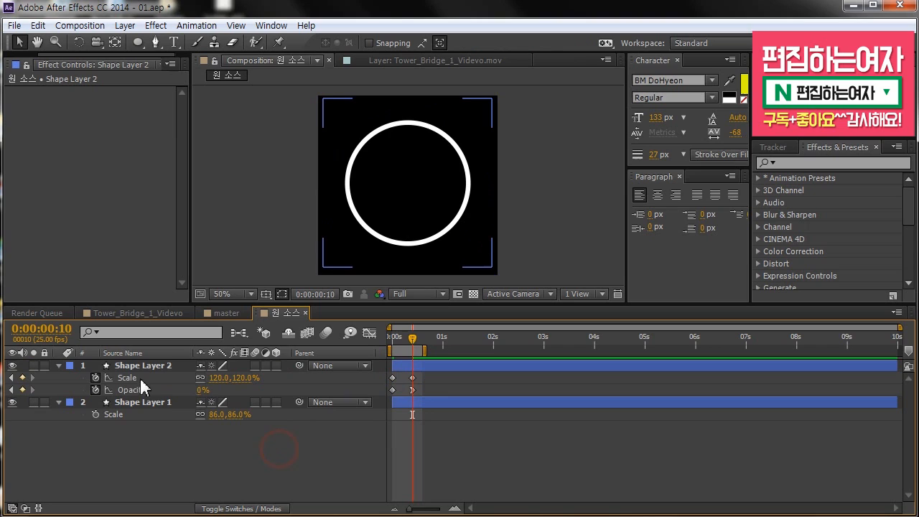
pyautogui.click(392, 377)
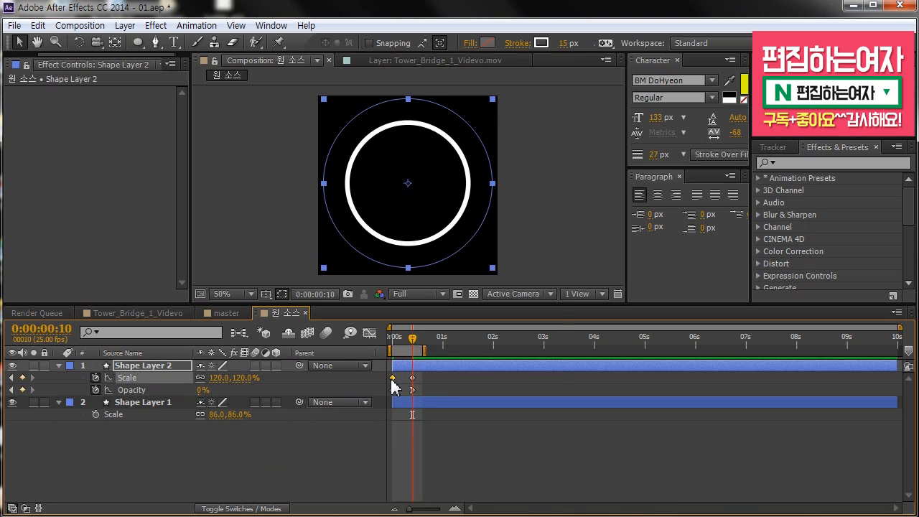
pyautogui.rightClick(392, 377)
pyautogui.moveTo(480, 368)
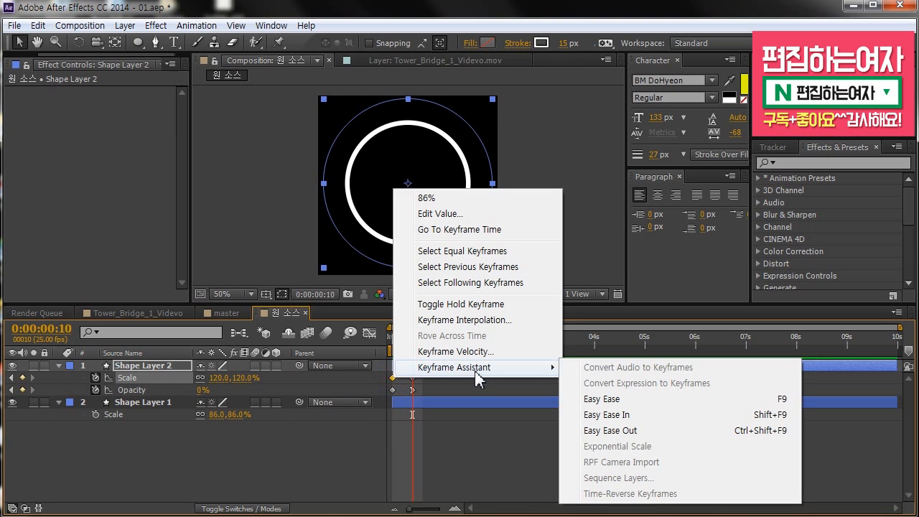
pyautogui.click(635, 432)
pyautogui.click(474, 450)
# Preview the eased circle animation and check the eased Scale and Opacity keyframes of Shape Layer 2
pyautogui.press('space')
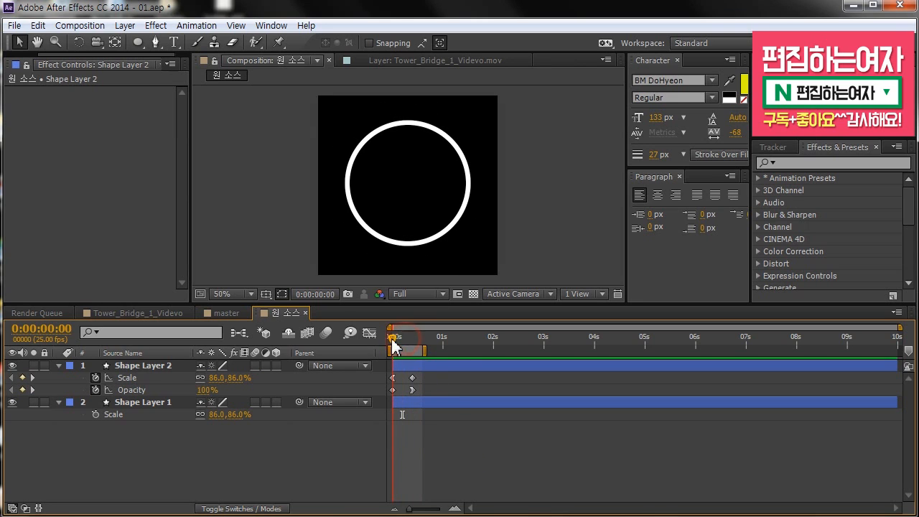
pyautogui.press('KP_0')
pyautogui.moveTo(411, 339); pyautogui.dragTo(392, 345)
pyautogui.click(393, 377)
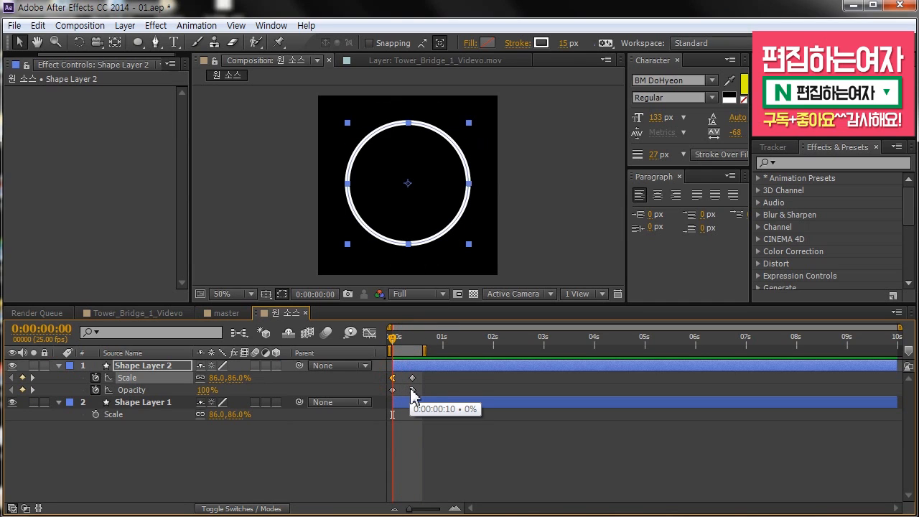
pyautogui.click(412, 389)
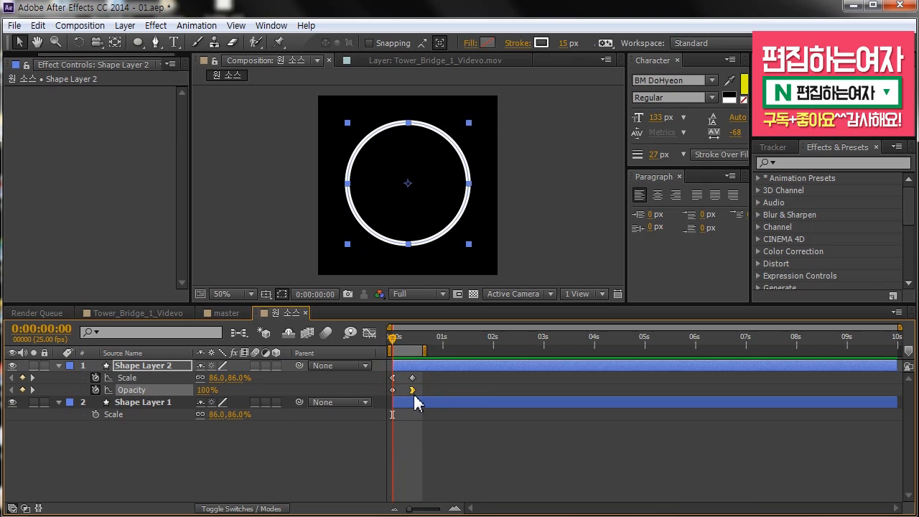
pyautogui.moveTo(400, 345)
pyautogui.mouseDown()
pyautogui.moveTo(391, 339)
pyautogui.moveTo(411, 339)
pyautogui.moveTo(392, 343)
pyautogui.mouseUp()
# Trim the end of Shape Layer 2 to 0:00:00:10
pyautogui.moveTo(394, 343); pyautogui.dragTo(434, 338)
pyautogui.press('=')
pyautogui.click(404, 427)
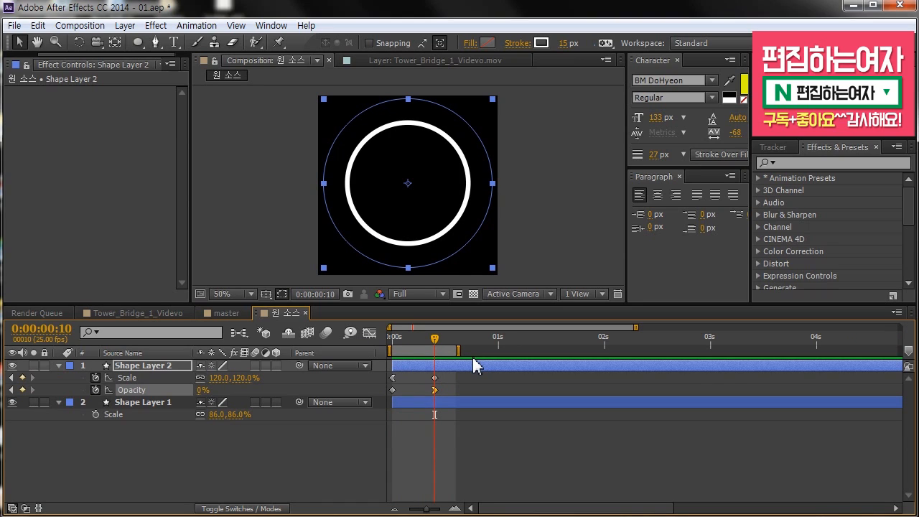
pyautogui.hotkey('alt', ']')
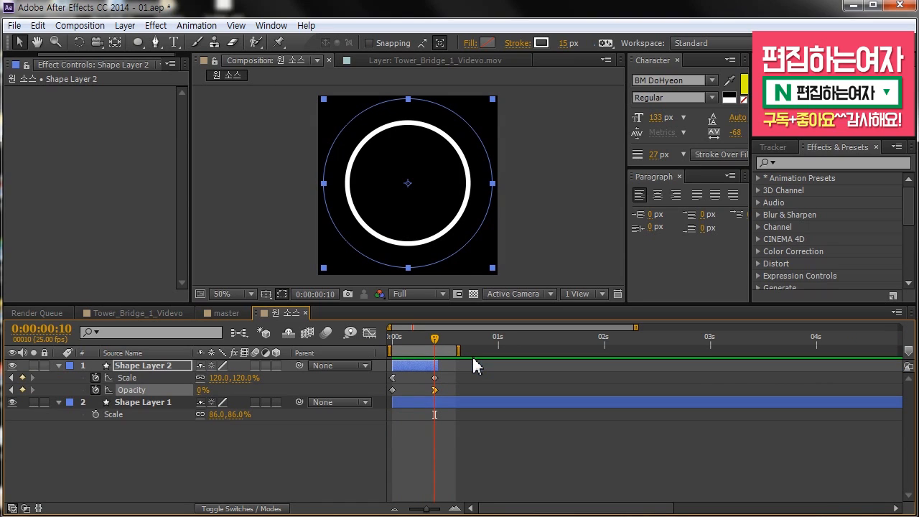
pyautogui.press('-')
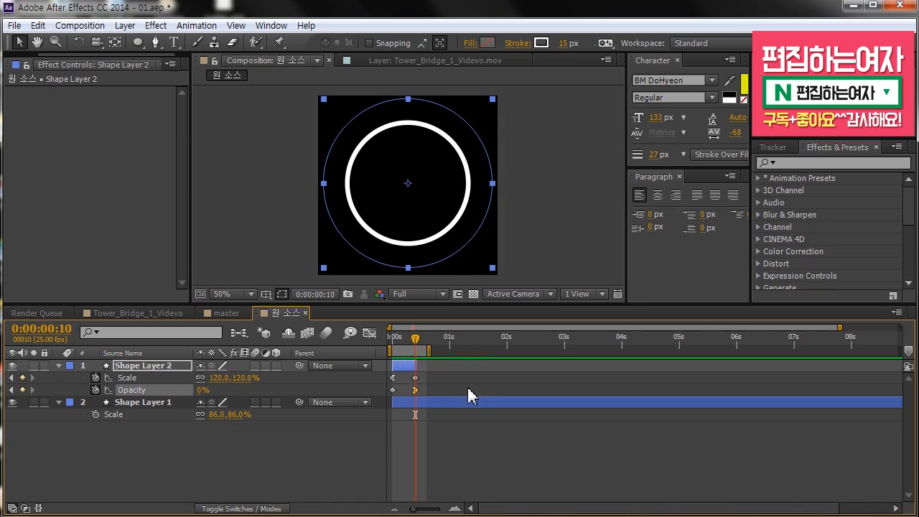
# Make four successive duplicates of the trimmed Shape Layer 2, placing each copy directly after the previous one in time
pyautogui.click(434, 444)
pyautogui.click(407, 367)
pyautogui.hotkey('ctrl', 'd')
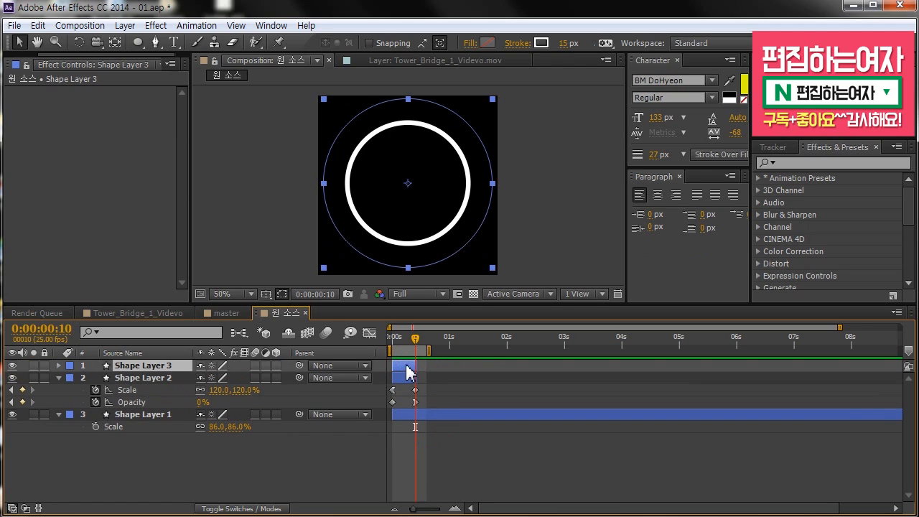
pyautogui.moveTo(407, 370); pyautogui.dragTo(434, 372)
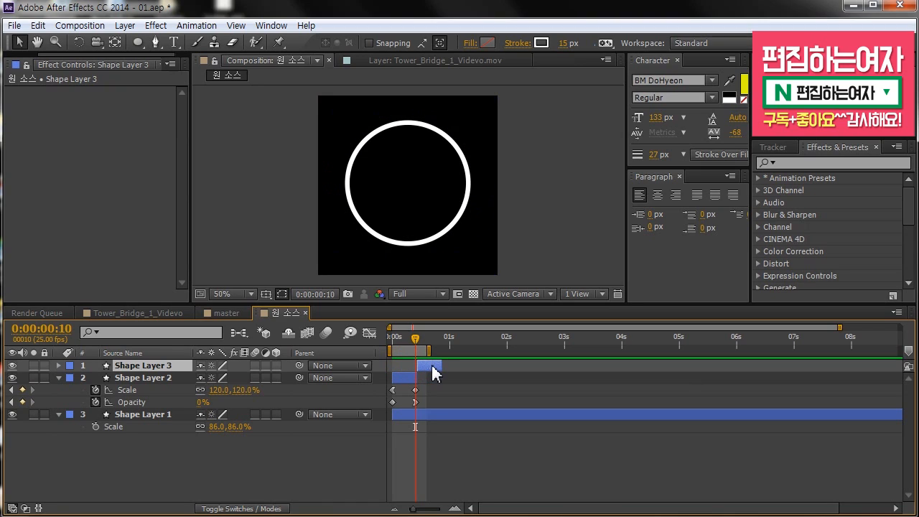
pyautogui.hotkey('ctrl', 'd')
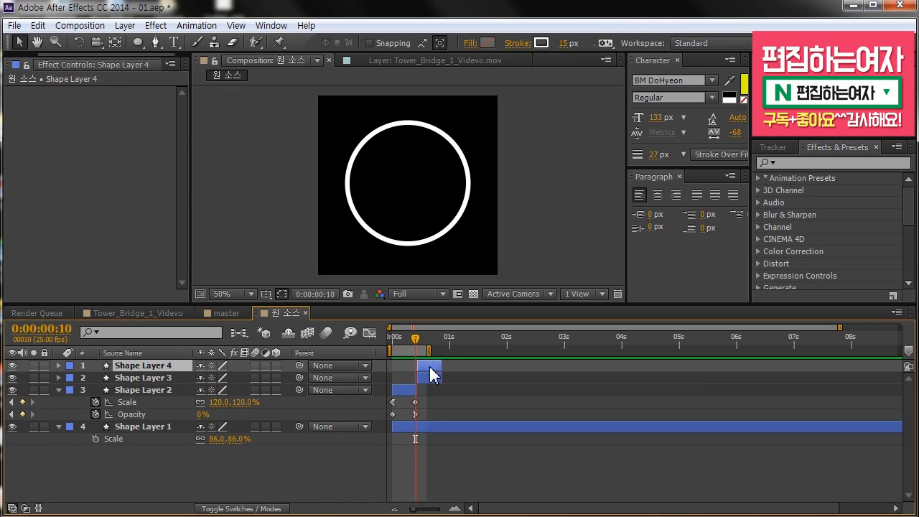
pyautogui.moveTo(426, 371); pyautogui.dragTo(452, 374)
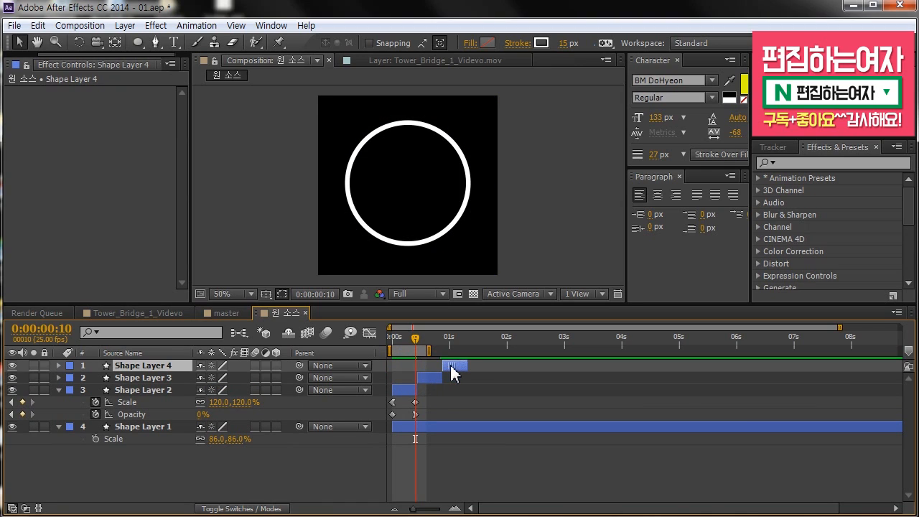
pyautogui.hotkey('ctrl', 'd')
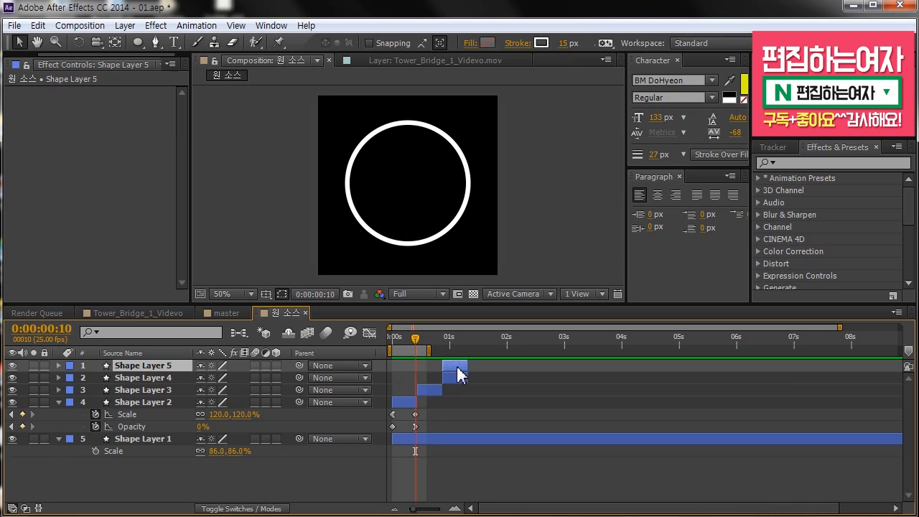
pyautogui.moveTo(456, 368); pyautogui.dragTo(481, 369)
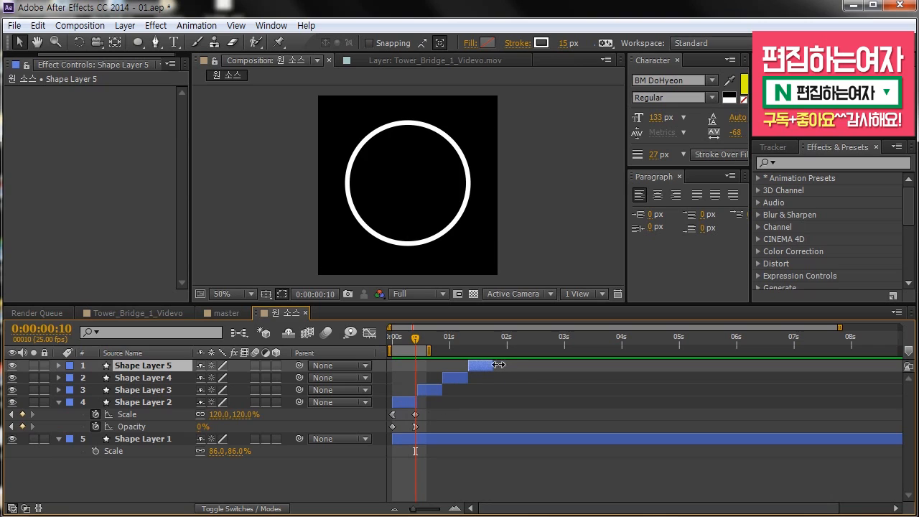
pyautogui.hotkey('ctrl', 'd')
pyautogui.moveTo(487, 369); pyautogui.dragTo(508, 367)
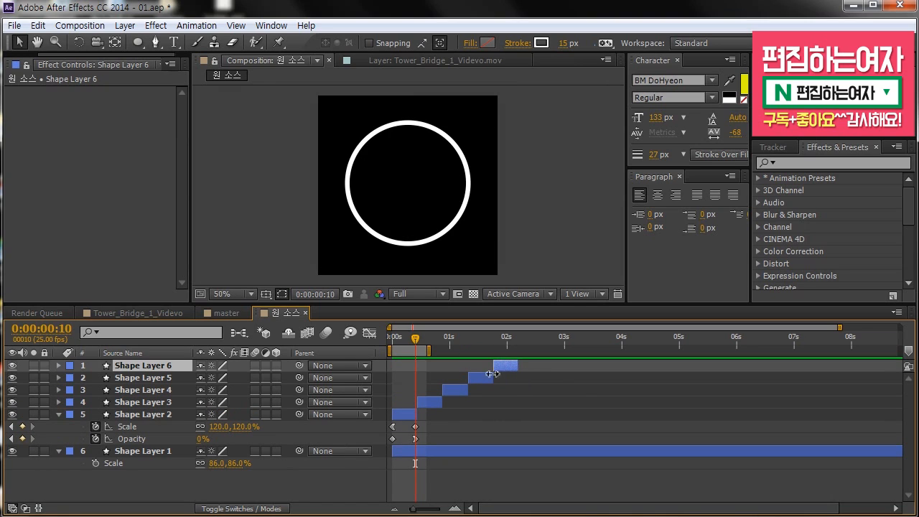
# Duplicate Shape Layers 2 through 6, shift the copies directly after the originals in time, and bring them to the top of the layer stack
pyautogui.click(406, 415)
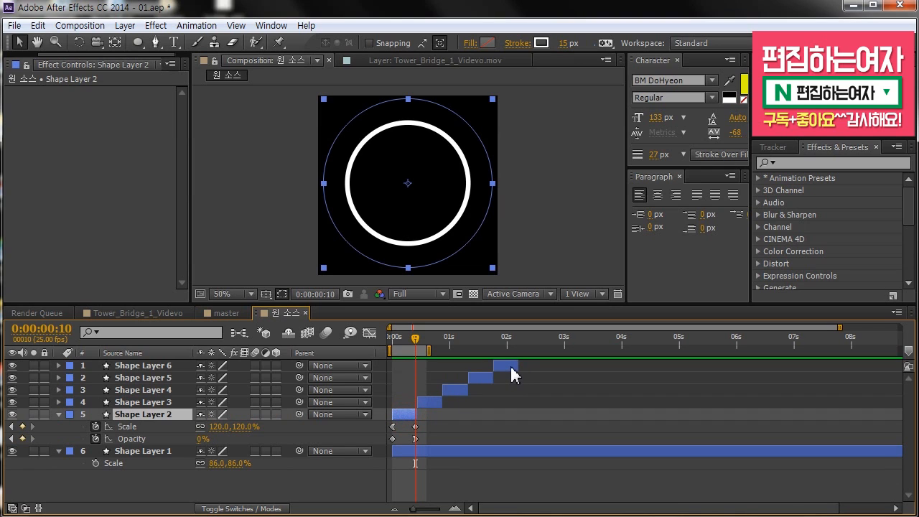
pyautogui.keyDown('shift'); pyautogui.click(511, 368); pyautogui.keyUp('shift')
pyautogui.hotkey('ctrl', 'd')
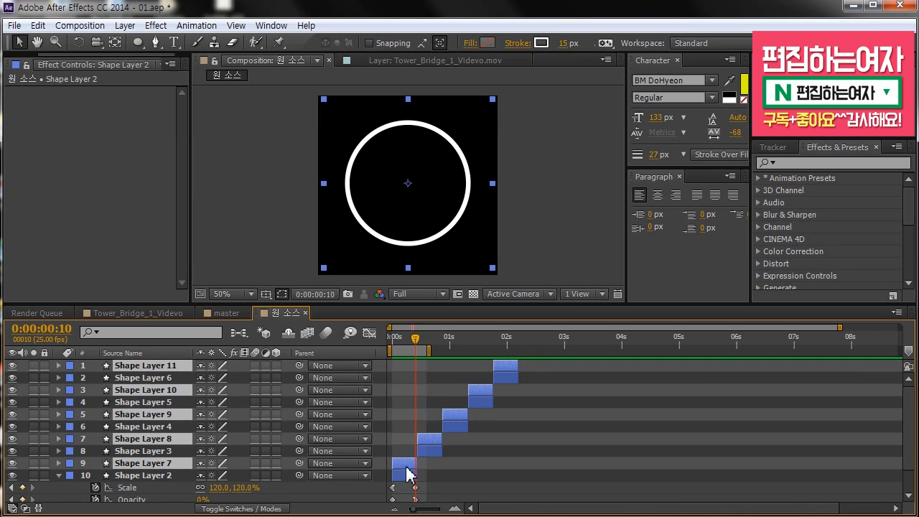
pyautogui.moveTo(405, 465); pyautogui.dragTo(530, 465)
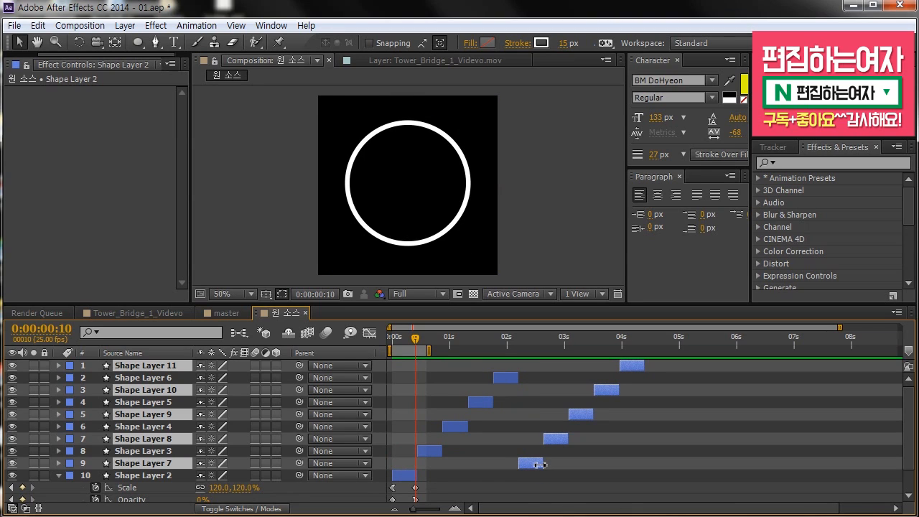
pyautogui.hotkey('ctrl', 'shift', ']')
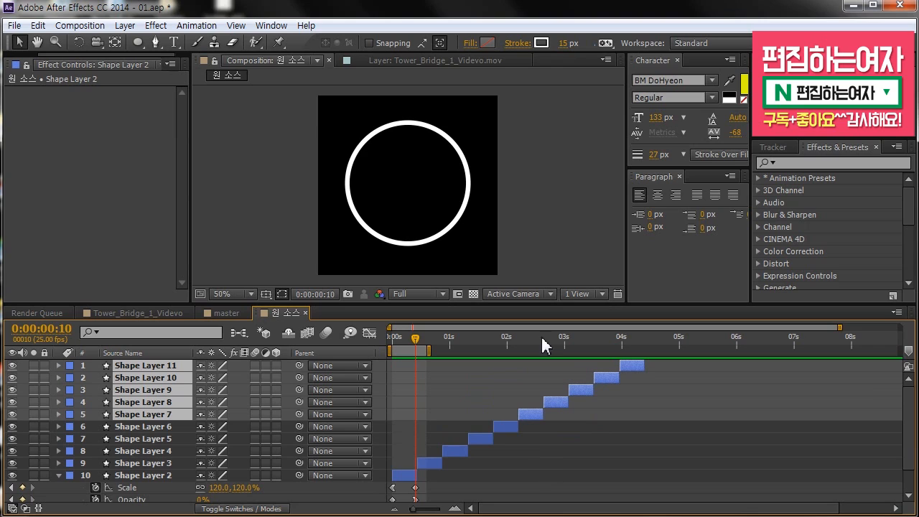
# Duplicate Shape Layers 7 through 11, placing the new copies right after them in time and at the top of the stack
pyautogui.hotkey('ctrl', 'd')
pyautogui.moveTo(537, 463); pyautogui.dragTo(660, 463)
pyautogui.hotkey('ctrl', 'shift', ']')
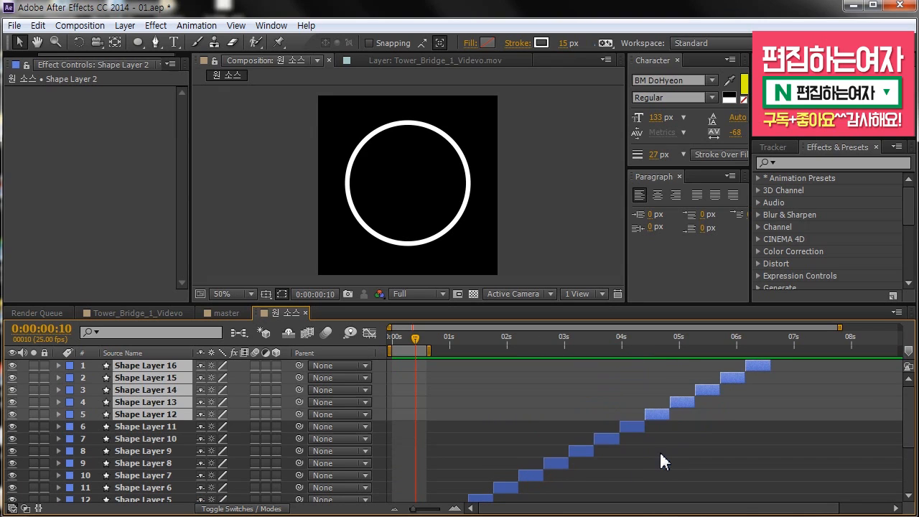
# End the work area at 0:00:06:14, where the last circle layer finishes, and preview the repeating pulse
pyautogui.moveTo(404, 338); pyautogui.dragTo(767, 350)
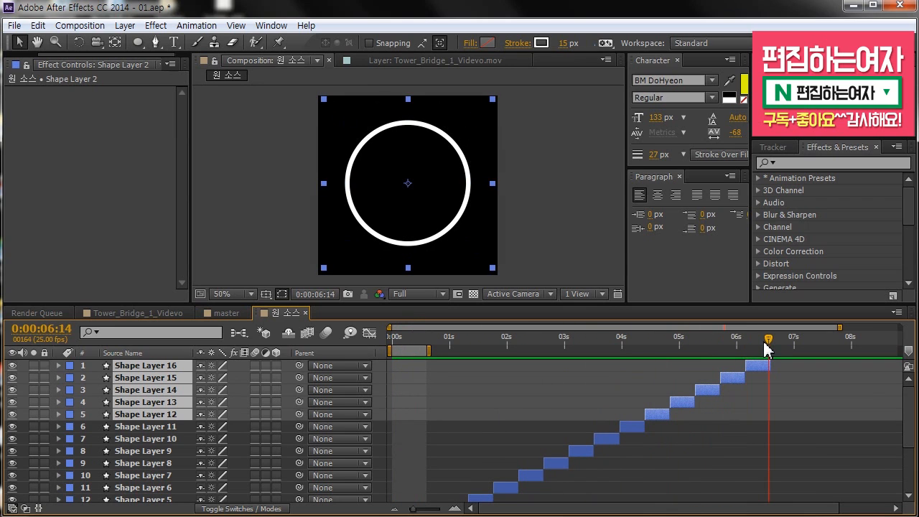
pyautogui.press('n')
pyautogui.press('space')
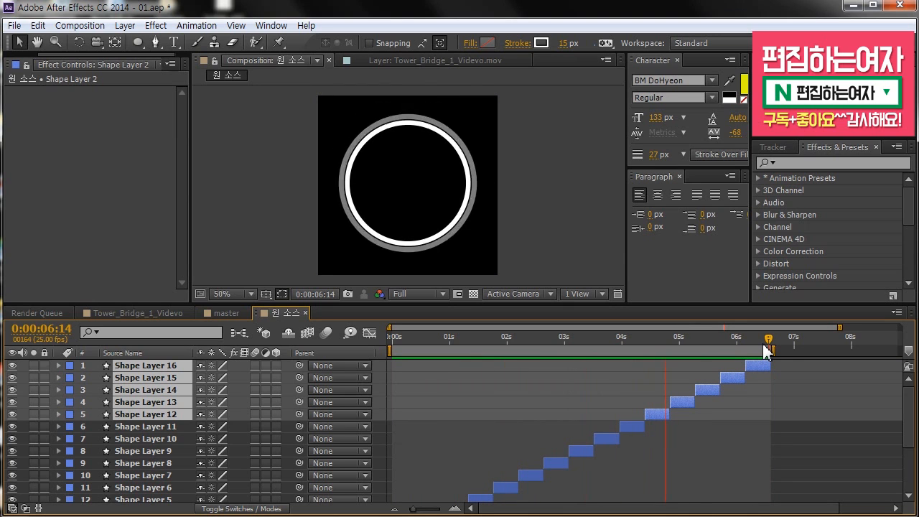
pyautogui.press('space')
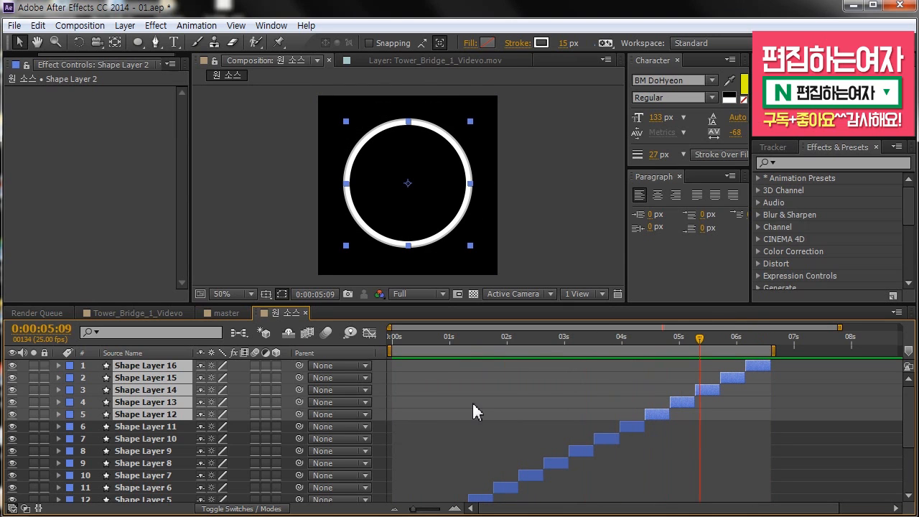
# Add the 원 소스 composition as the top layer of the master composition
pyautogui.click(236, 315)
pyautogui.click(8, 65)
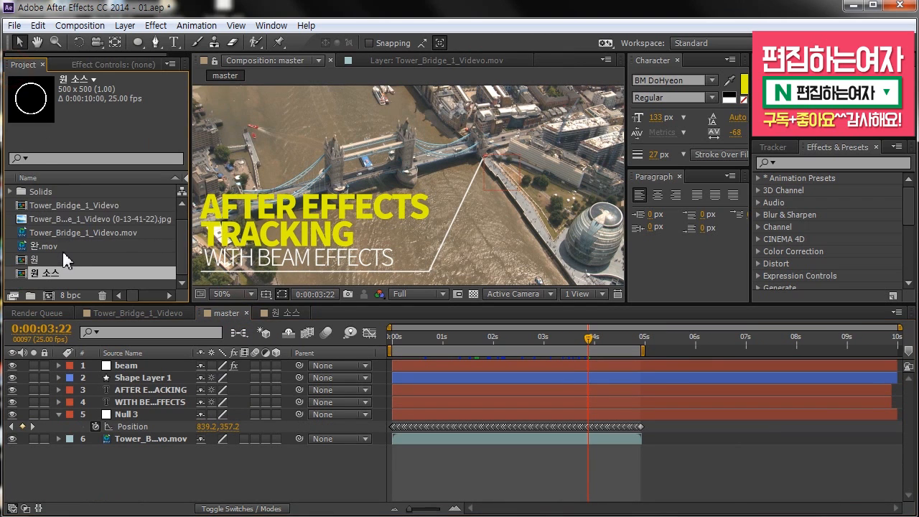
pyautogui.moveTo(41, 276); pyautogui.dragTo(94, 365)
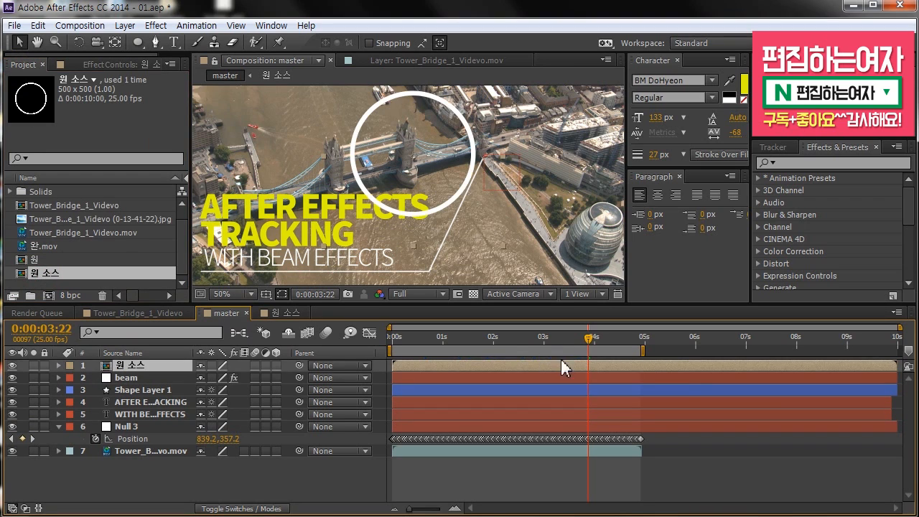
# Link the 원 소스 layer's Position to Null 3's Position with an expression and scrub the footage to check the tracking
pyautogui.press('Home')
pyautogui.click(147, 366)
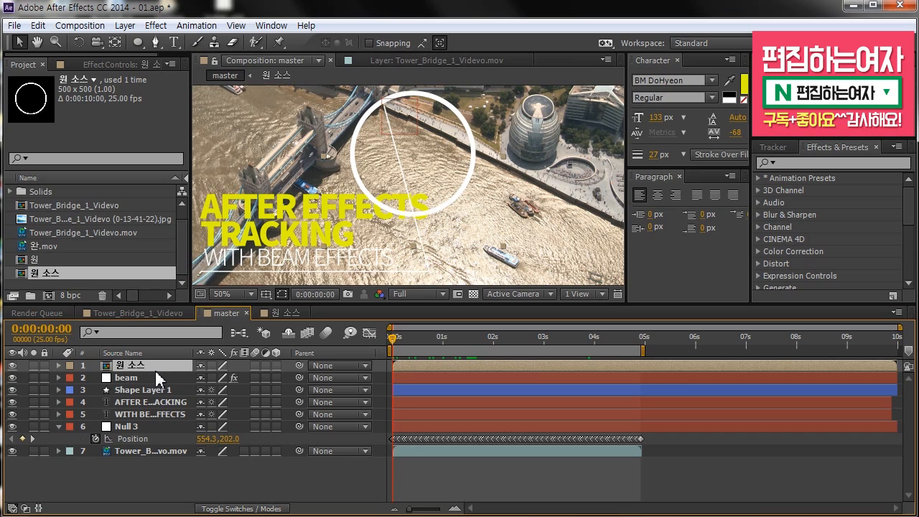
pyautogui.press('p')
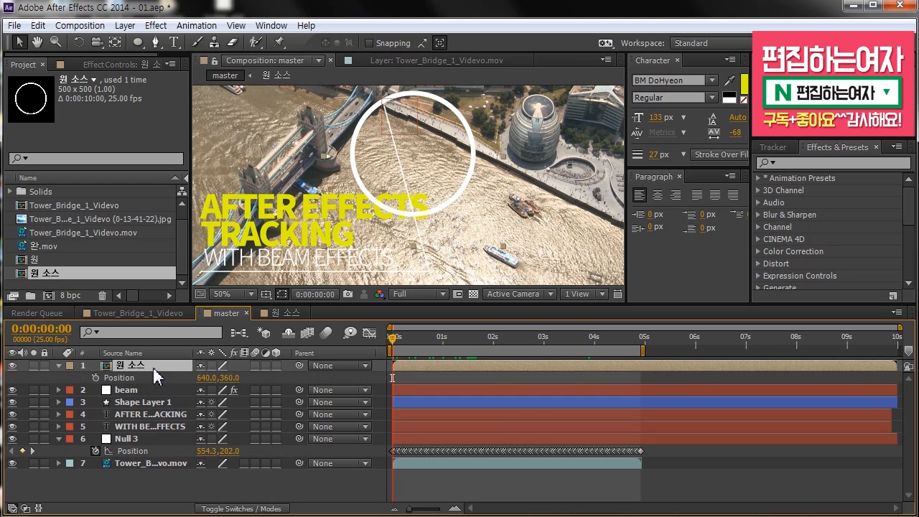
pyautogui.keyDown('alt'); pyautogui.click(96, 379); pyautogui.keyUp('alt')
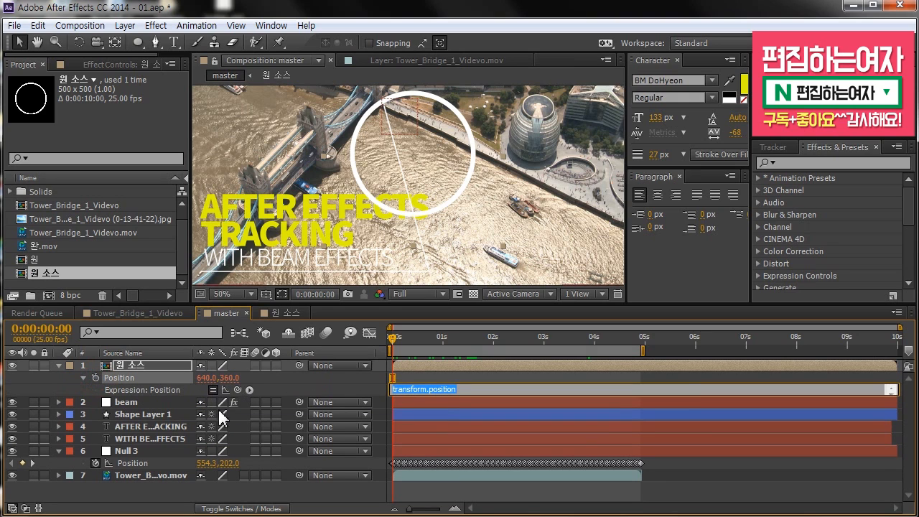
pyautogui.moveTo(238, 390); pyautogui.dragTo(143, 462)
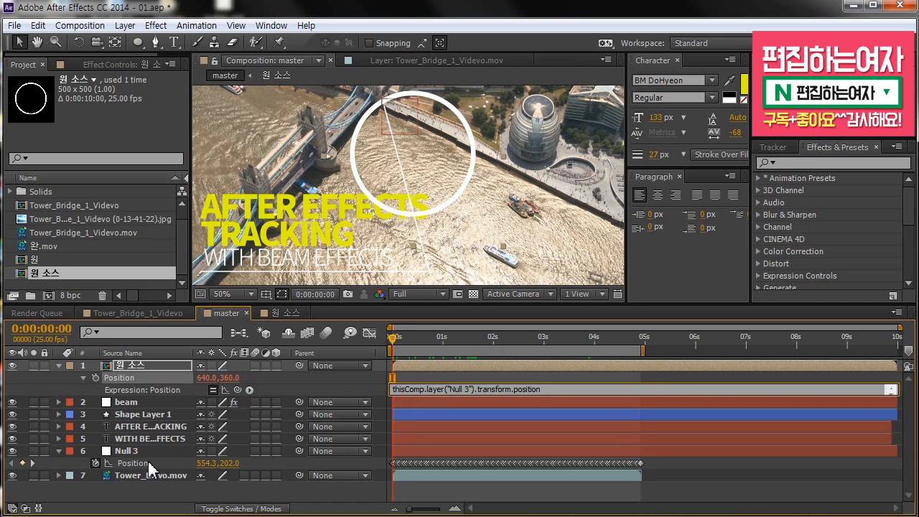
pyautogui.press('KP_Enter')
pyautogui.press('h')
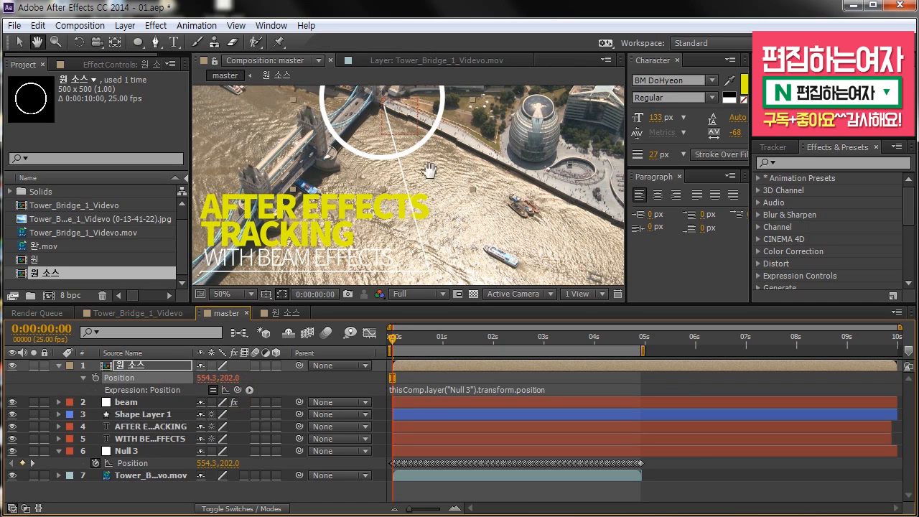
pyautogui.moveTo(389, 117); pyautogui.dragTo(387, 149)
pyautogui.press('v')
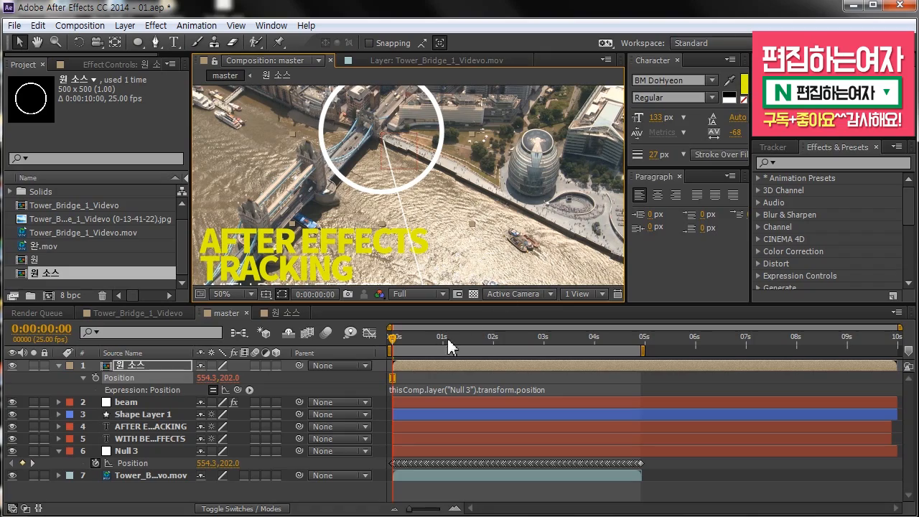
pyautogui.moveTo(400, 346); pyautogui.dragTo(459, 345)
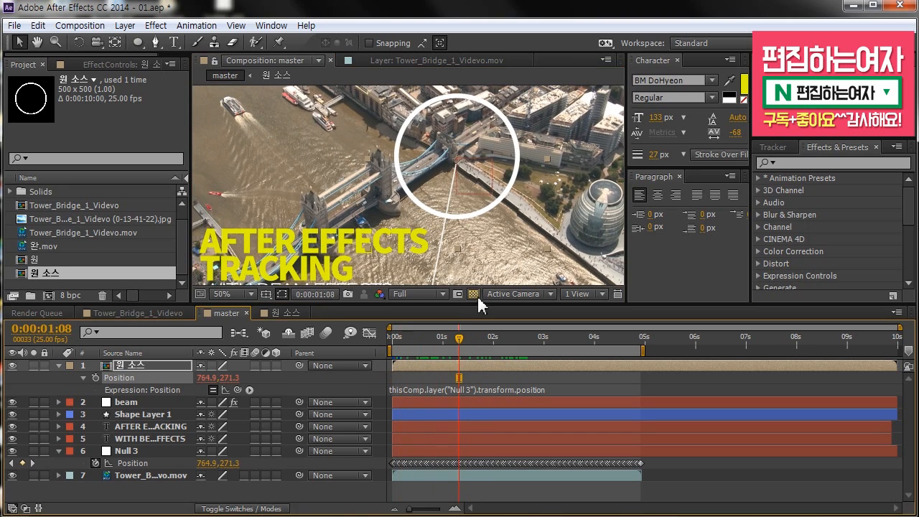
# Scale the 원 소스 layer to 27% and scrub to about 0:00:01:15 to check its size
pyautogui.click(157, 363)
pyautogui.press('s')
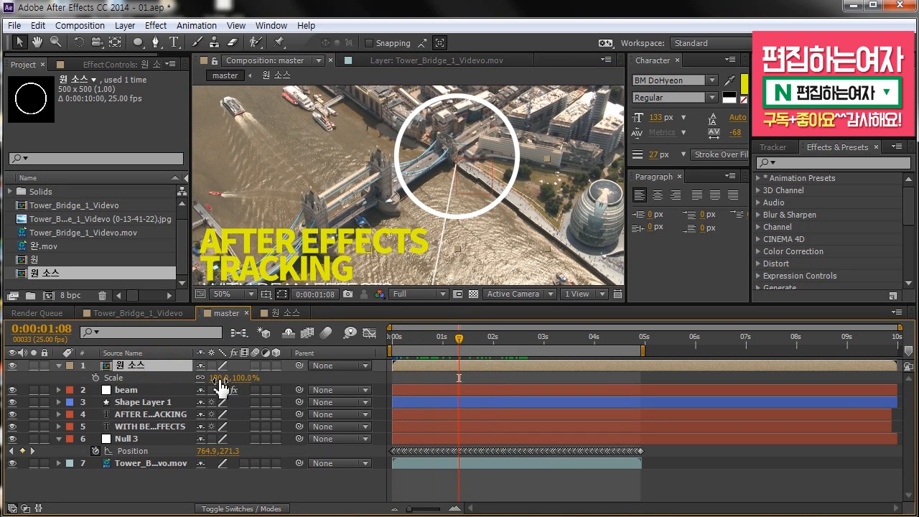
pyautogui.moveTo(219, 378); pyautogui.dragTo(166, 376)
pyautogui.moveTo(394, 338); pyautogui.dragTo(473, 347)
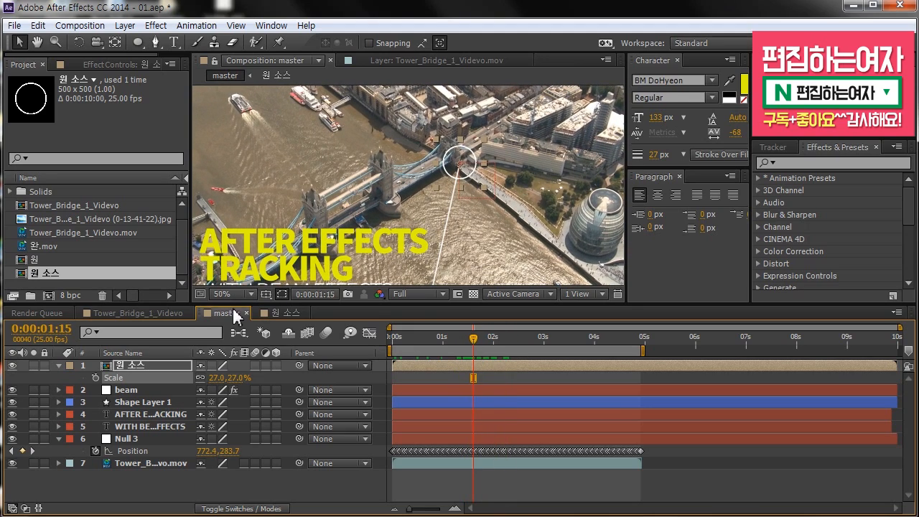
# Examine the finished Tower_Bridge_1_Videvo composition for the circle's start time and compare it with master
pyautogui.click(136, 313)
pyautogui.moveTo(508, 332)
pyautogui.mouseDown()
pyautogui.moveTo(477, 337)
pyautogui.moveTo(515, 339)
pyautogui.mouseUp()
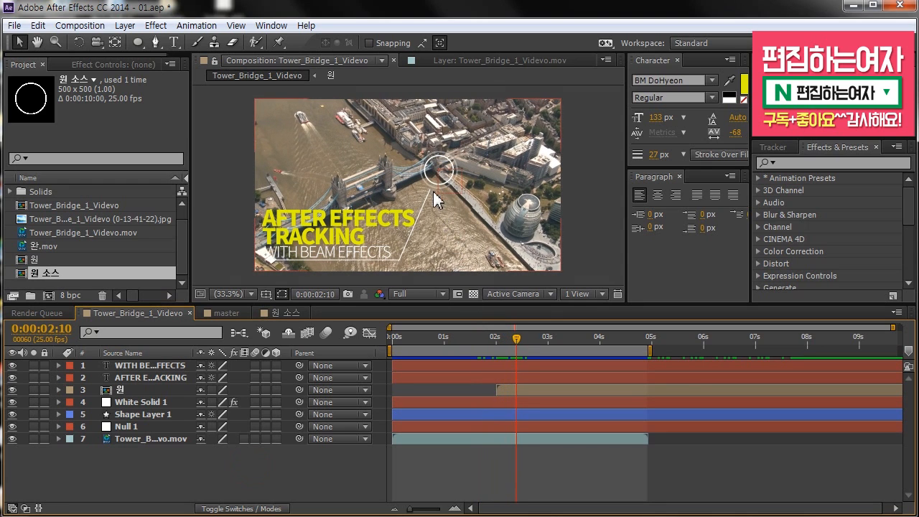
pyautogui.moveTo(513, 348)
pyautogui.mouseDown()
pyautogui.moveTo(474, 347)
pyautogui.moveTo(507, 337)
pyautogui.moveTo(473, 338)
pyautogui.moveTo(493, 342)
pyautogui.mouseUp()
pyautogui.click(284, 312)
pyautogui.click(226, 312)
pyautogui.click(173, 313)
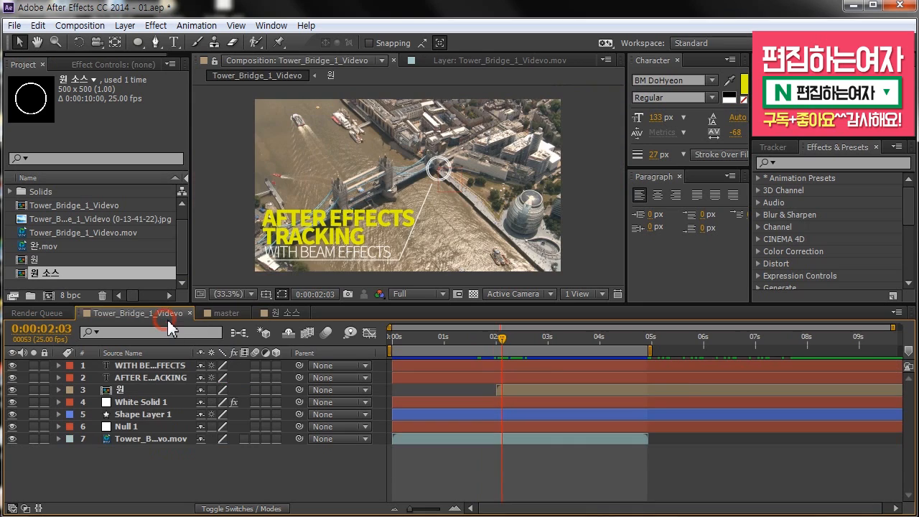
pyautogui.click(224, 312)
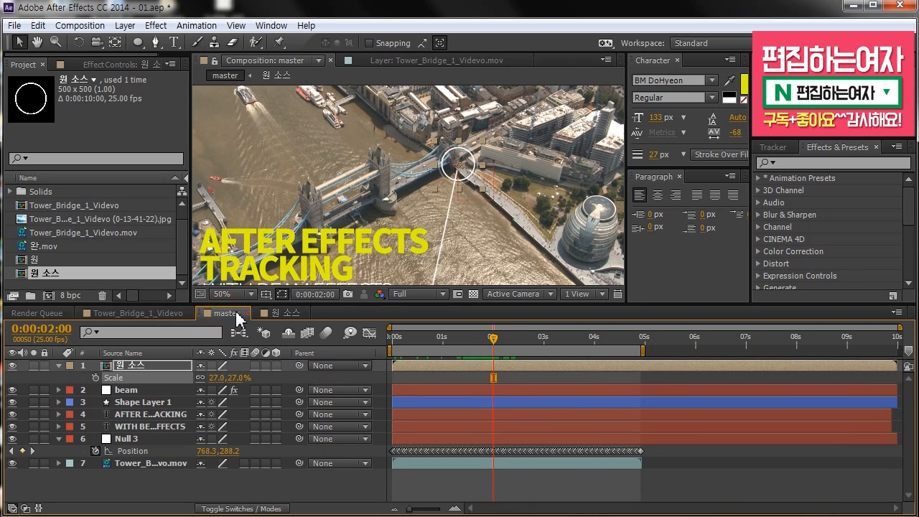
# Trim the start of the 원 소스 layer in master to 0:00:02:00
pyautogui.click(522, 495)
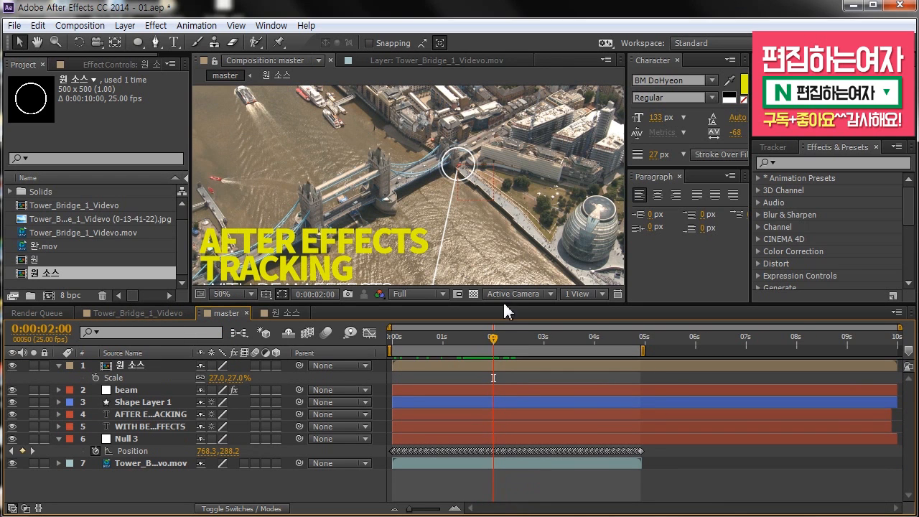
pyautogui.moveTo(493, 338); pyautogui.dragTo(496, 345)
pyautogui.click(161, 367)
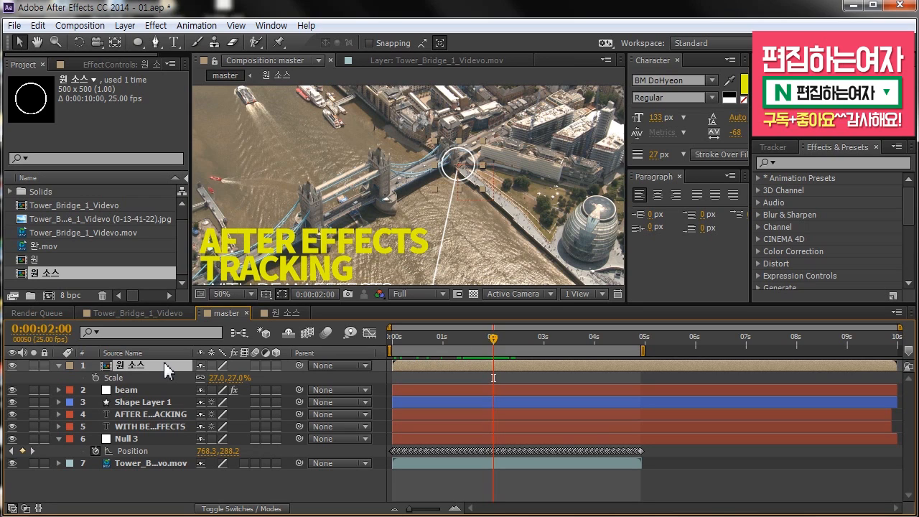
pyautogui.hotkey('alt', '[')
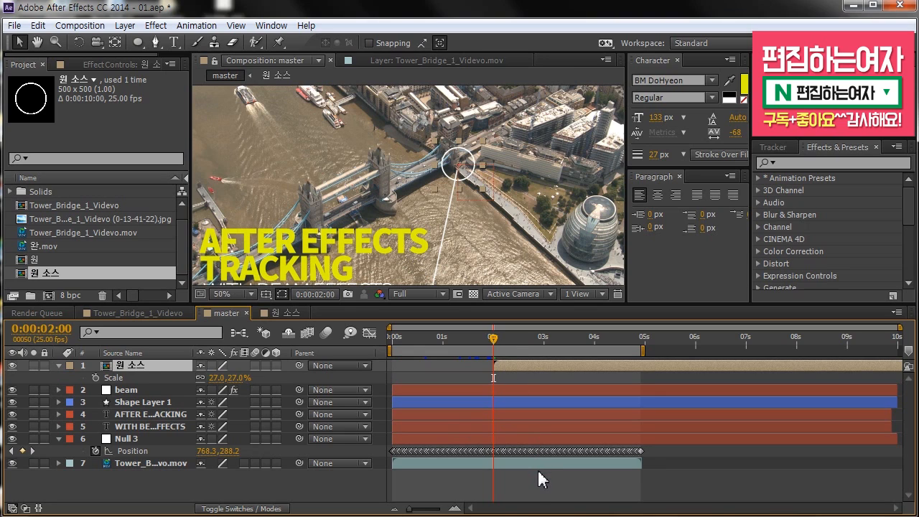
# Turn on keyframing for the Beam effect's Time property on the beam layer at 0:00:02:00
pyautogui.click(142, 388)
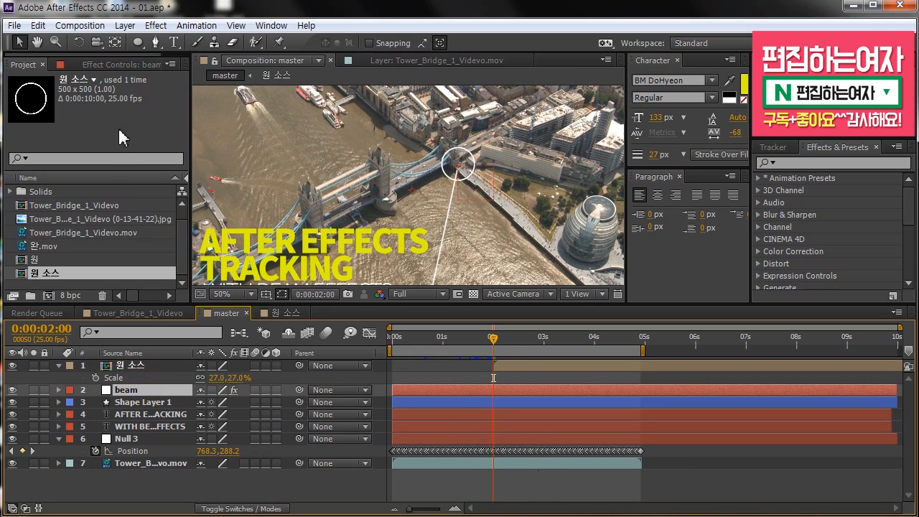
pyautogui.click(122, 62)
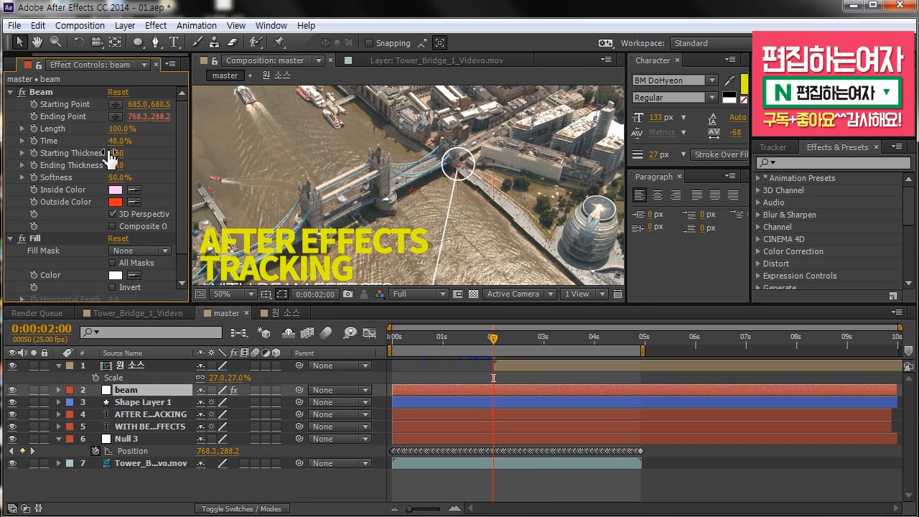
pyautogui.moveTo(492, 338)
pyautogui.mouseDown()
pyautogui.moveTo(389, 340)
pyautogui.moveTo(515, 348)
pyautogui.moveTo(497, 345)
pyautogui.mouseUp()
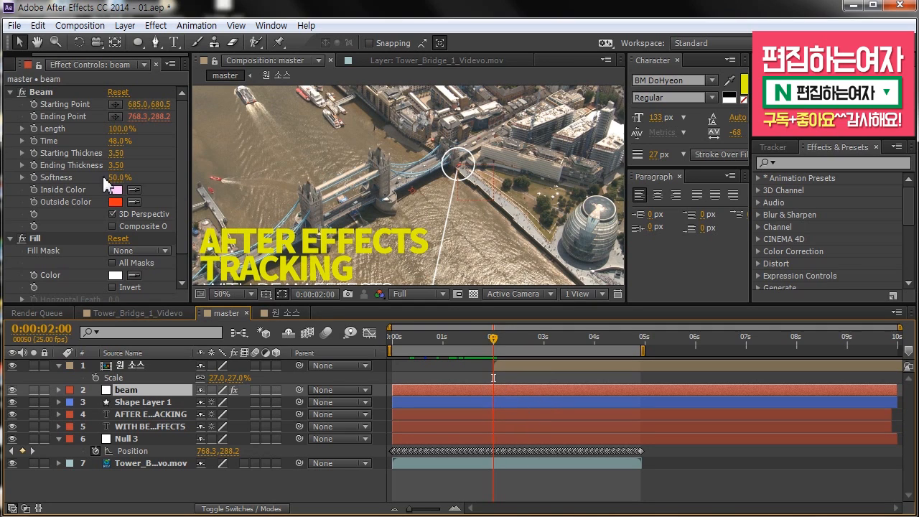
pyautogui.moveTo(491, 338); pyautogui.dragTo(493, 338)
pyautogui.click(33, 143)
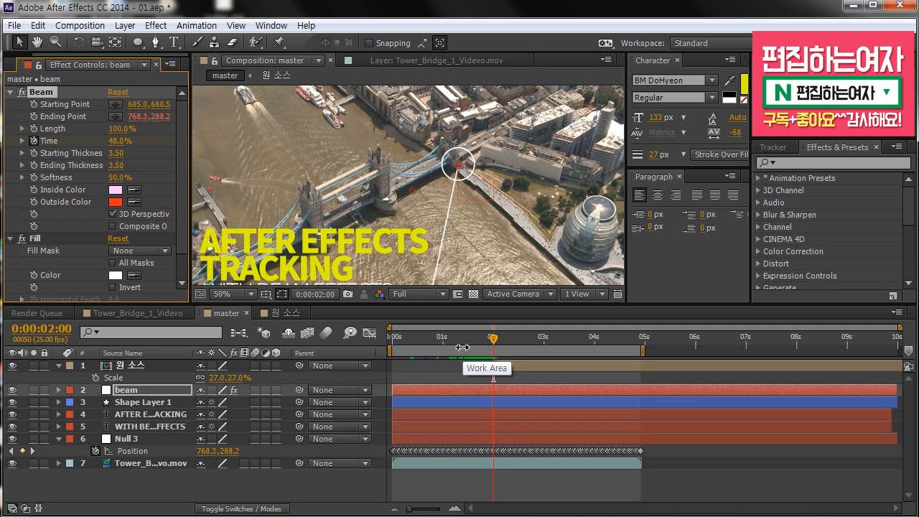
# Set the Beam effect's Time to 40% at 0:00:02:10
pyautogui.press('capslock')
pyautogui.hotkey('shift', 'pagedown')
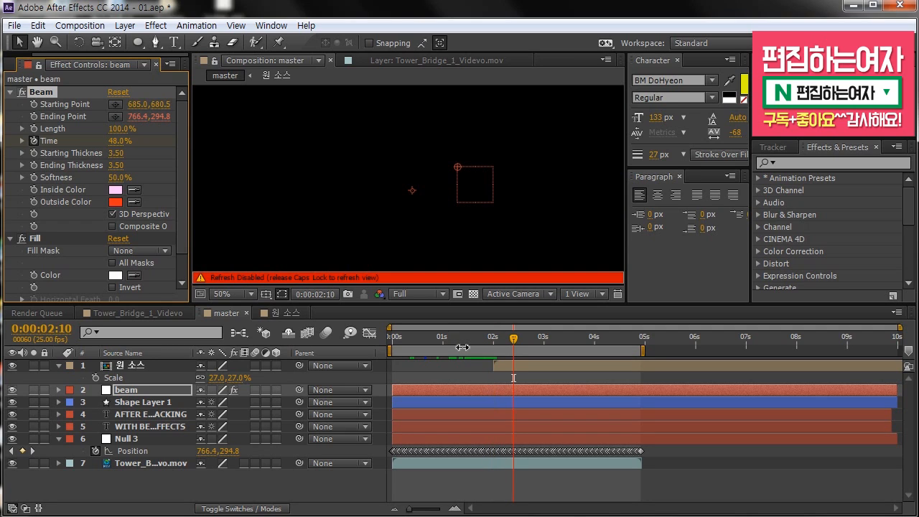
pyautogui.press('capslock')
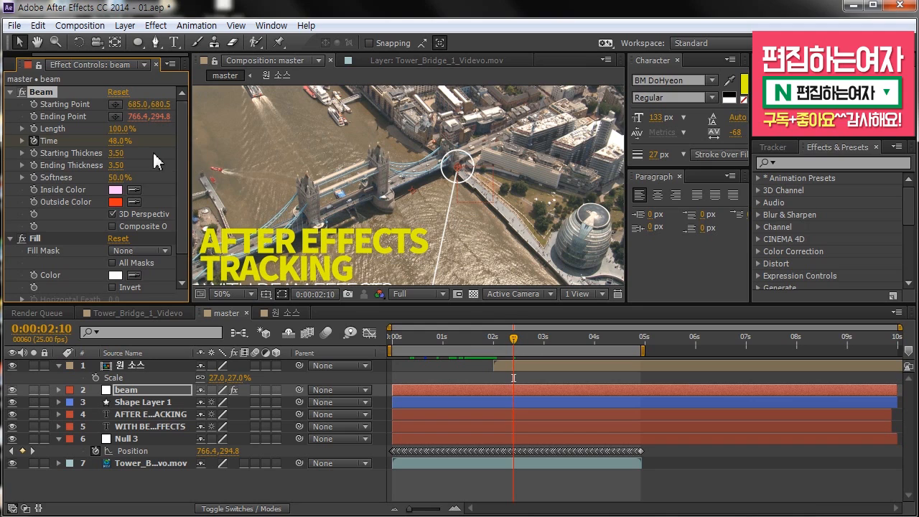
pyautogui.press('/')
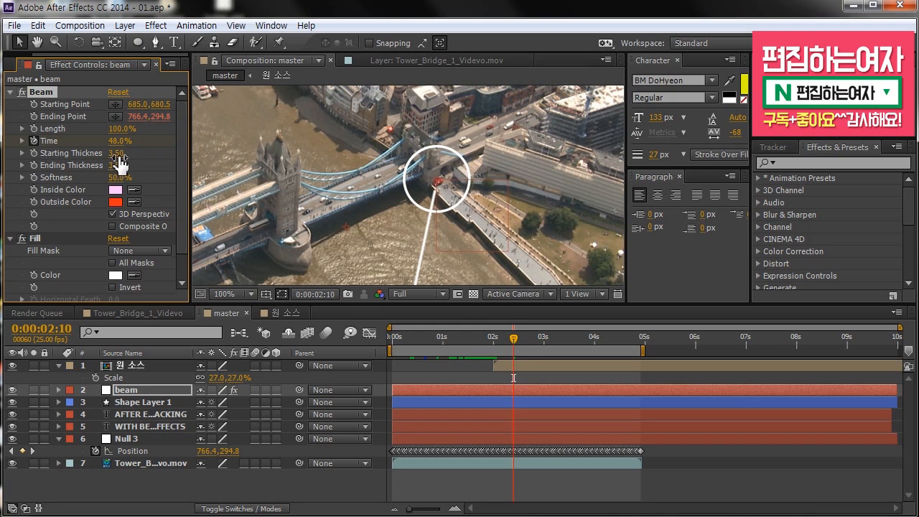
pyautogui.moveTo(116, 142); pyautogui.dragTo(113, 143)
# Set the Beam effect's Softness to 0% and check the line's edge up close
pyautogui.scroll(4, 414, 246)
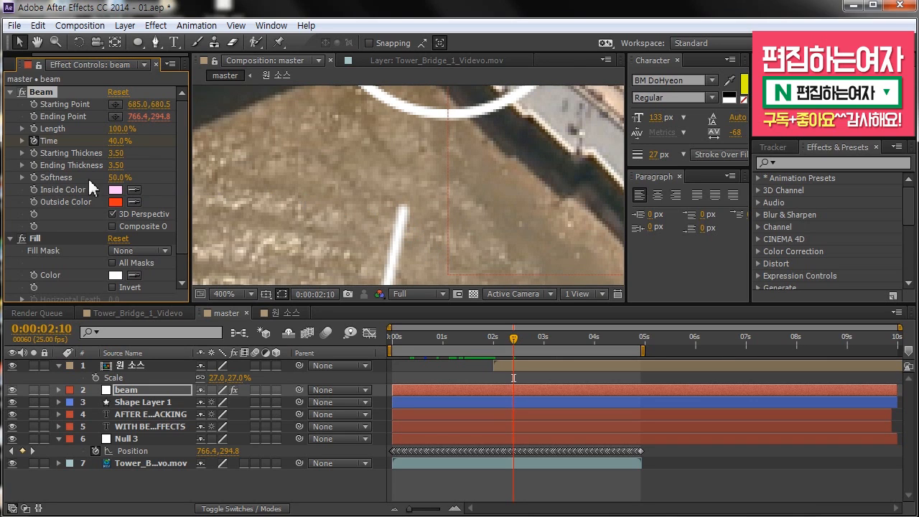
pyautogui.click(118, 177)
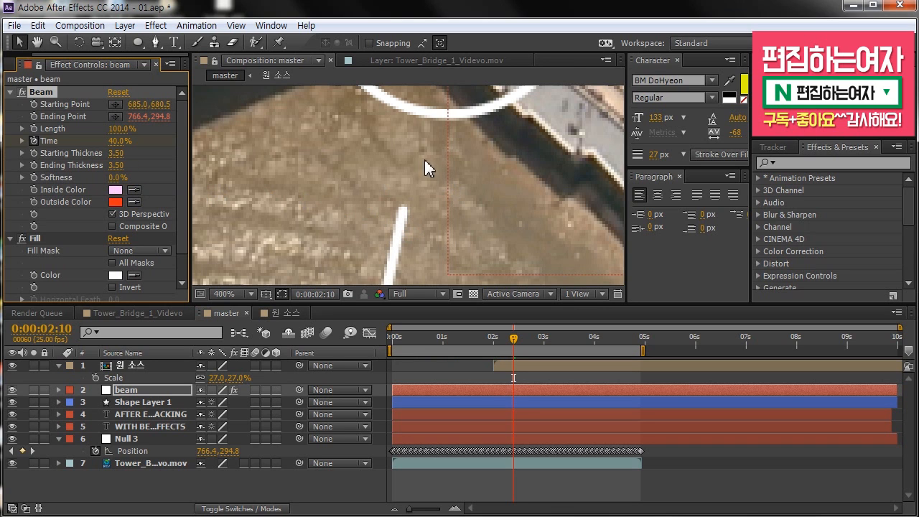
pyautogui.scroll(-5, 437, 171)
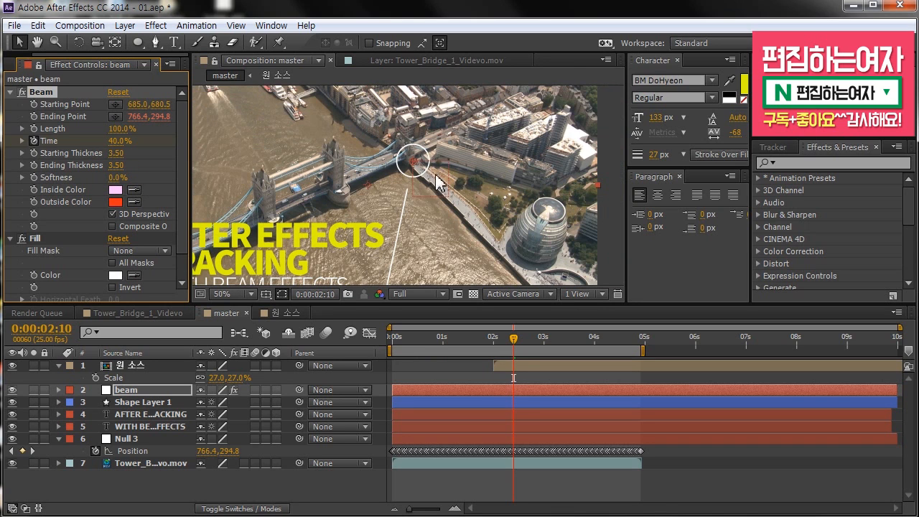
# Reveal the beam layer's Time keyframes in the timeline and set the current time to 0:00:02:11
pyautogui.moveTo(428, 185); pyautogui.dragTo(478, 164)
pyautogui.moveTo(506, 342)
pyautogui.mouseDown()
pyautogui.moveTo(485, 342)
pyautogui.moveTo(520, 340)
pyautogui.moveTo(504, 340)
pyautogui.mouseUp()
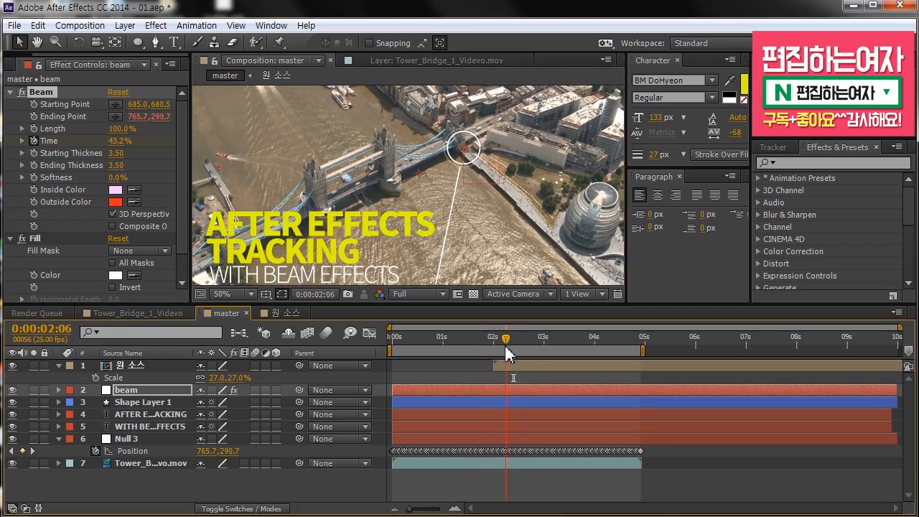
pyautogui.click(511, 391)
pyautogui.press('u')
pyautogui.moveTo(506, 341)
pyautogui.mouseDown()
pyautogui.moveTo(485, 344)
pyautogui.moveTo(521, 342)
pyautogui.moveTo(484, 340)
pyautogui.moveTo(514, 343)
pyautogui.mouseUp()
pyautogui.click(502, 407)
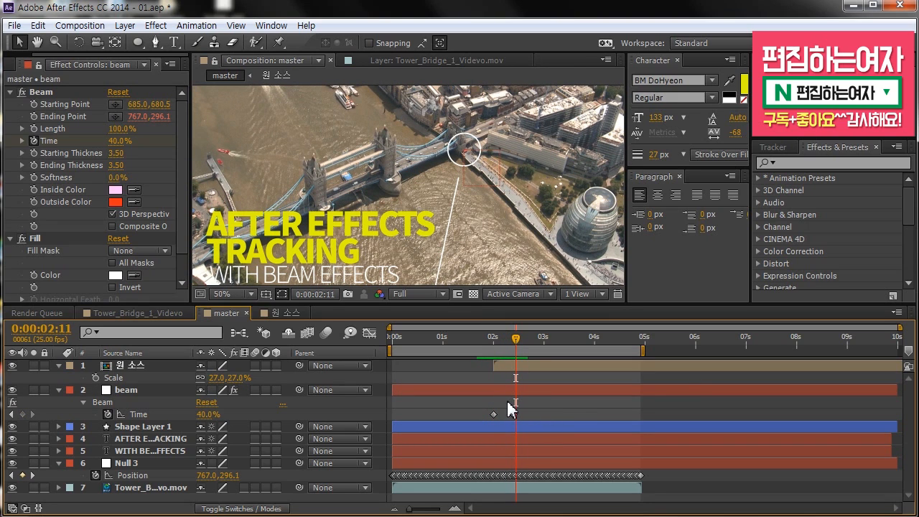
# Apply Easy Ease In to the second Beam Time keyframe and check its curve in the Graph Editor
pyautogui.click(513, 414)
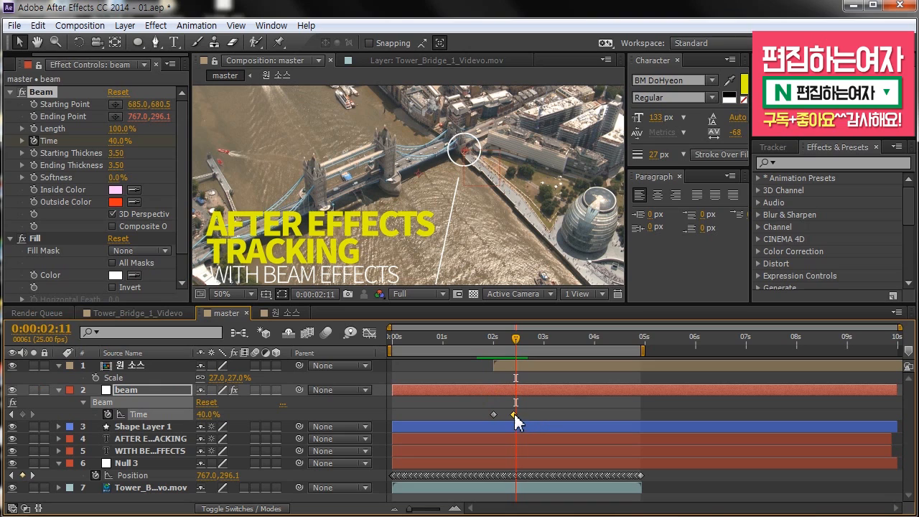
pyautogui.rightClick(514, 414)
pyautogui.moveTo(611, 406)
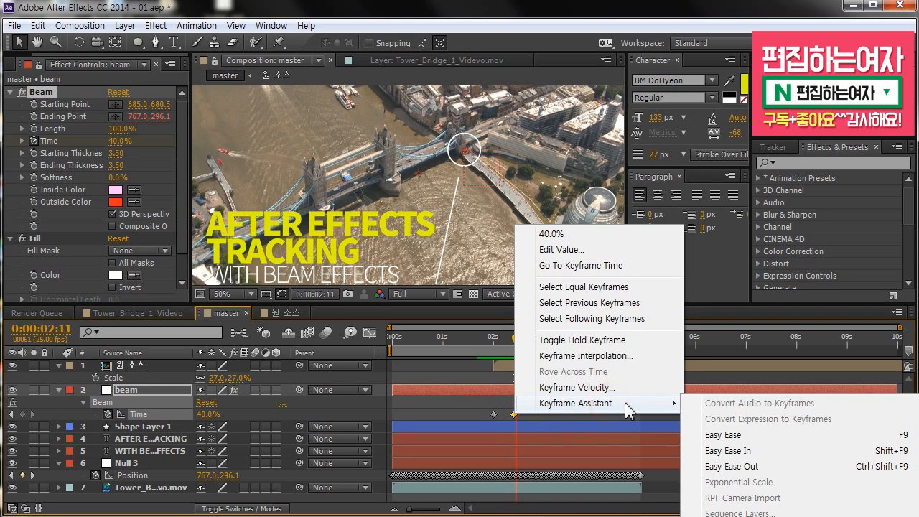
pyautogui.click(751, 452)
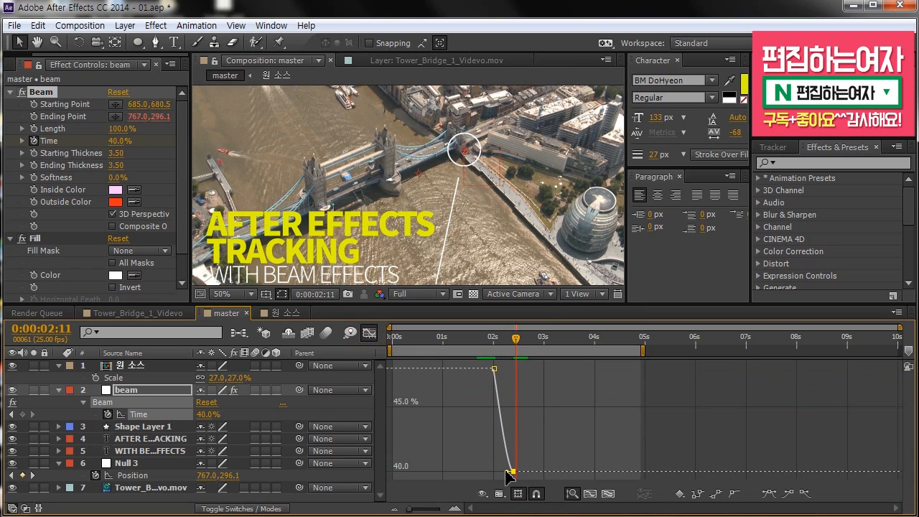
pyautogui.scroll(1, 498, 455)
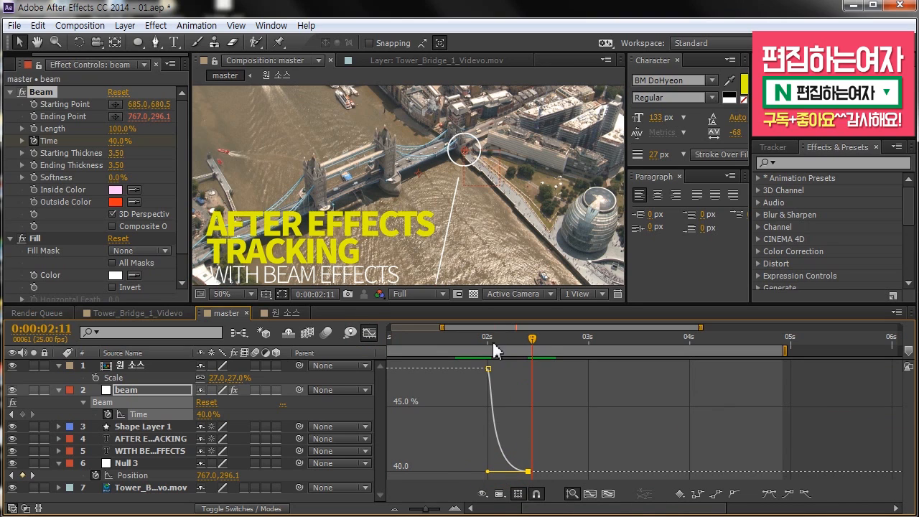
pyautogui.click(369, 334)
pyautogui.scroll(-1, 592, 377)
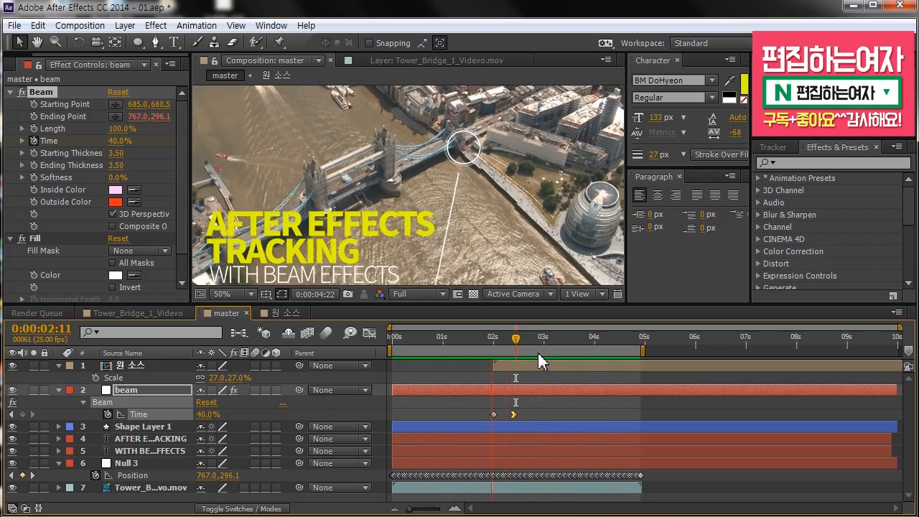
# Move both Beam Time keyframes earlier so the first sits at 0:00:01:23, and preview the animation
pyautogui.click(502, 339)
pyautogui.moveTo(505, 345); pyautogui.dragTo(489, 346)
pyautogui.click(493, 414)
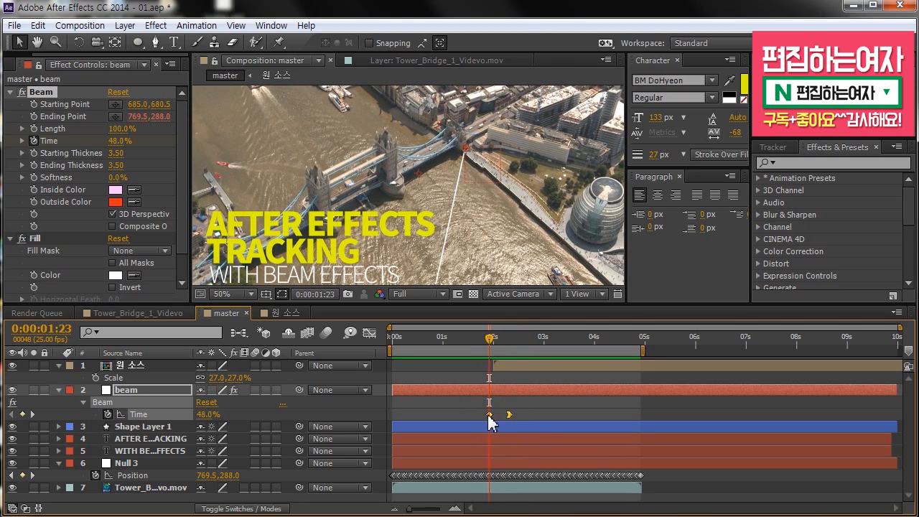
pyautogui.moveTo(494, 352)
pyautogui.mouseDown()
pyautogui.moveTo(484, 351)
pyautogui.moveTo(501, 349)
pyautogui.moveTo(482, 343)
pyautogui.mouseUp()
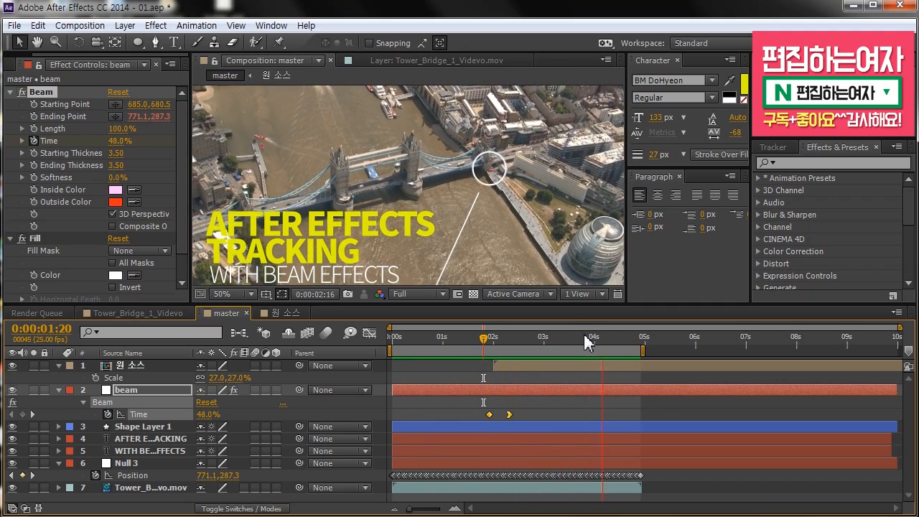
pyautogui.press('space')
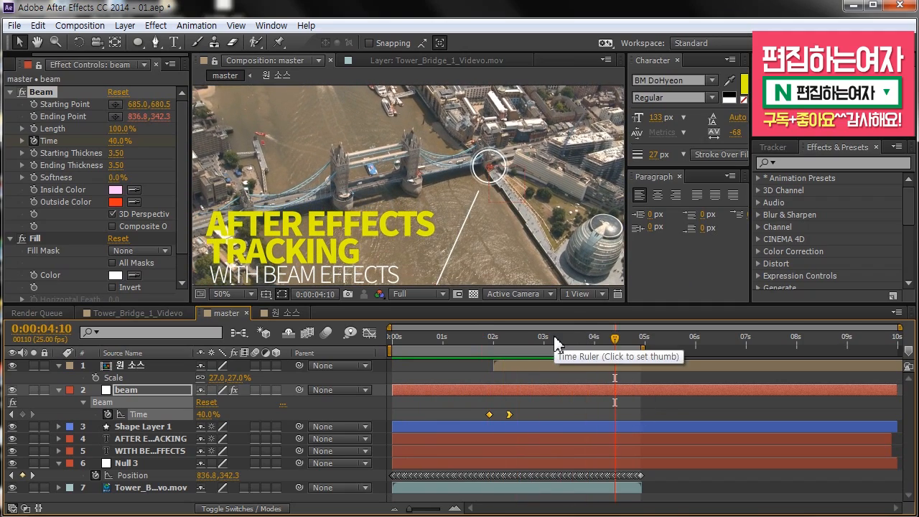